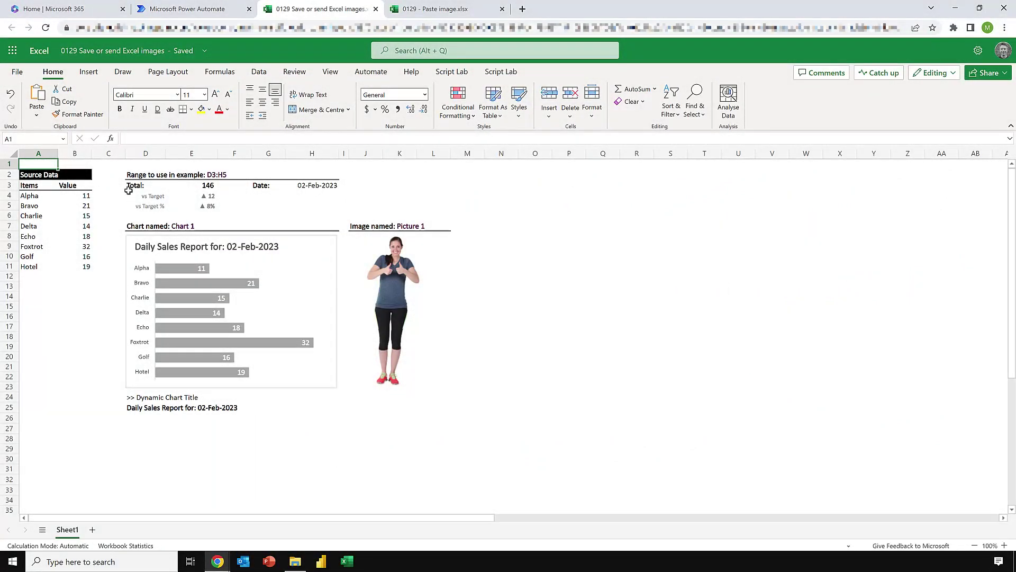
Point out the report range D3:H5 and show the names of Chart 1 and Picture 1.
drag(133, 185, 322, 207)
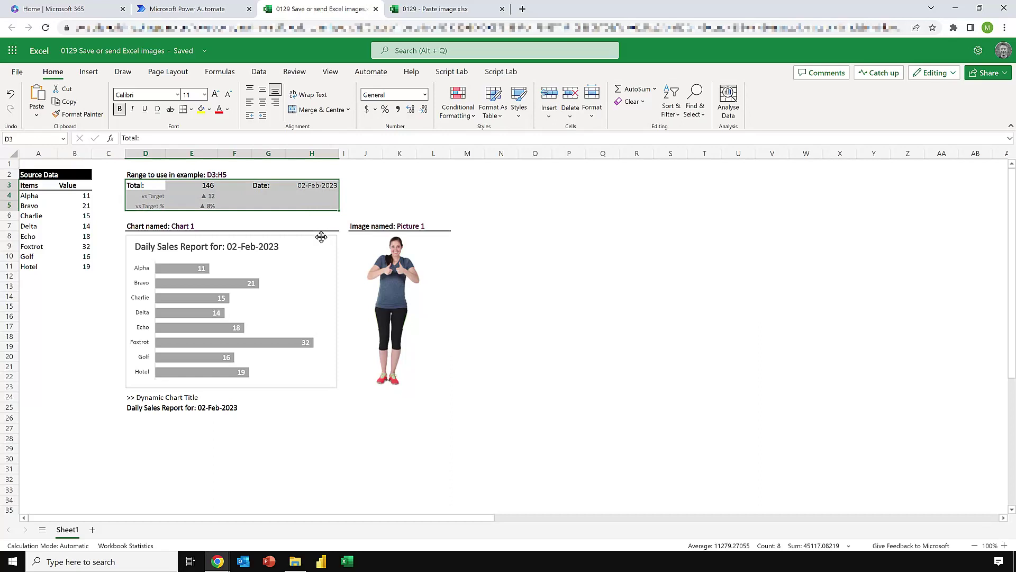
click(322, 237)
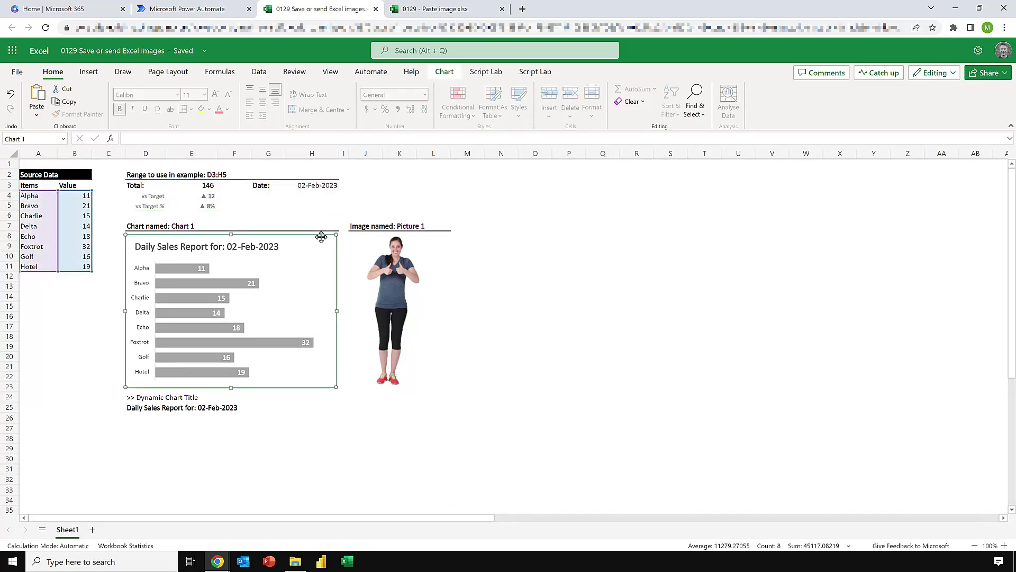
click(381, 269)
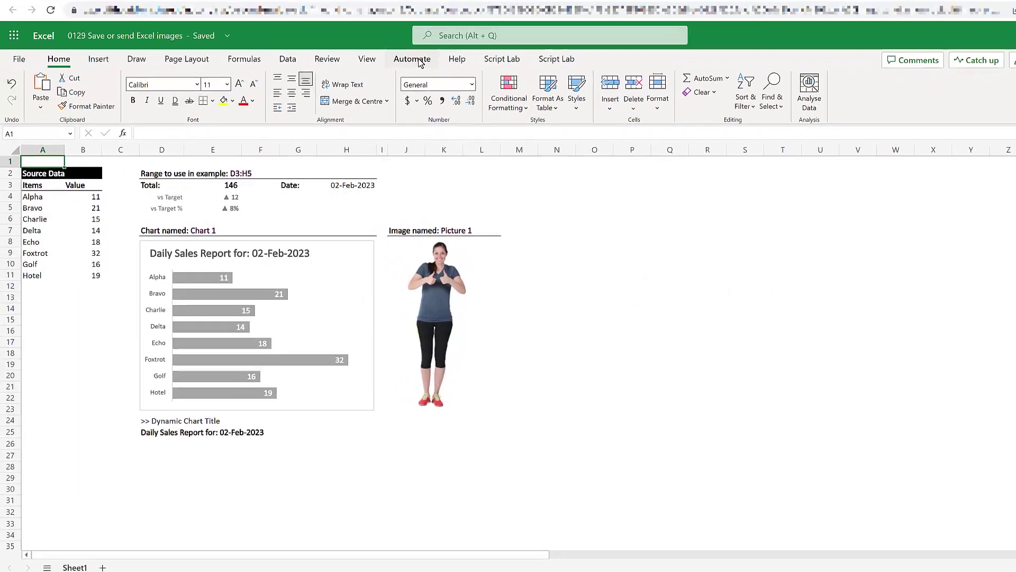
Show the PA - Get image from Excel script's code in a widened Code Editor.
click(371, 71)
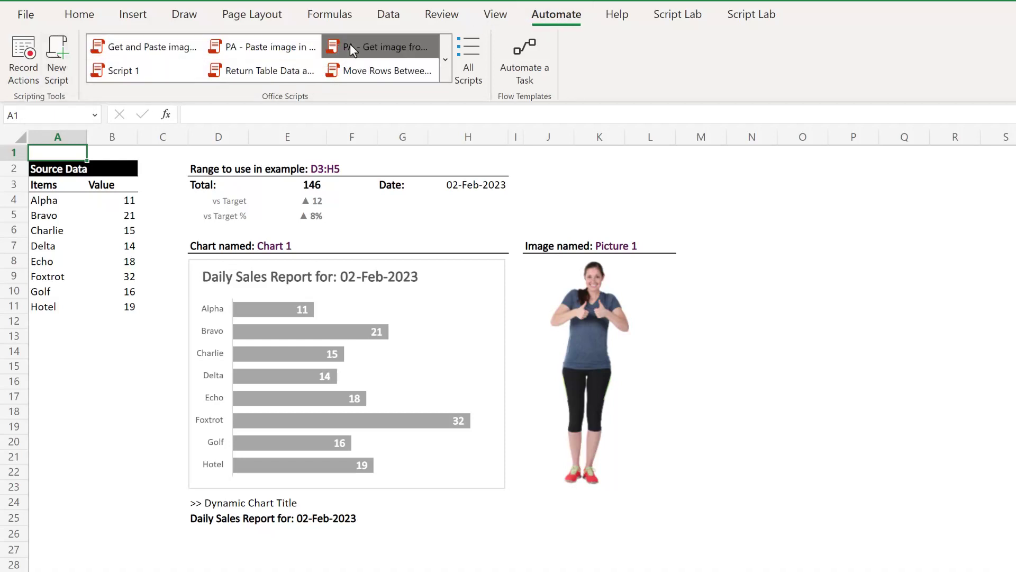
click(379, 46)
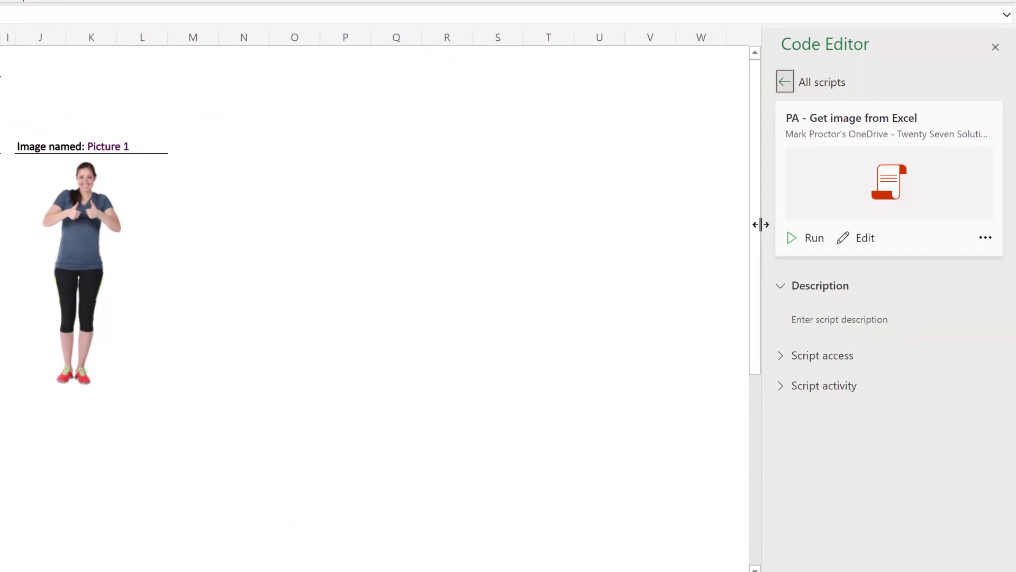
drag(761, 225, 564, 224)
click(659, 243)
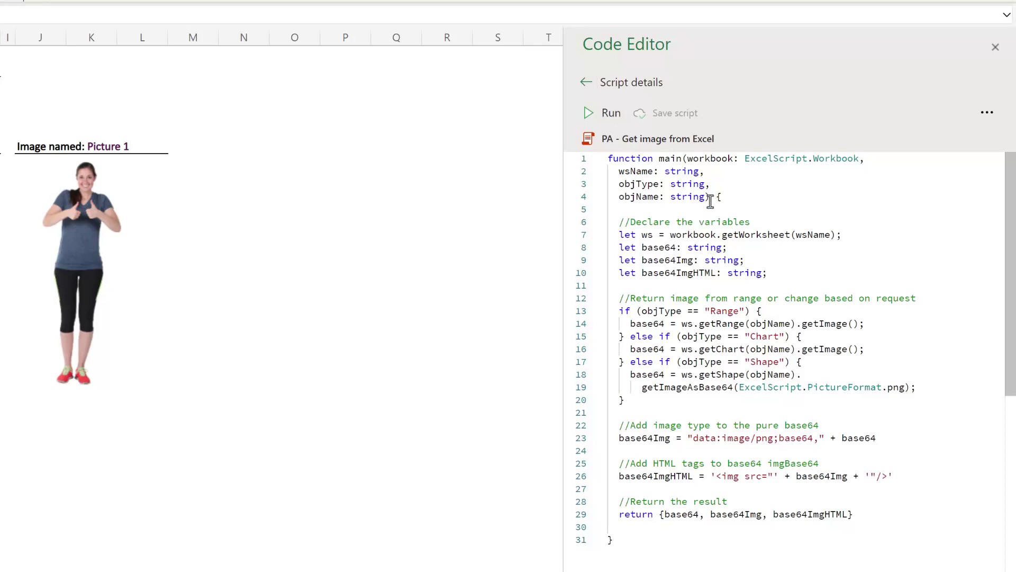
drag(710, 197, 607, 158)
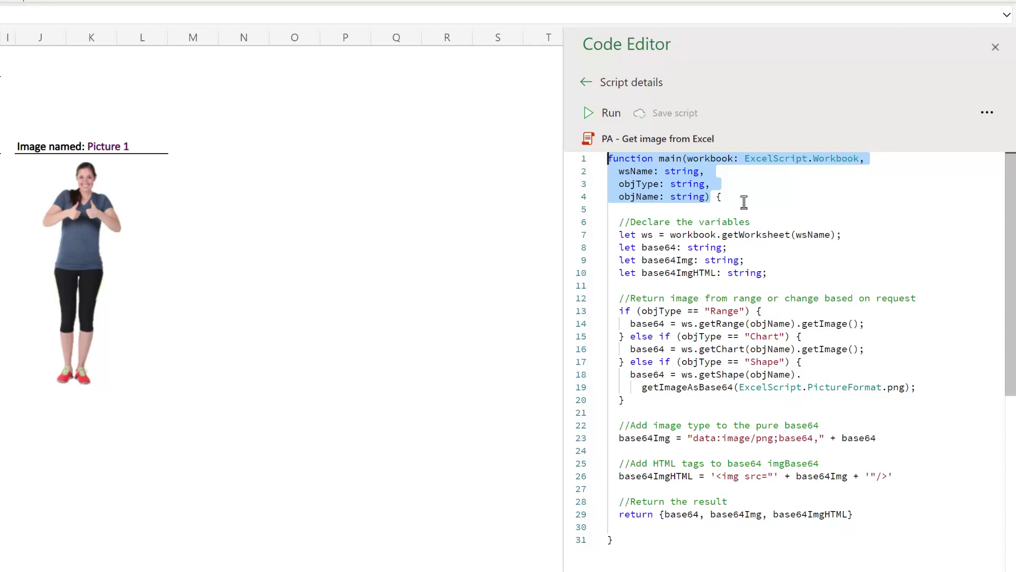
drag(783, 276, 592, 242)
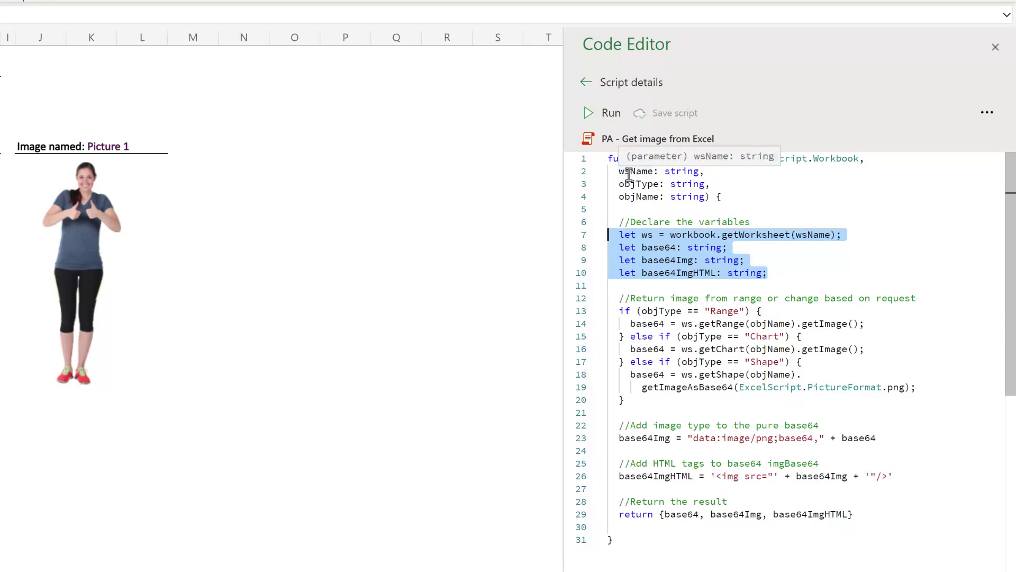
click(654, 238)
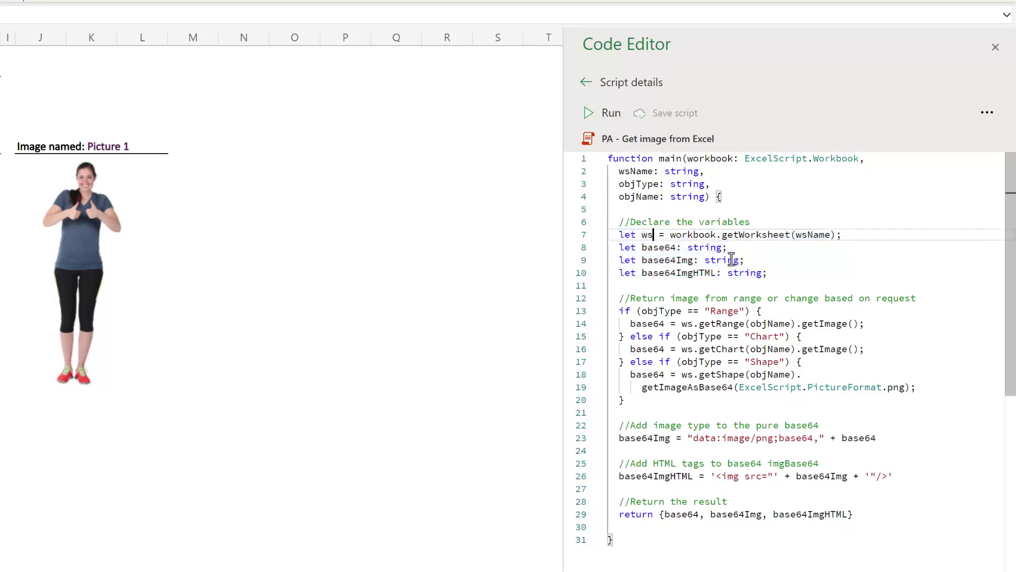
drag(776, 274, 611, 252)
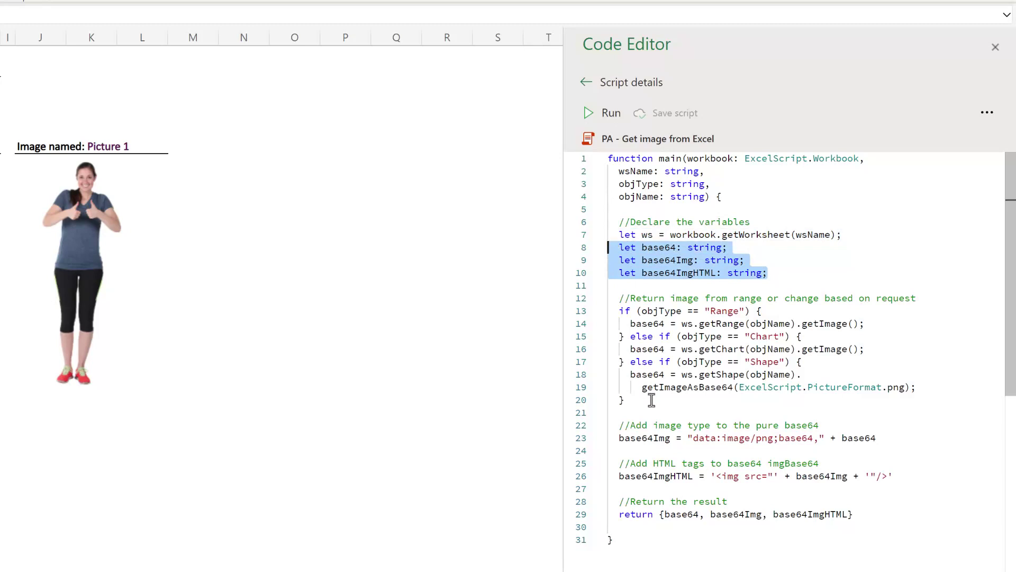
drag(650, 401, 579, 301)
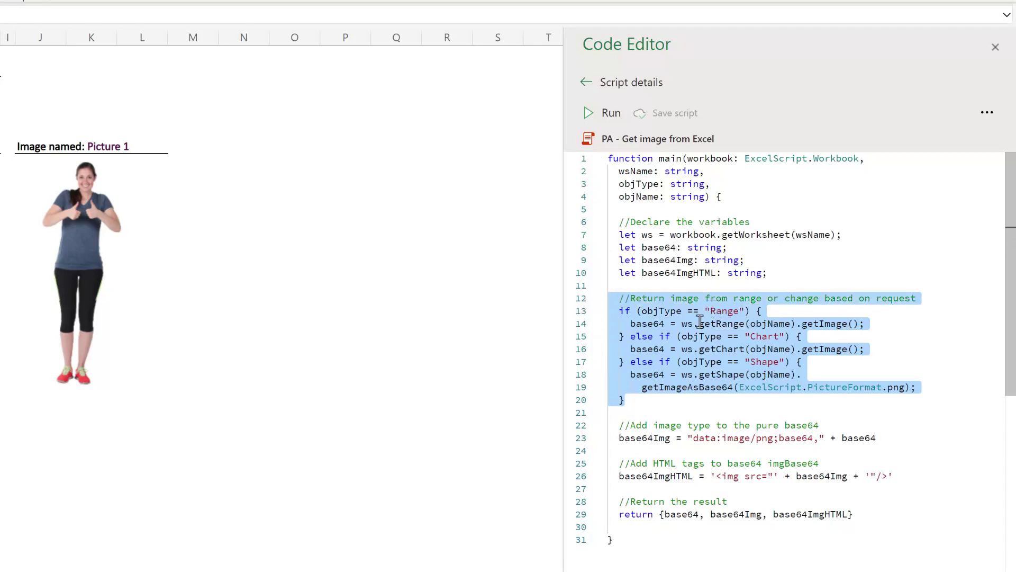
click(701, 324)
drag(701, 324, 860, 324)
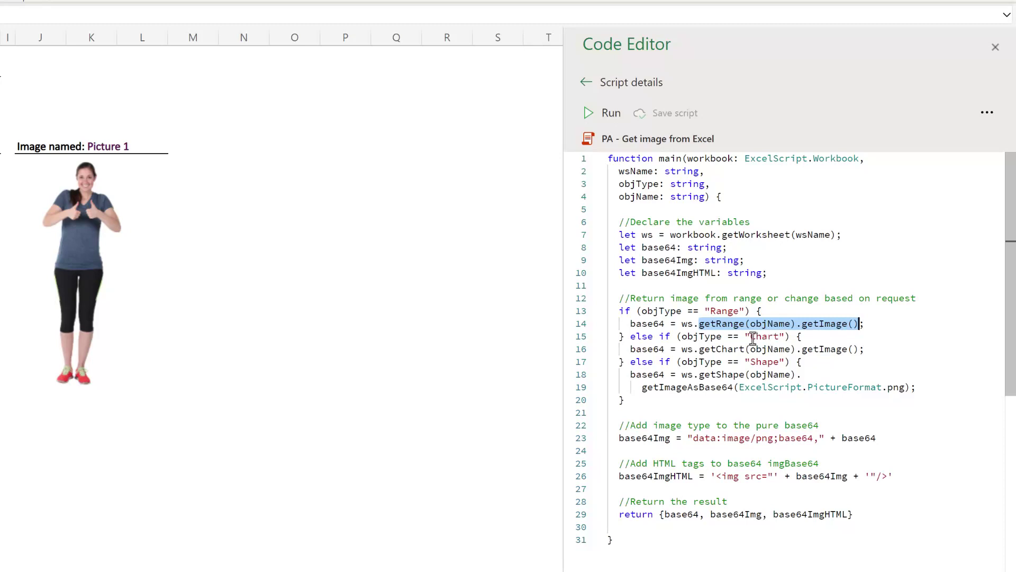
drag(745, 336, 786, 338)
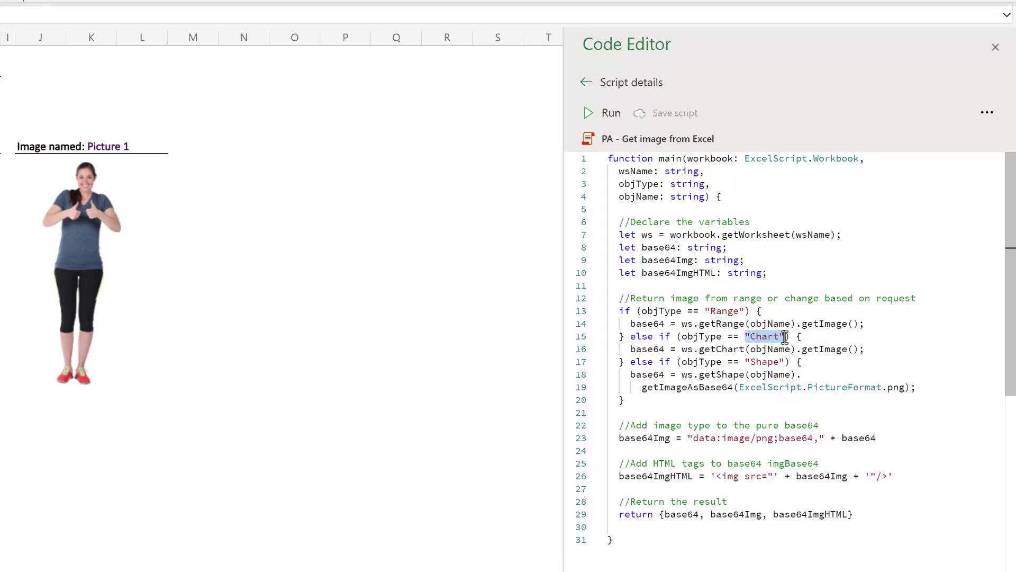
drag(694, 349, 850, 354)
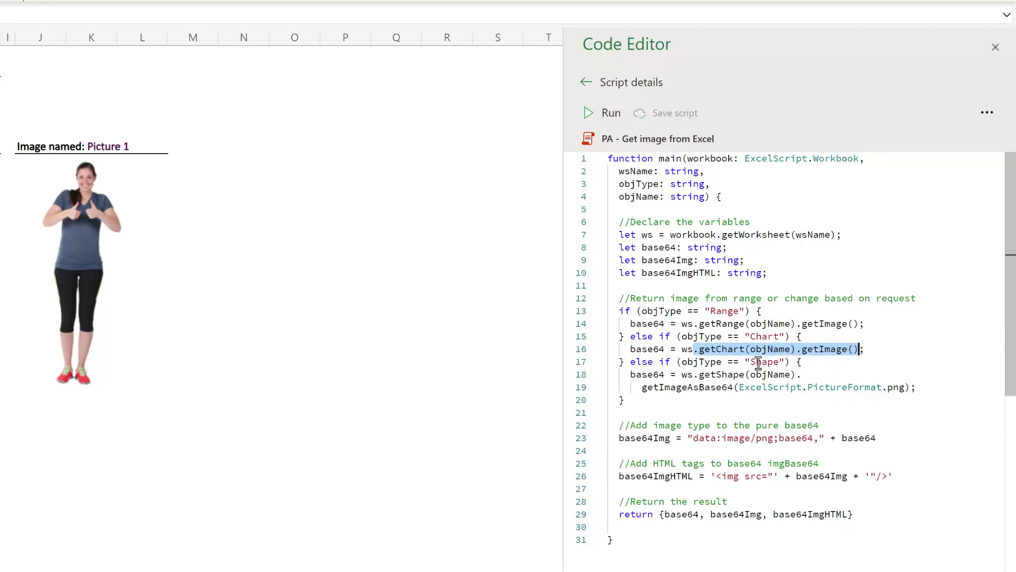
drag(745, 362, 780, 362)
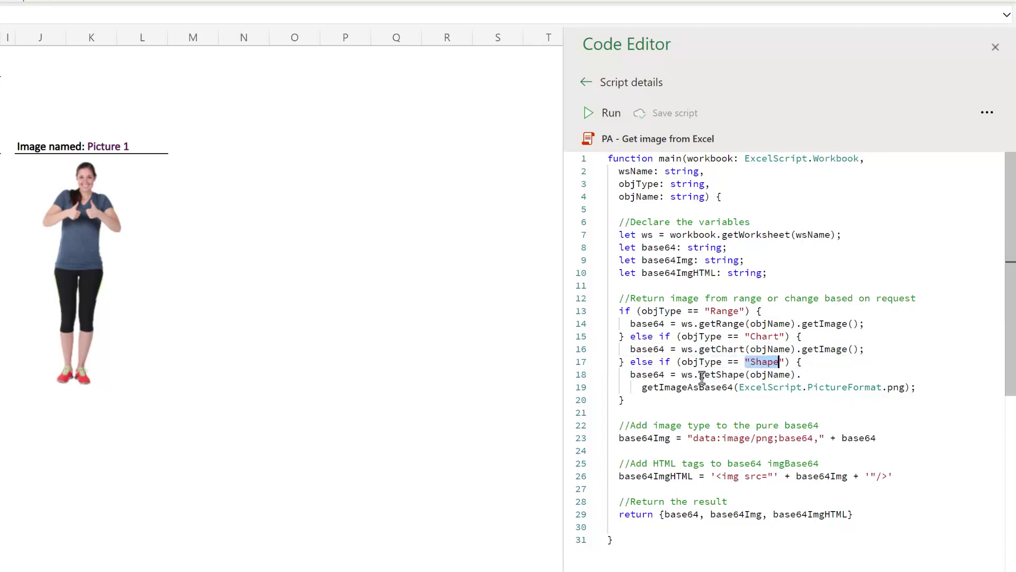
drag(699, 375, 791, 375)
drag(643, 390, 911, 386)
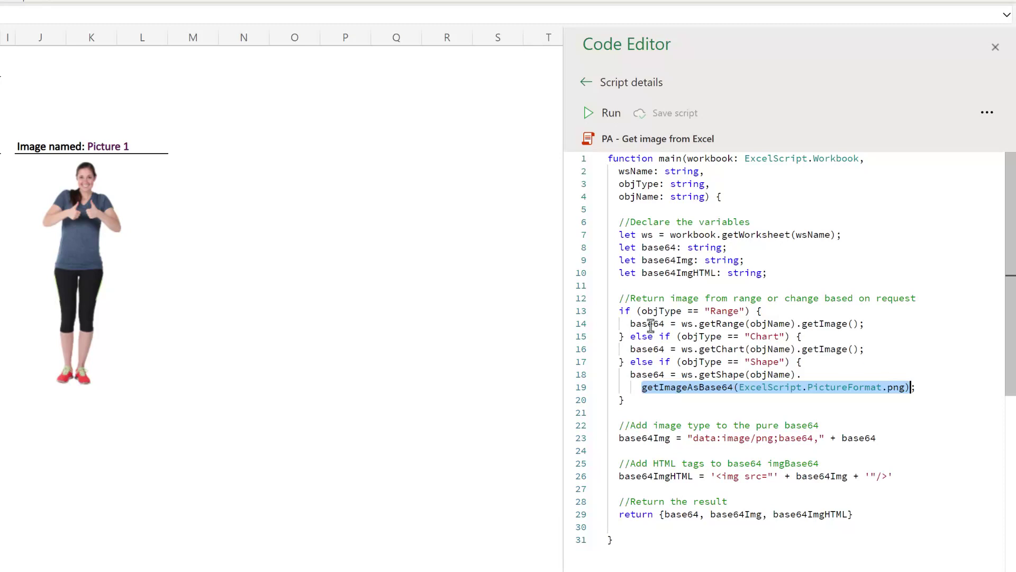
click(668, 323)
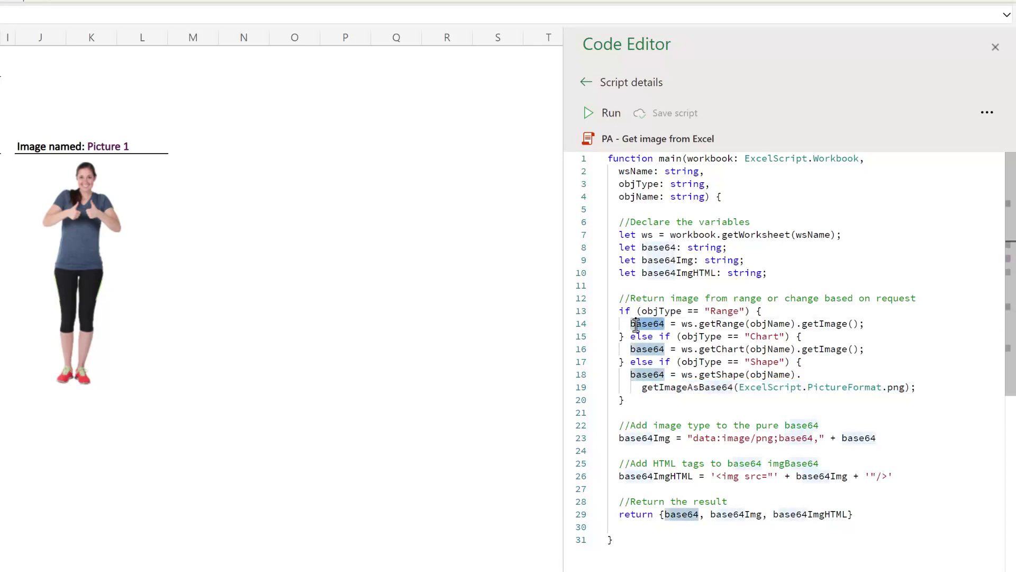
click(687, 405)
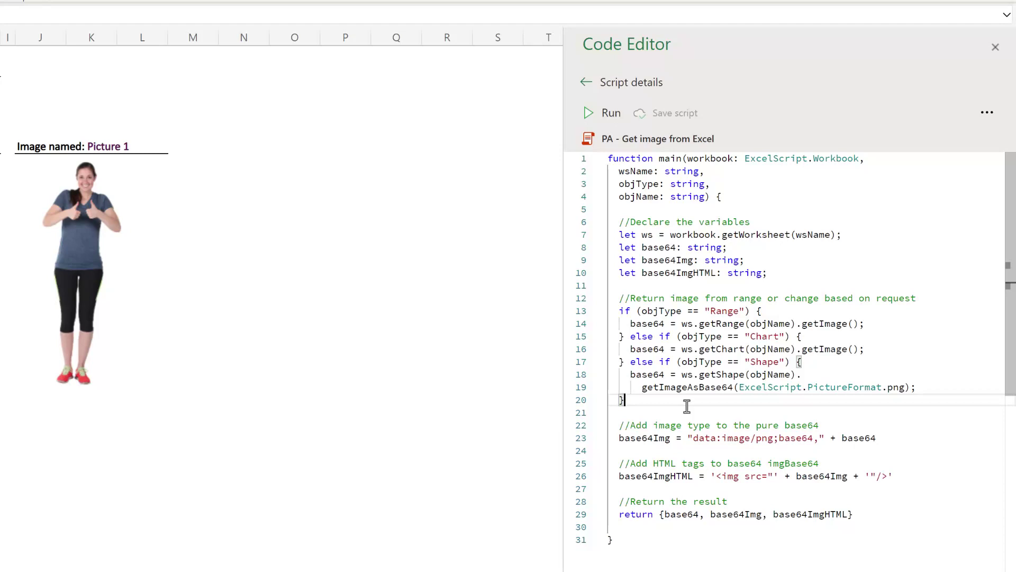
click(648, 374)
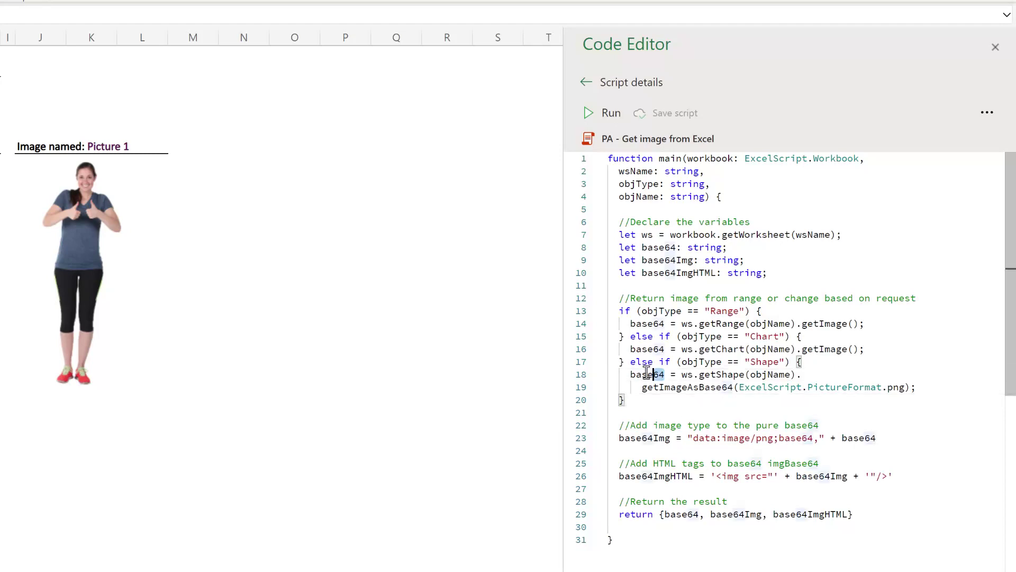
key(Home)
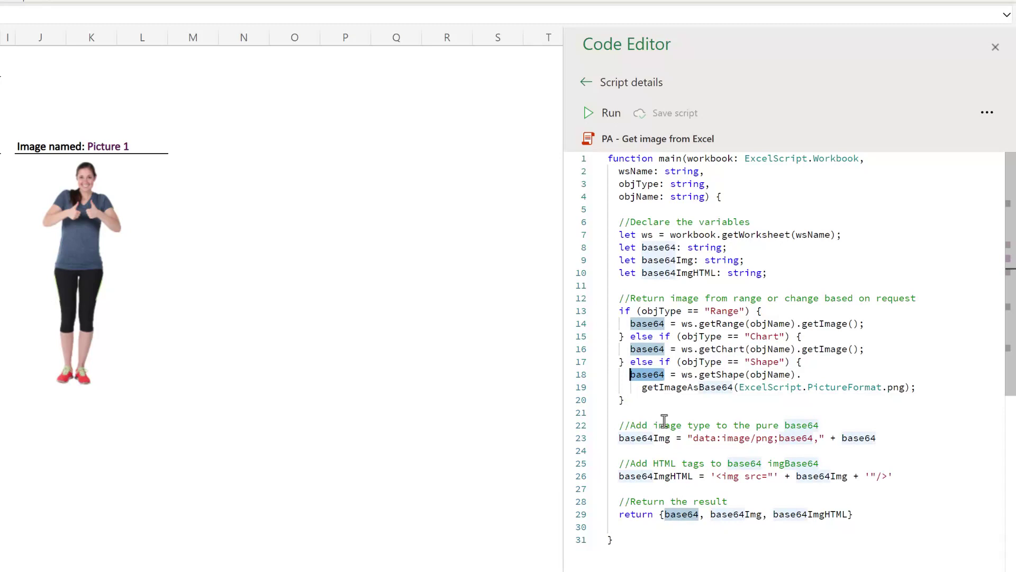
Highlight the data:image/png;base64 prefix and every place base64Img is used.
drag(688, 439, 827, 441)
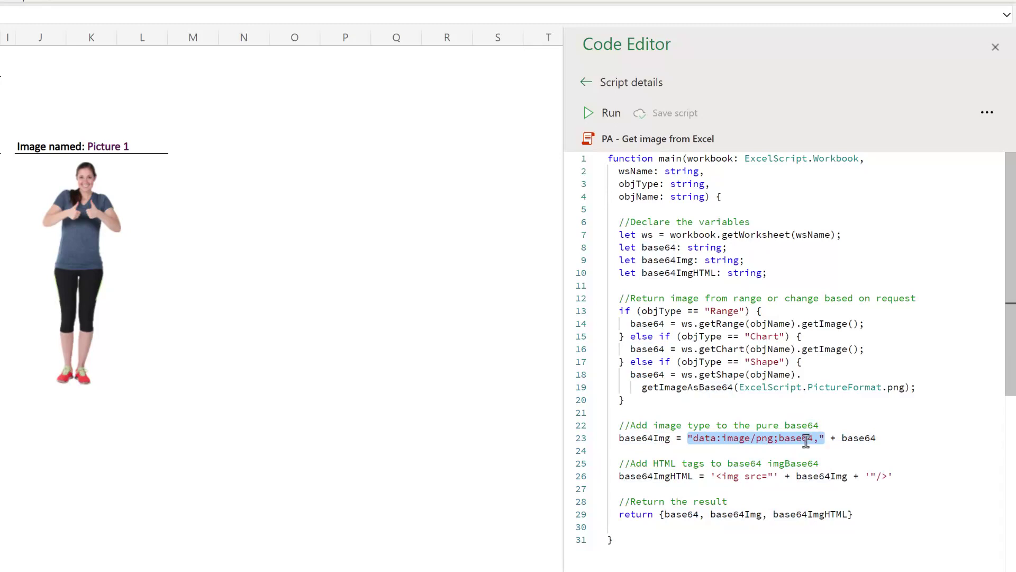
drag(879, 439, 843, 440)
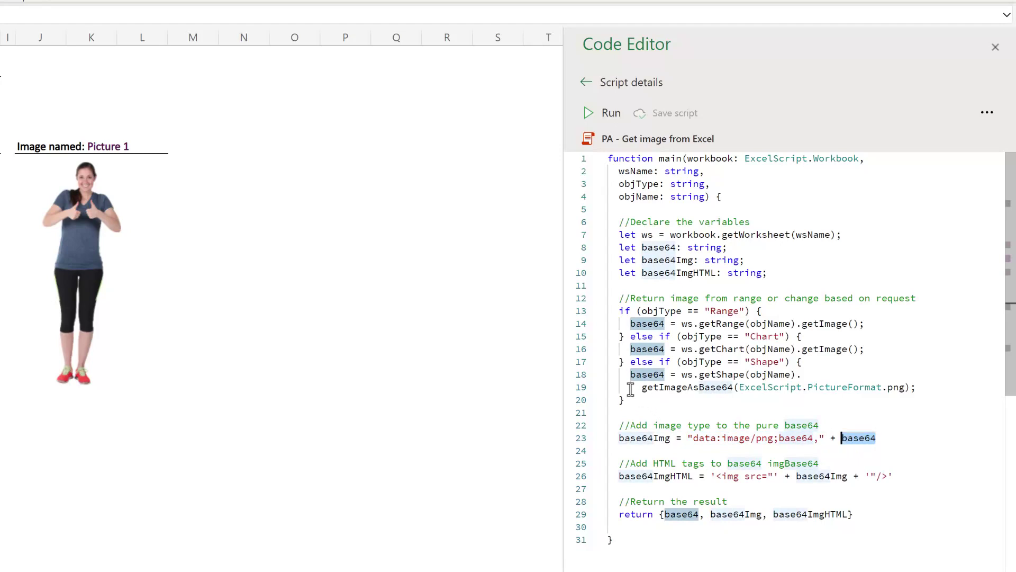
click(648, 374)
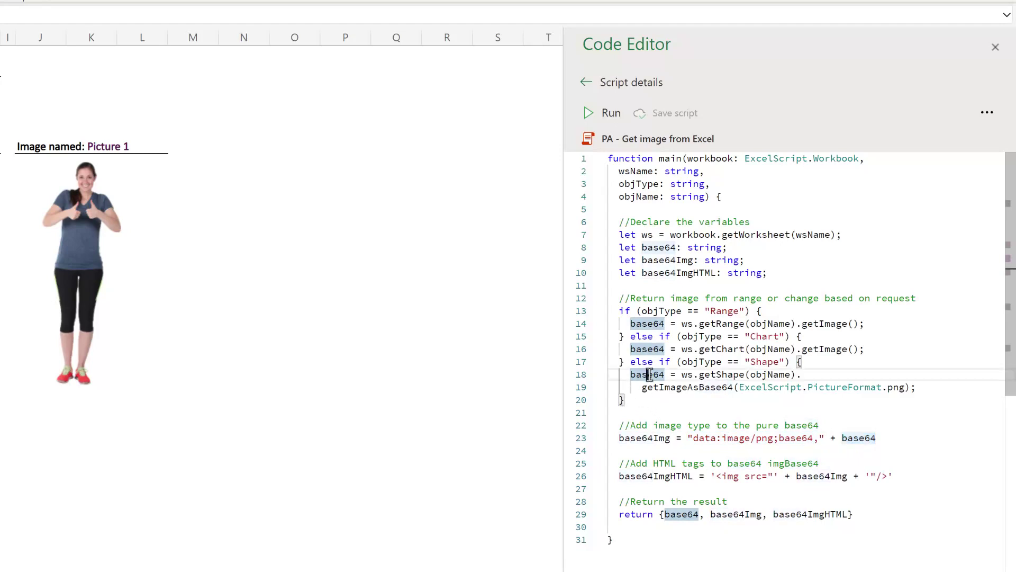
click(649, 438)
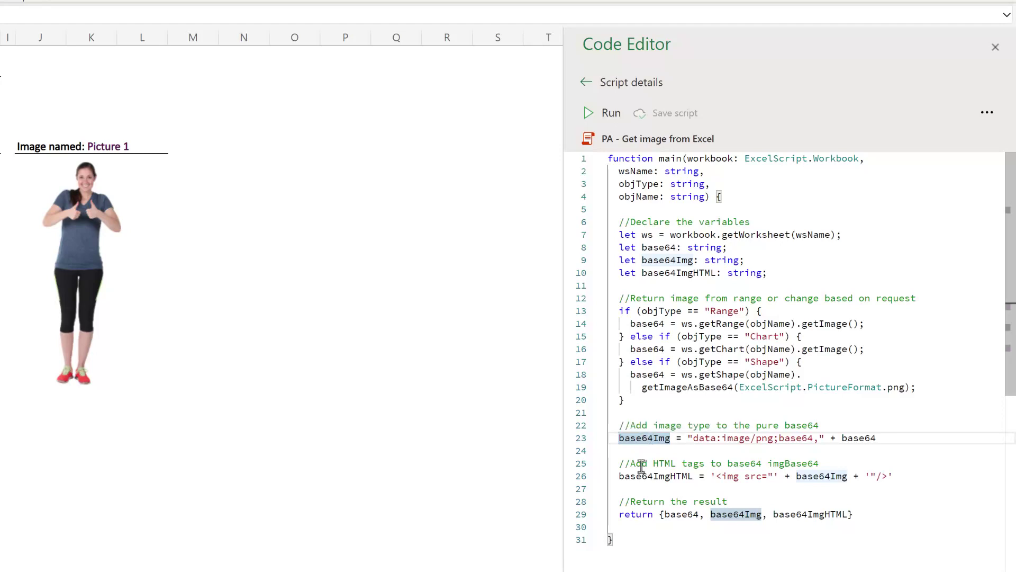
Mark the img tag in base64ImgHTML and the return statement on line 29.
drag(619, 476, 694, 478)
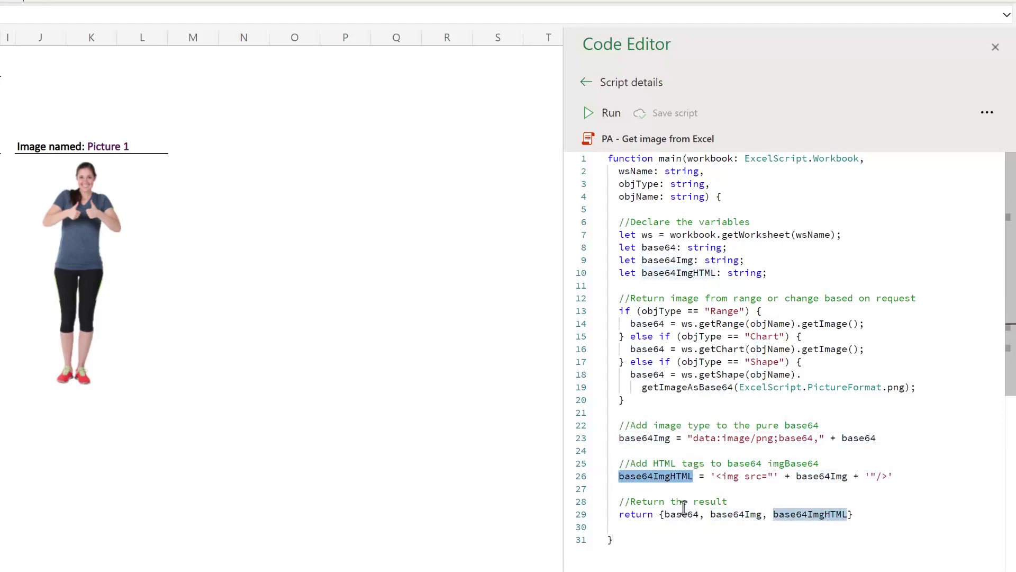
drag(710, 478, 888, 477)
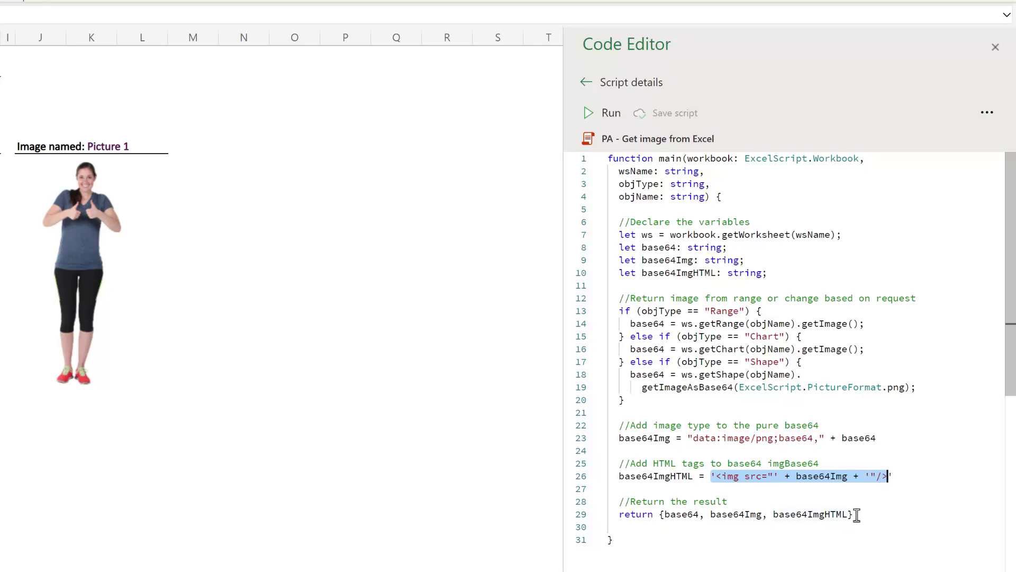
drag(854, 514, 621, 519)
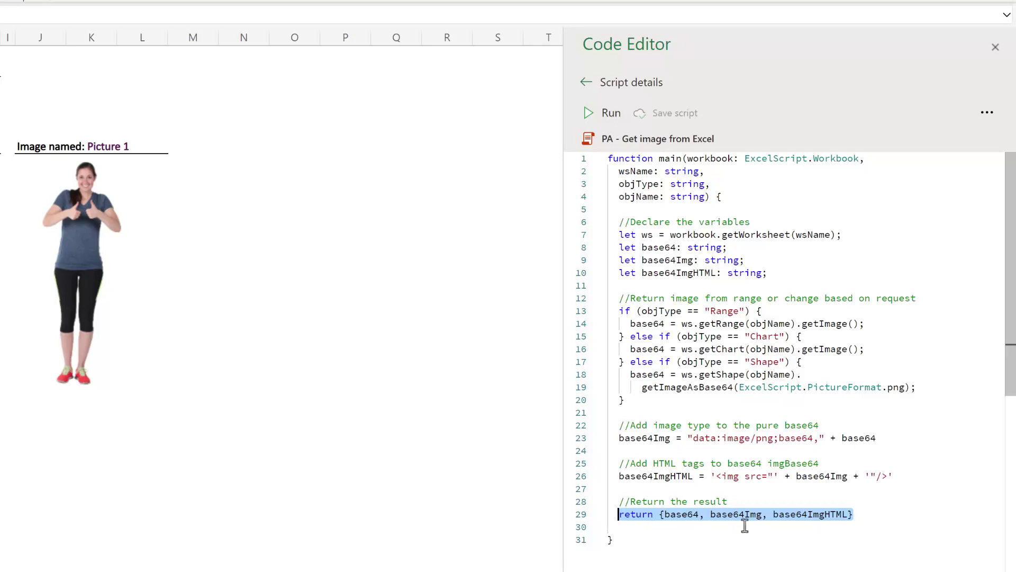
click(853, 513)
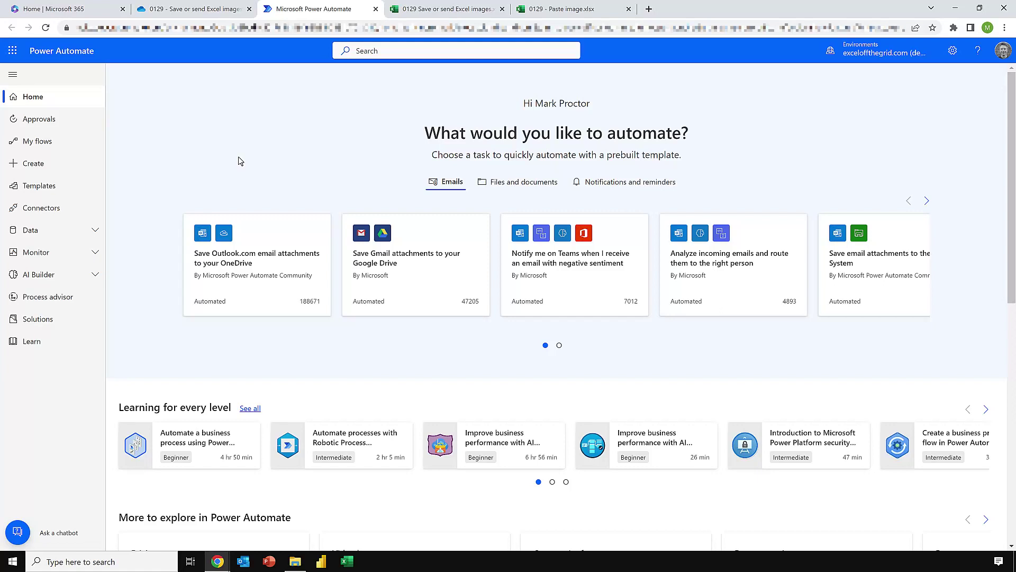
Create an instant cloud flow named 'Save Excel Image' with a Manually trigger a flow trigger.
click(35, 169)
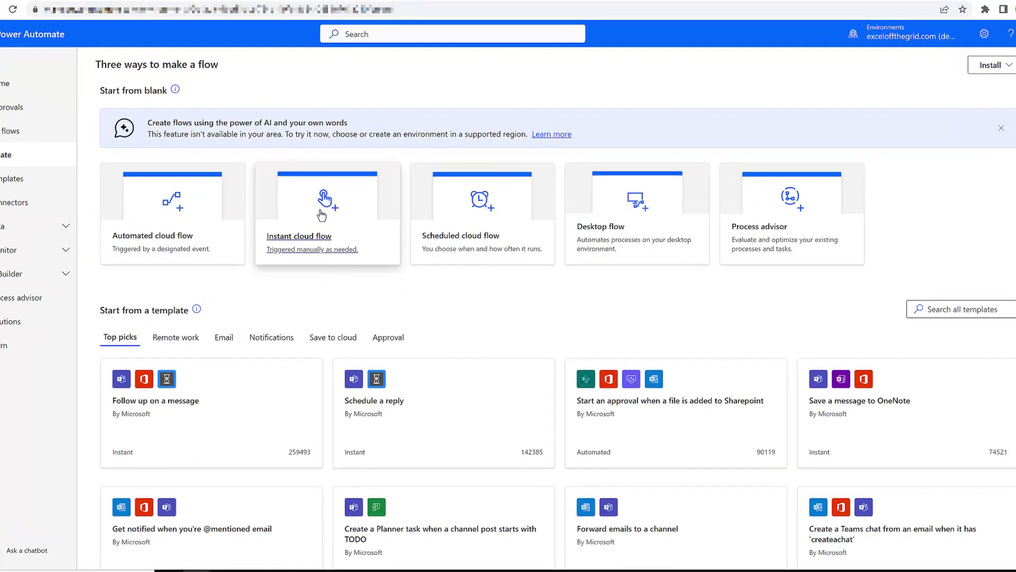
click(333, 220)
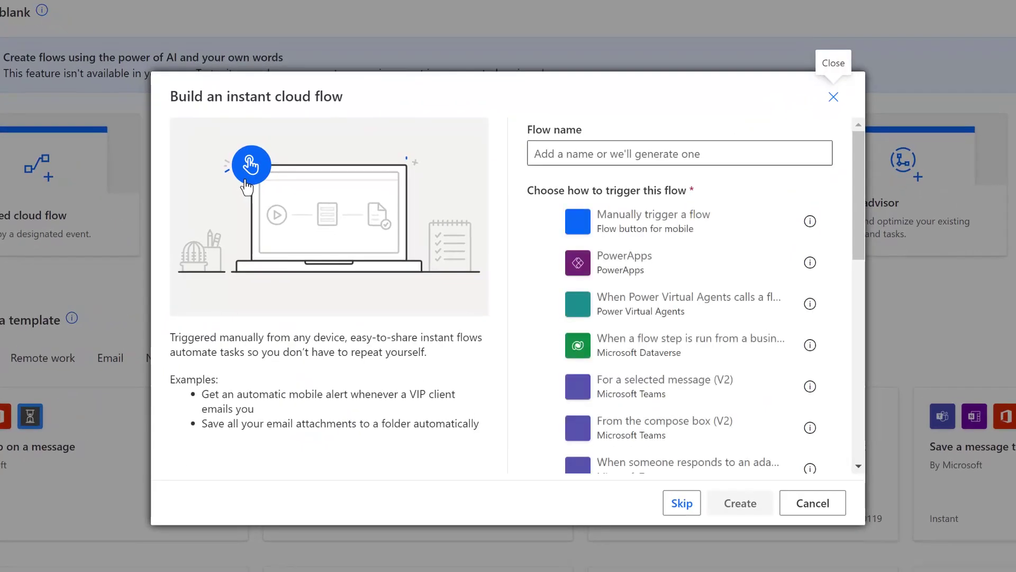
click(563, 155)
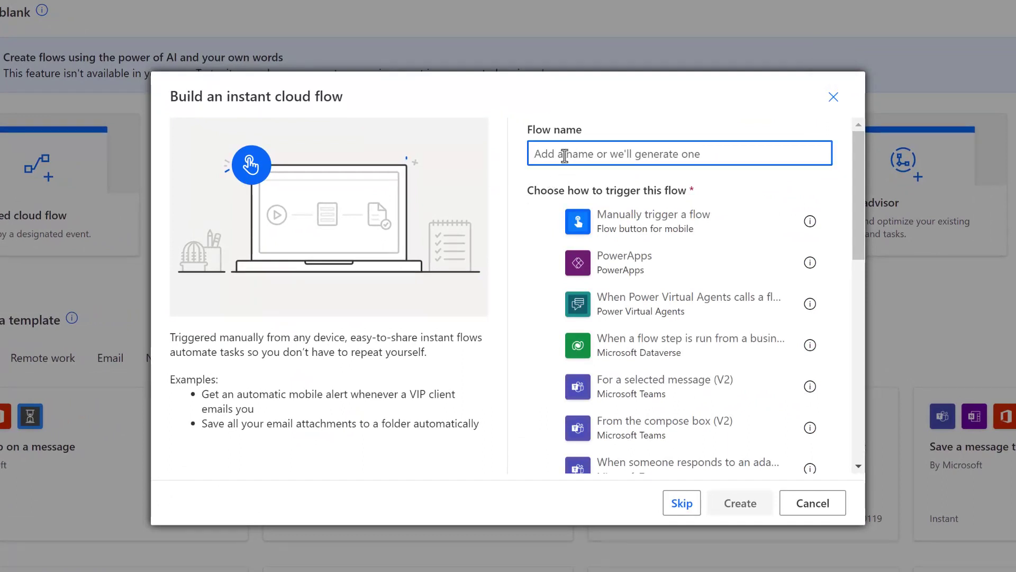
text(Save Exc)
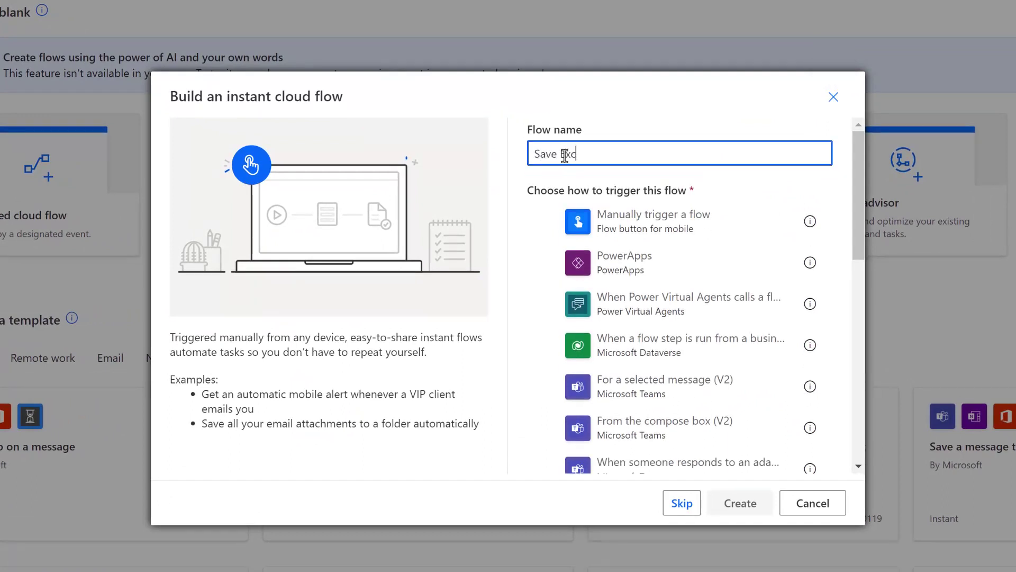
text(el Image)
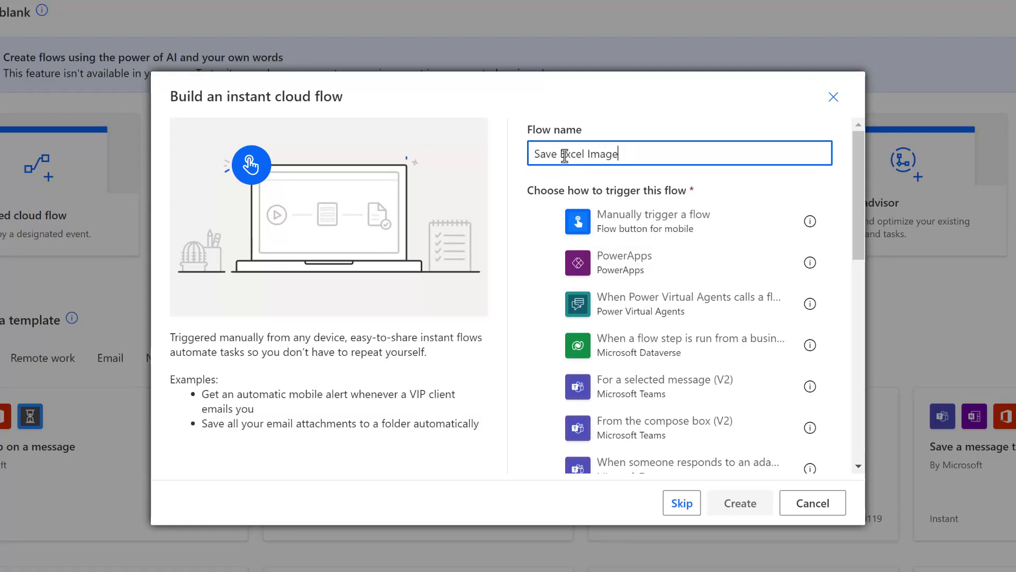
click(637, 235)
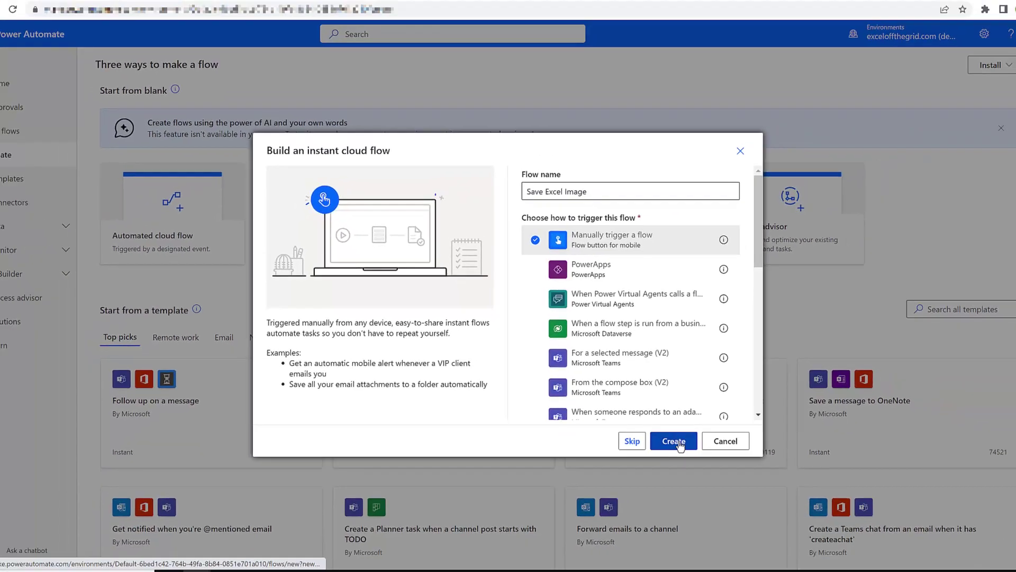
click(743, 503)
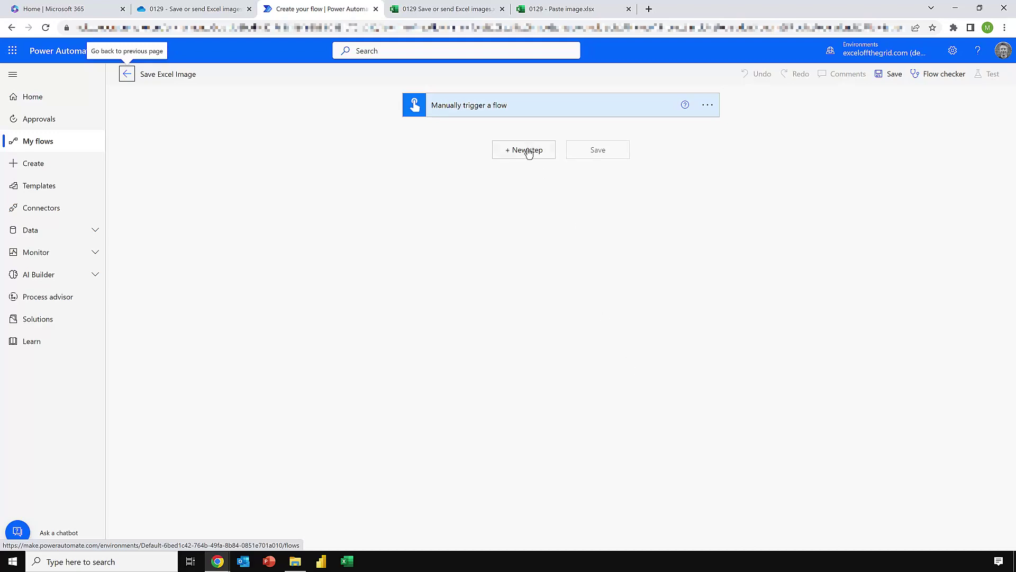
Add an Excel Online (Business) Run script action below the manual trigger, found by searching 'Script'.
click(527, 151)
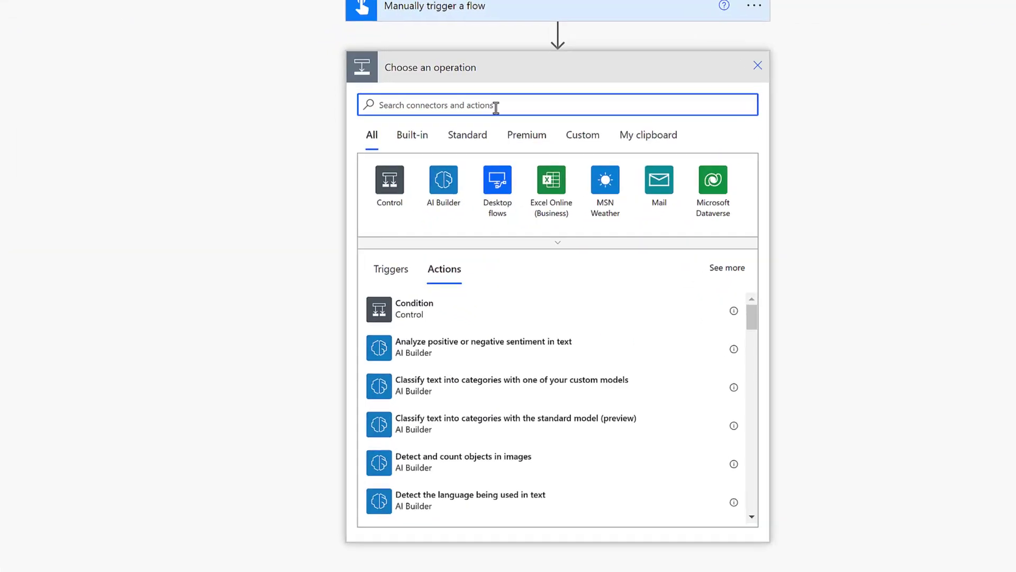
text(Script)
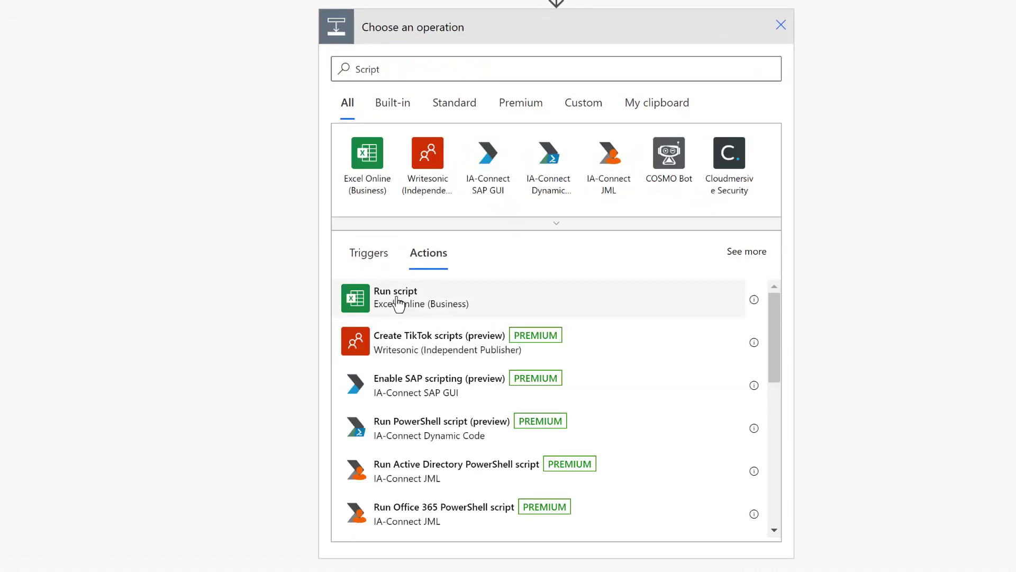
click(399, 305)
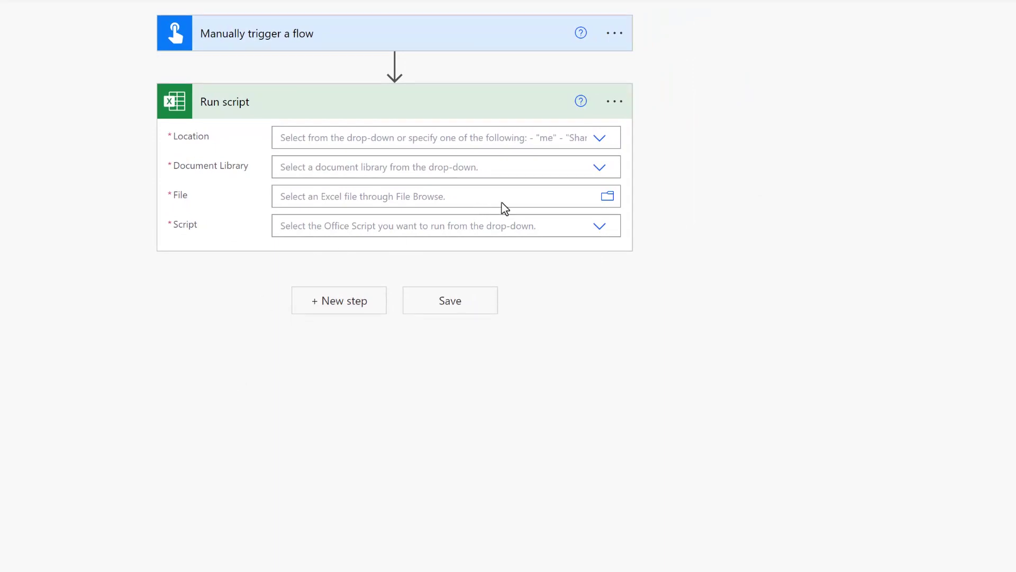
Set the Run script Location to OneDrive for Business and Document Library to OneDrive.
click(598, 138)
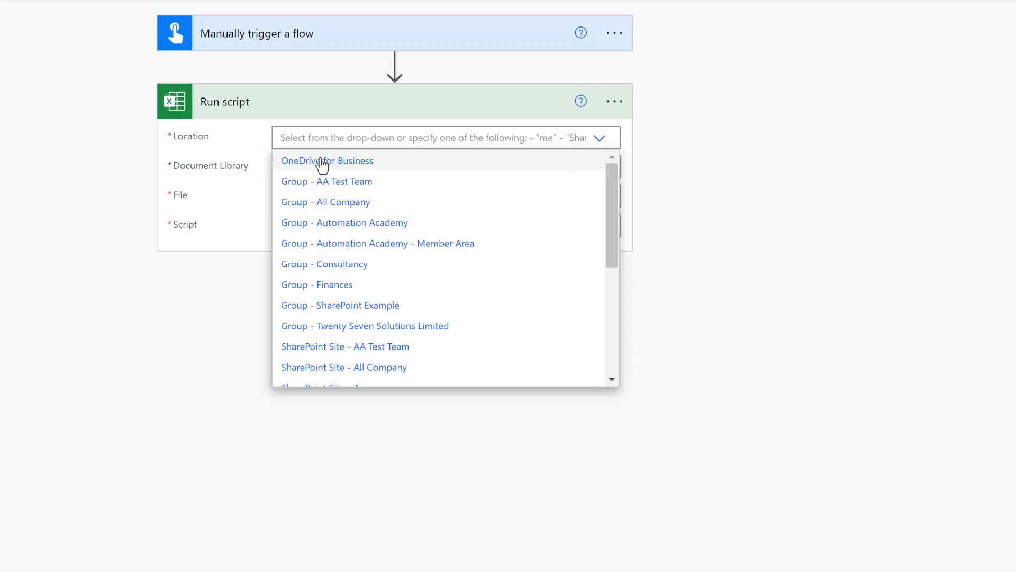
click(320, 162)
click(600, 168)
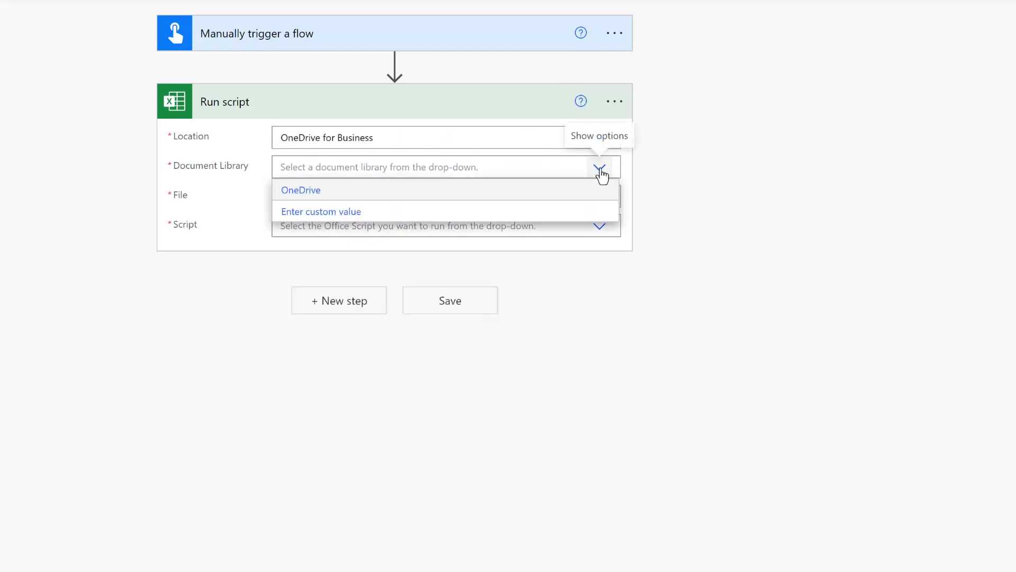
click(301, 195)
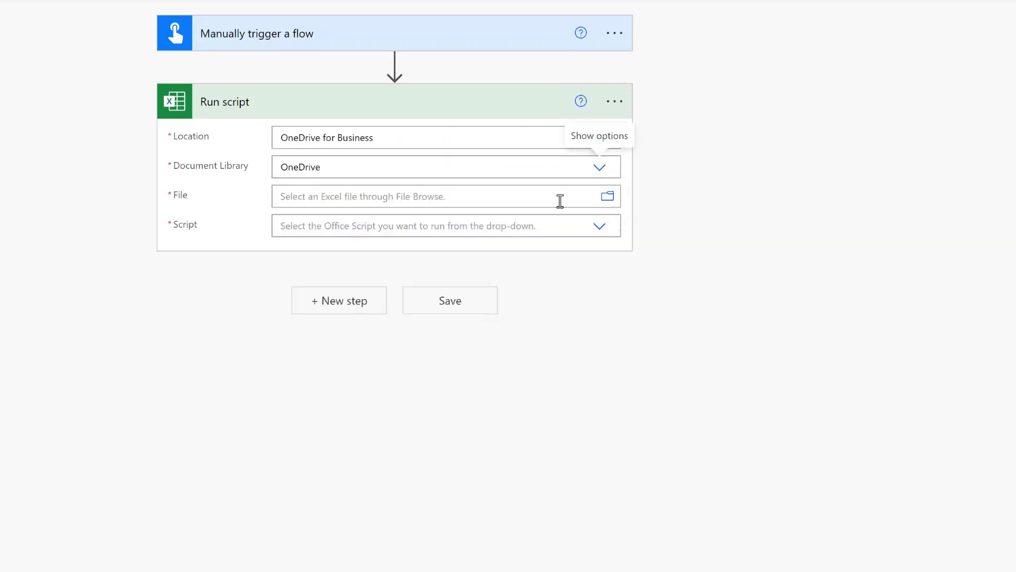
Pick the 0129 Save or send Excel images.xlsx workbook from the 0129 - Save or send folder.
click(608, 197)
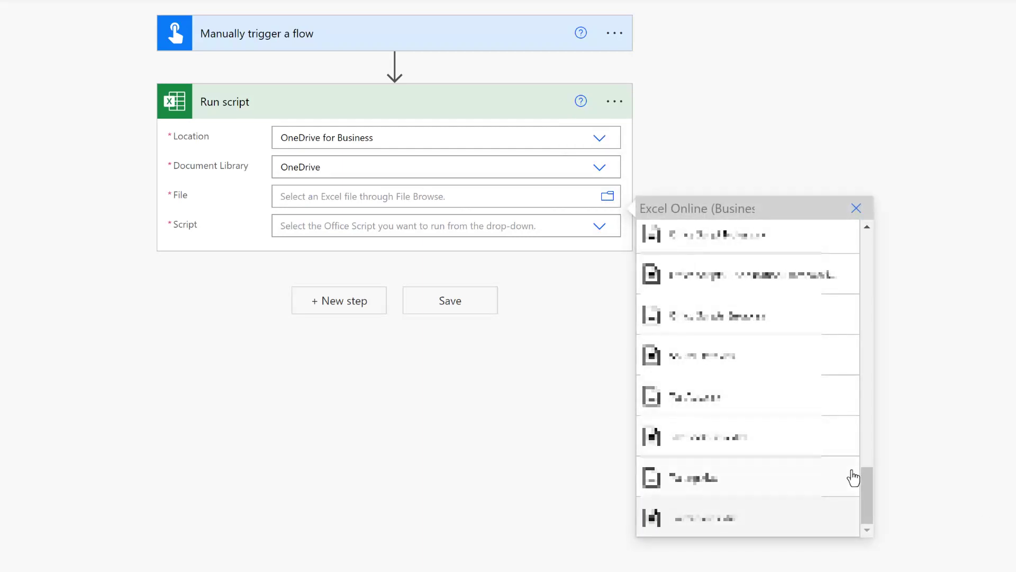
click(853, 478)
click(842, 281)
click(852, 281)
click(852, 241)
click(852, 365)
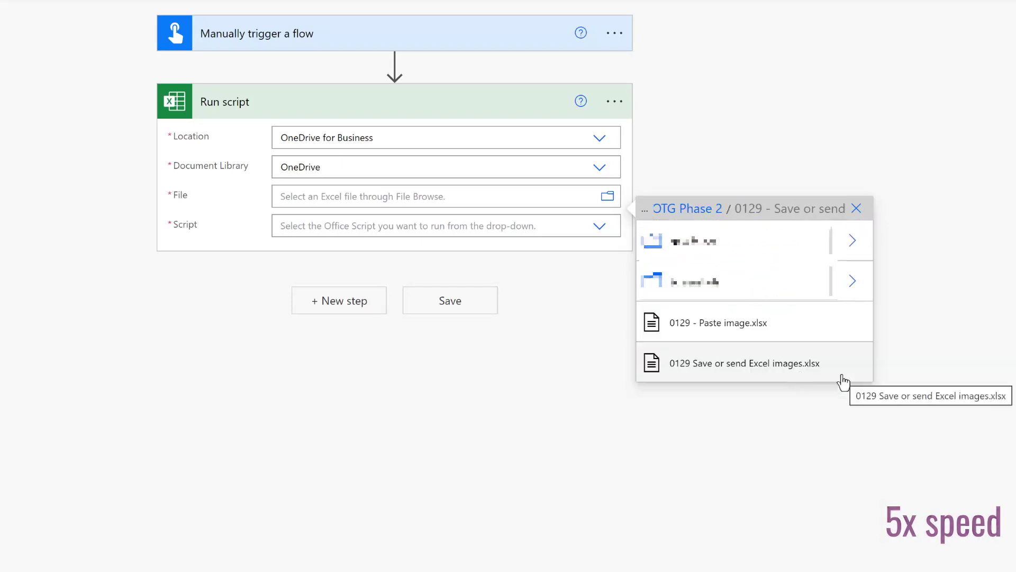
click(778, 368)
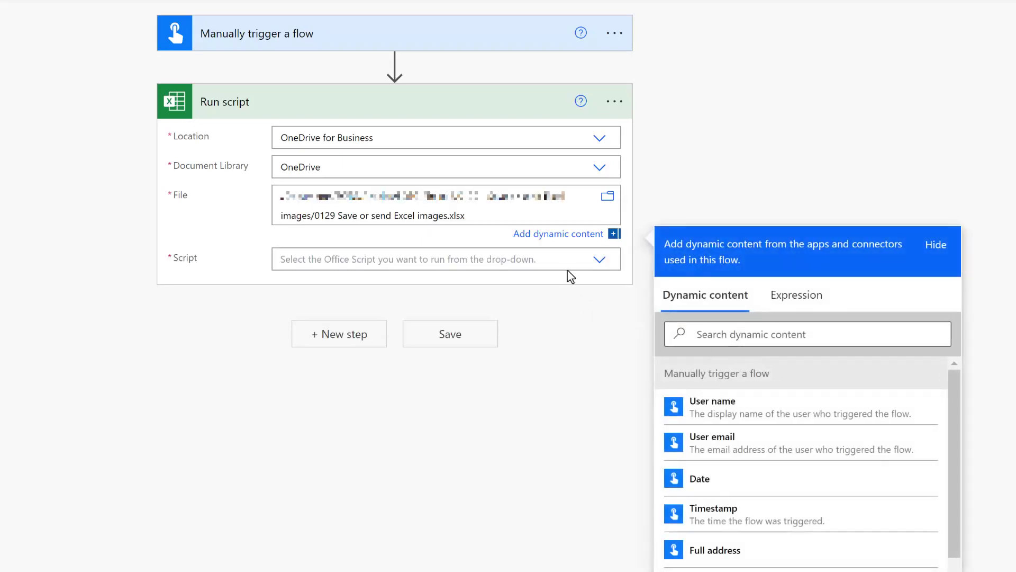
click(600, 259)
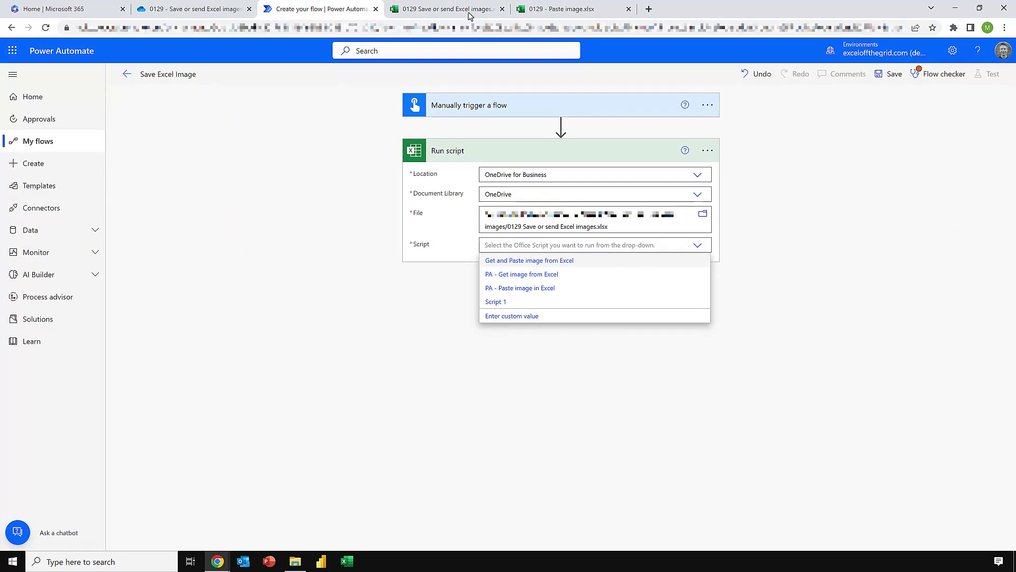
Check the script name in the workbook, then choose PA - Get image from Excel as the Script.
click(468, 12)
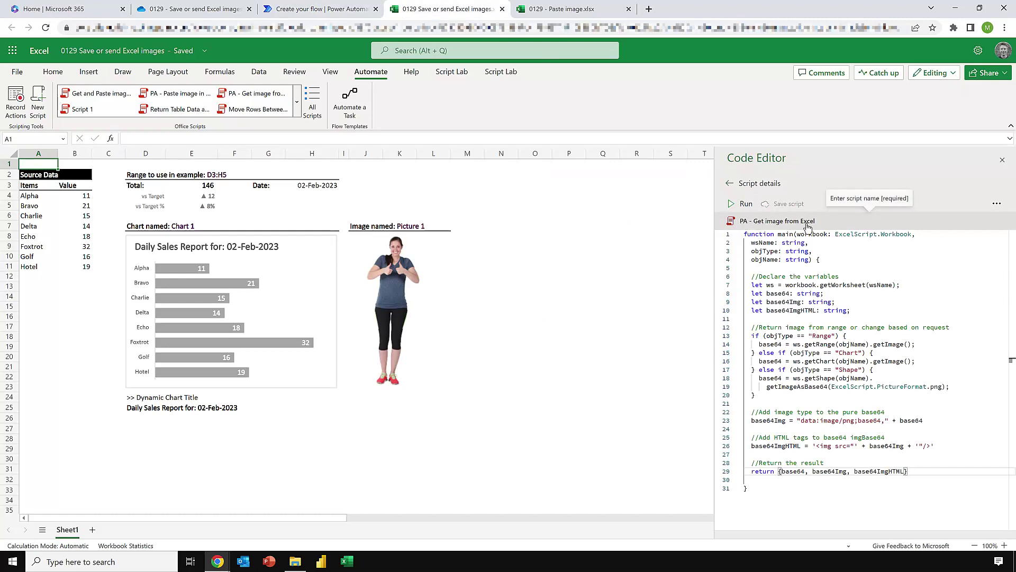
click(306, 10)
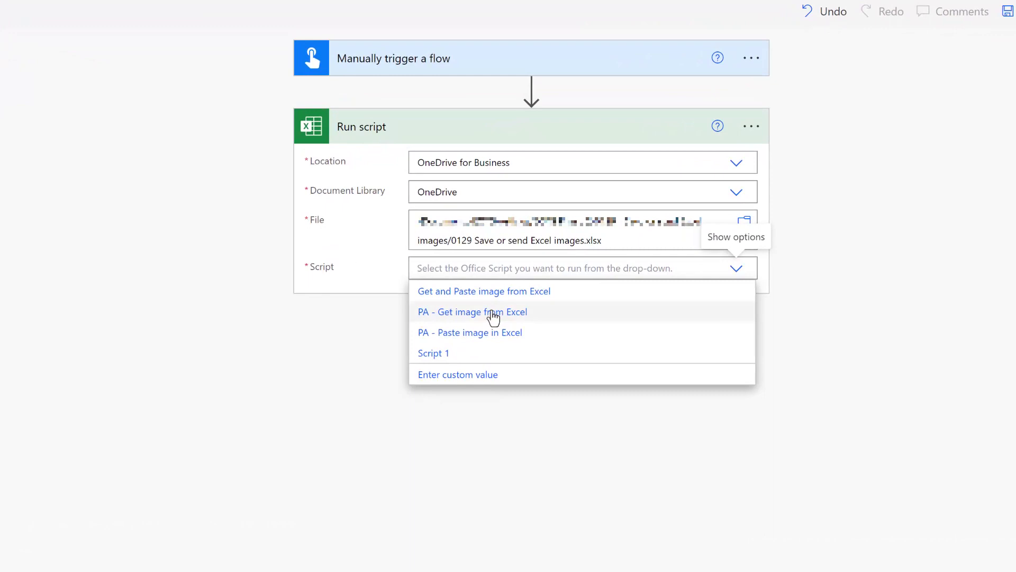
click(491, 312)
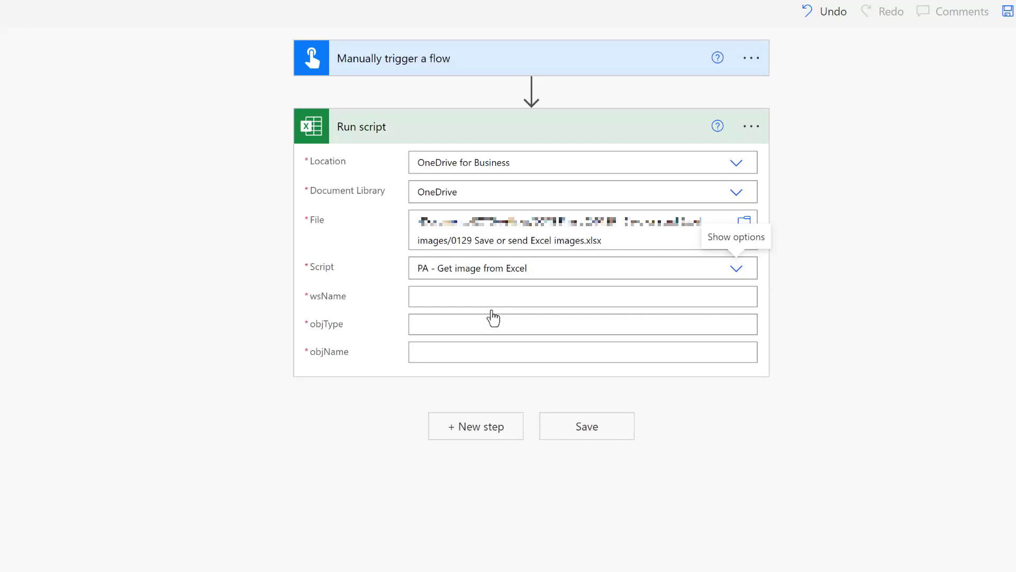
Enter Sheet1 as the wsName input.
drag(602, 241, 424, 217)
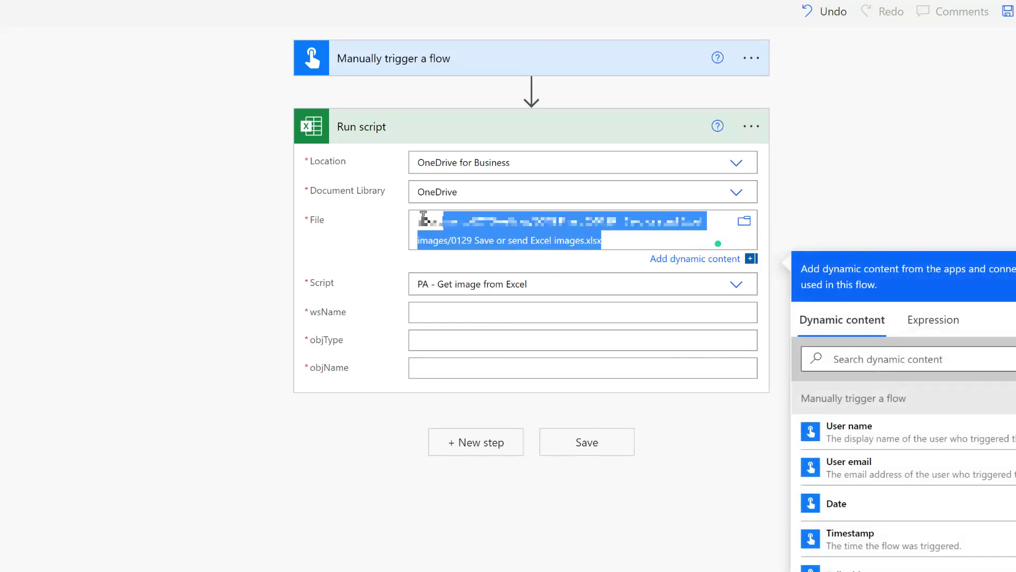
click(446, 312)
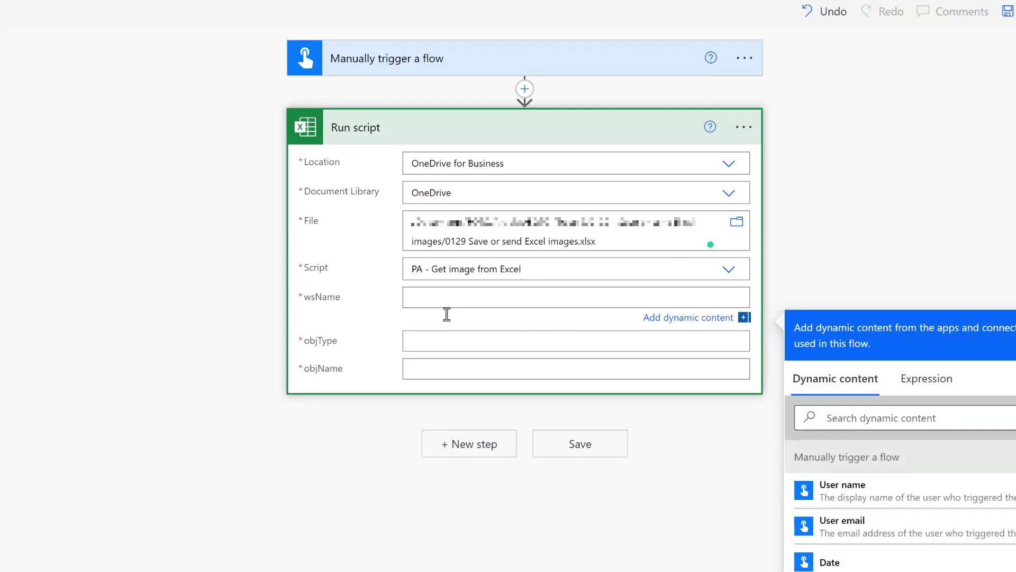
text(Sheet1)
Confirm range D3:H5 in the workbook, then set objType to Range and objName to D3:H5.
click(443, 341)
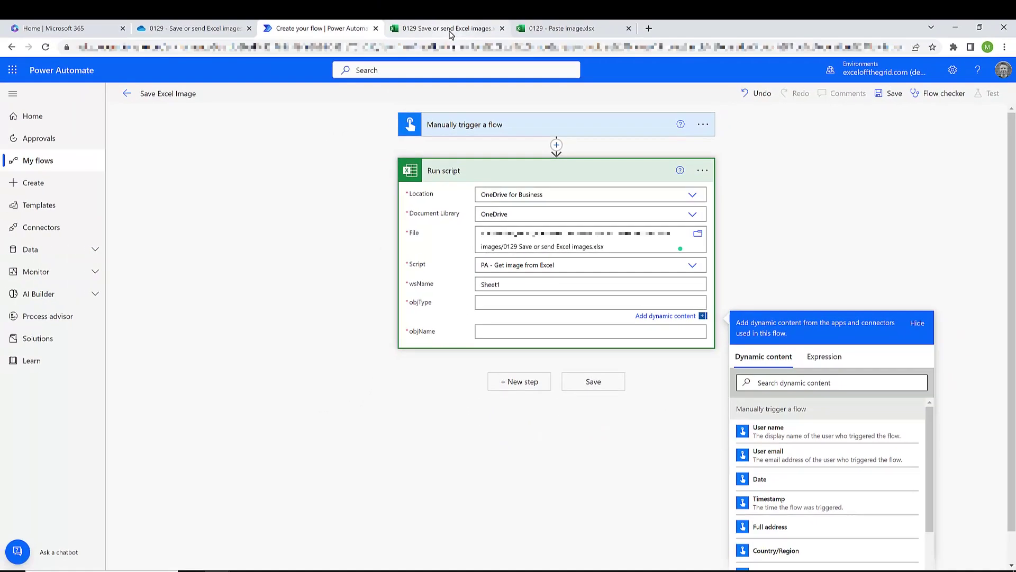
click(450, 33)
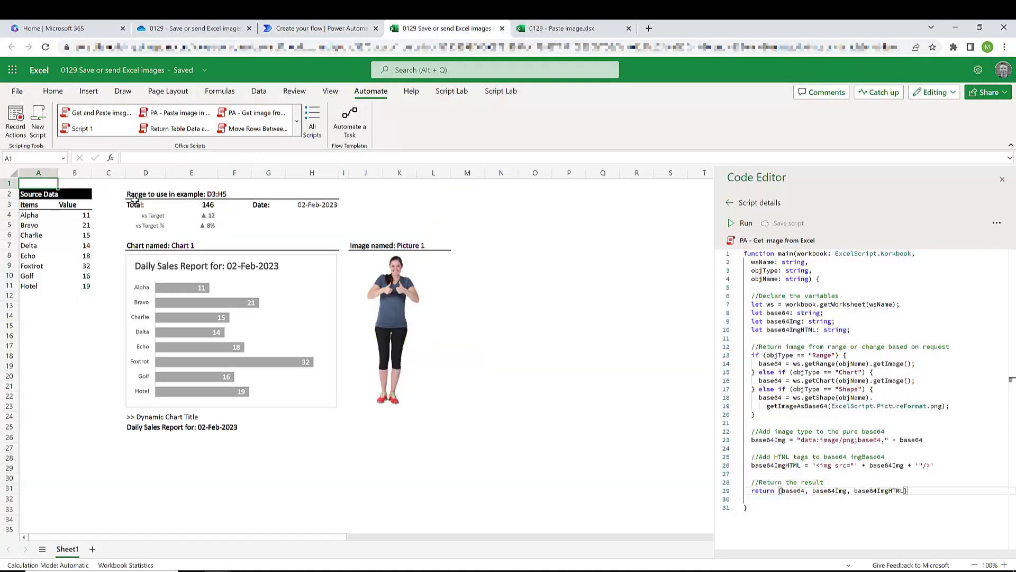
drag(134, 201, 302, 226)
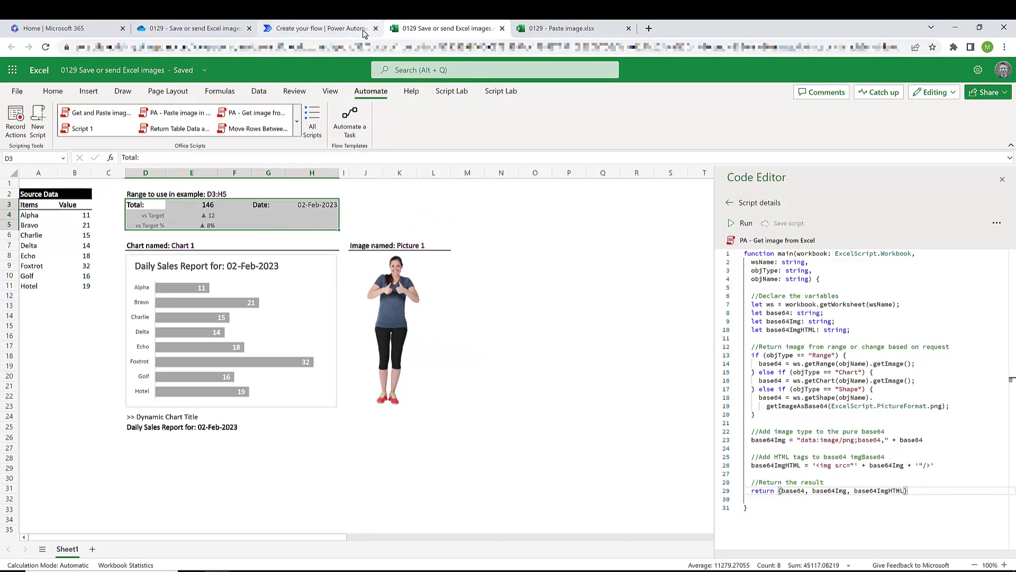
click(339, 29)
text(R)
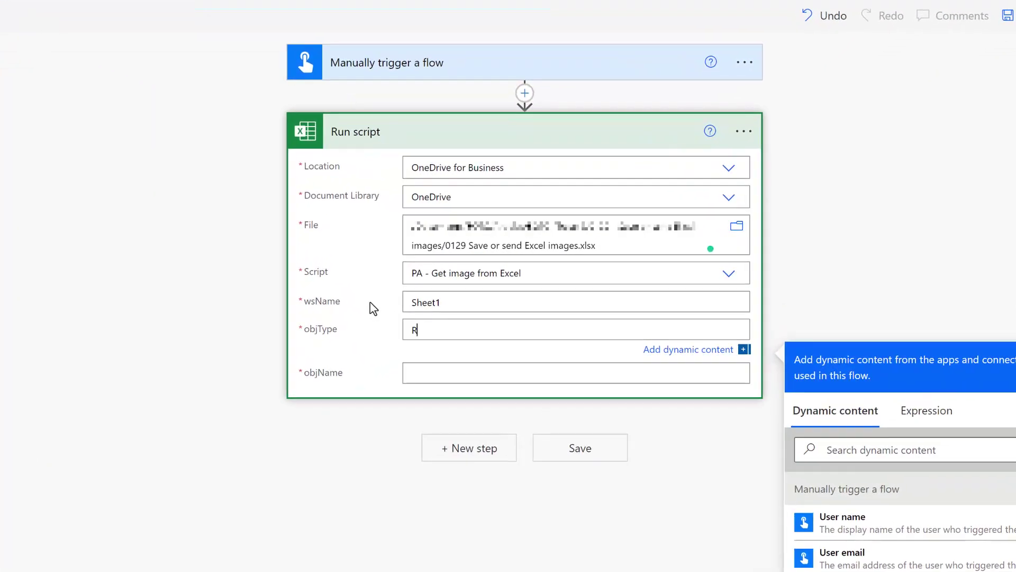
text(ange)
click(420, 375)
text(D3)
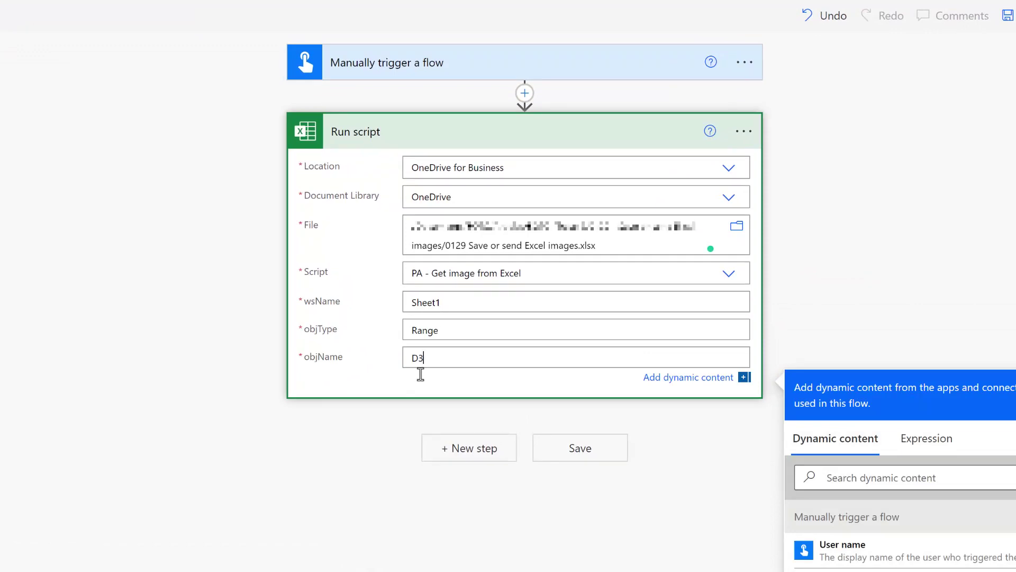
text(:H5)
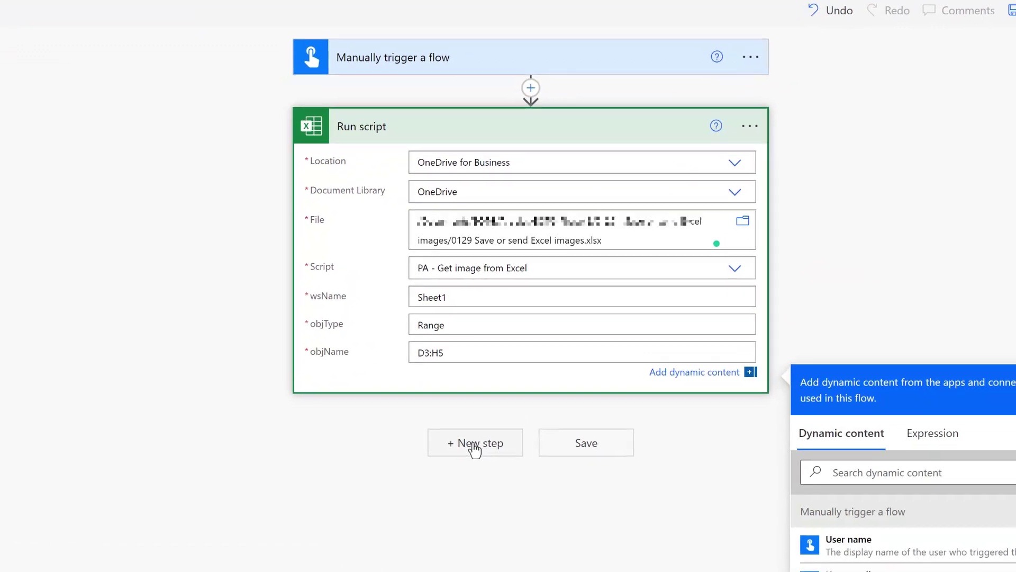
Add a OneDrive for Business Create file action after Run script via a 'Create File' search.
click(470, 450)
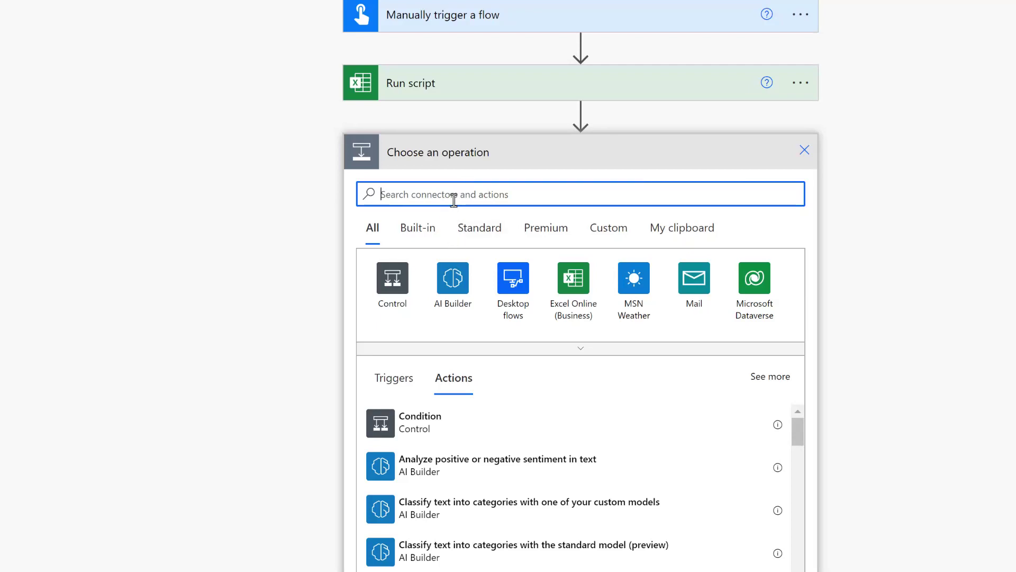
text(Create File)
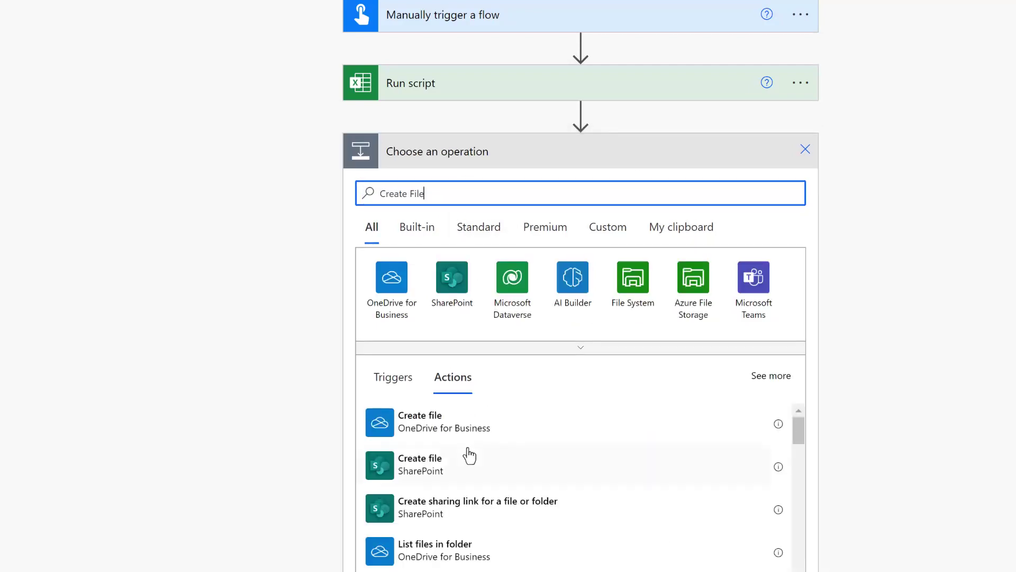
click(425, 432)
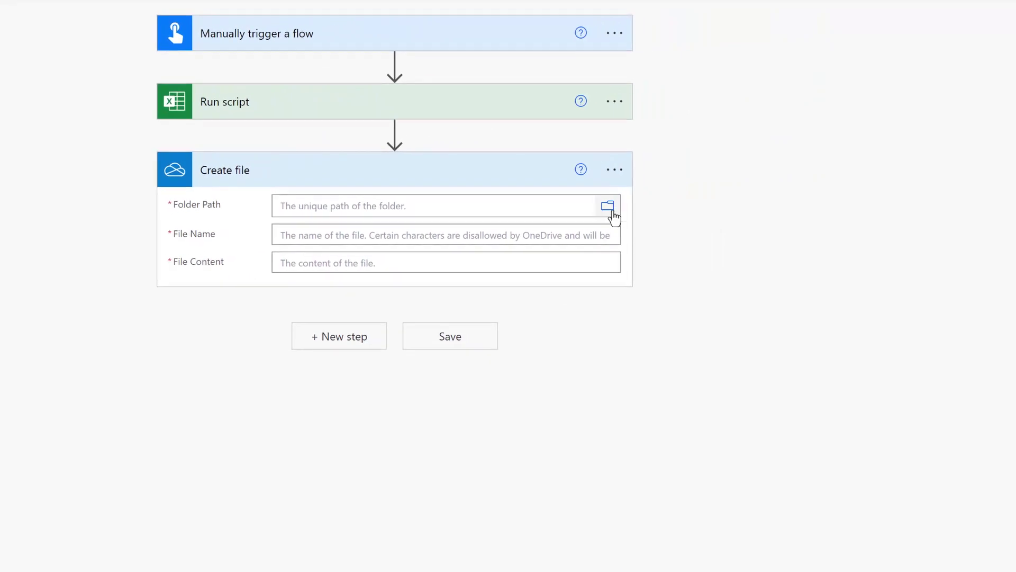
Set the Folder Path to the 0129 - Save or send Excel images folder.
click(608, 206)
click(855, 256)
click(823, 326)
click(847, 312)
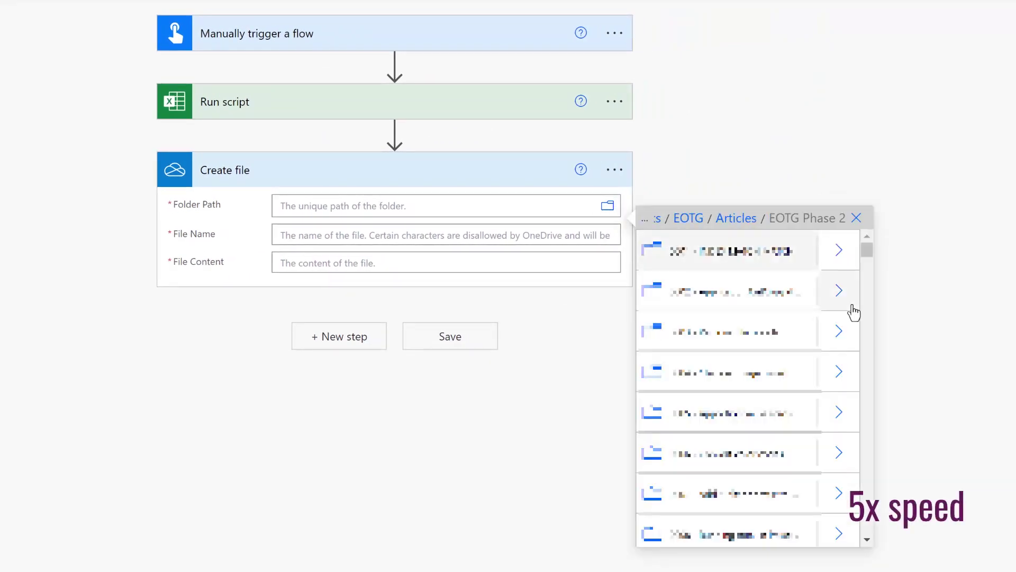
drag(867, 264, 868, 457)
click(840, 271)
click(693, 217)
drag(867, 249, 861, 479)
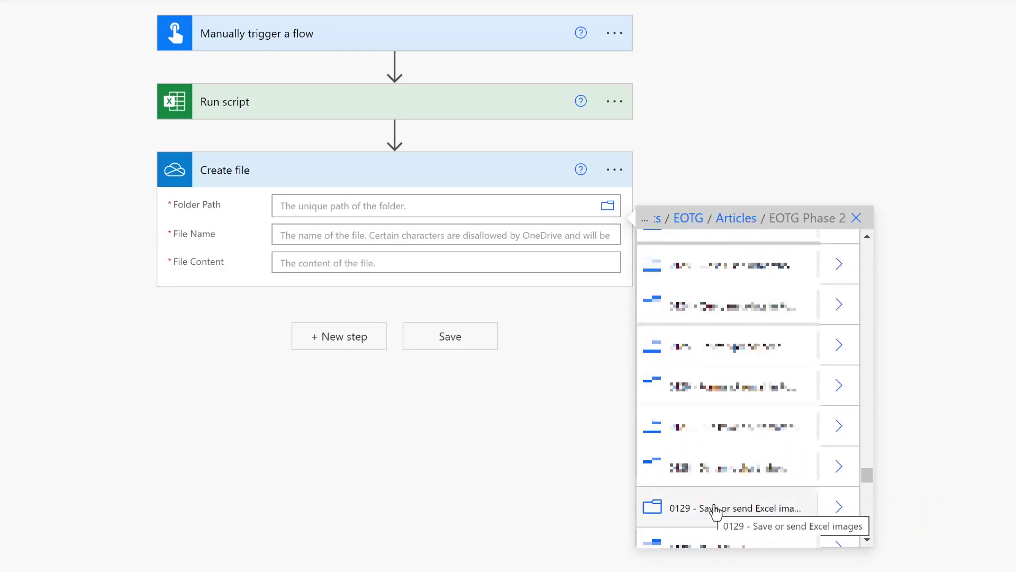
click(704, 508)
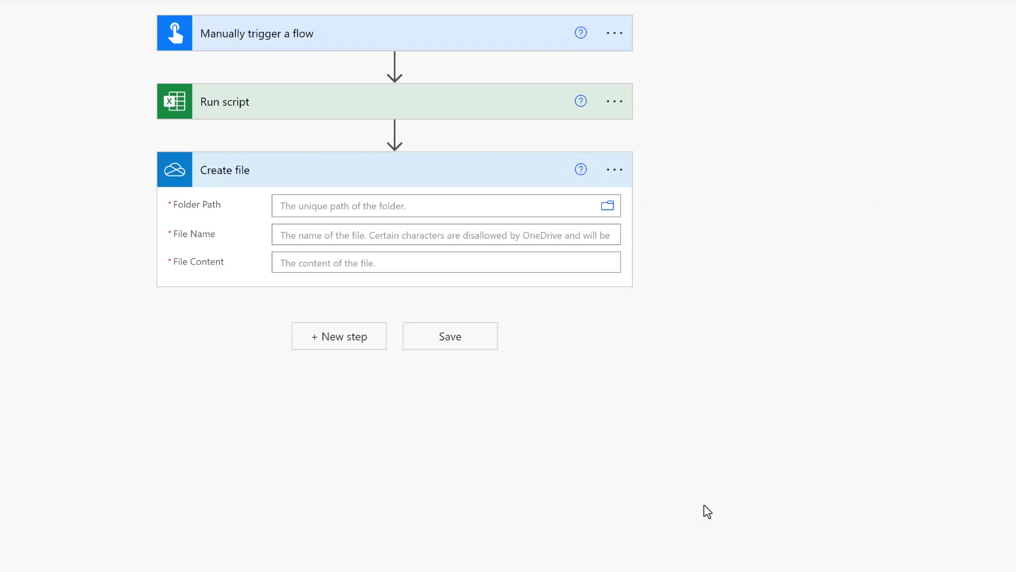
Enter 'Saved Image.png' as the File Name.
click(464, 270)
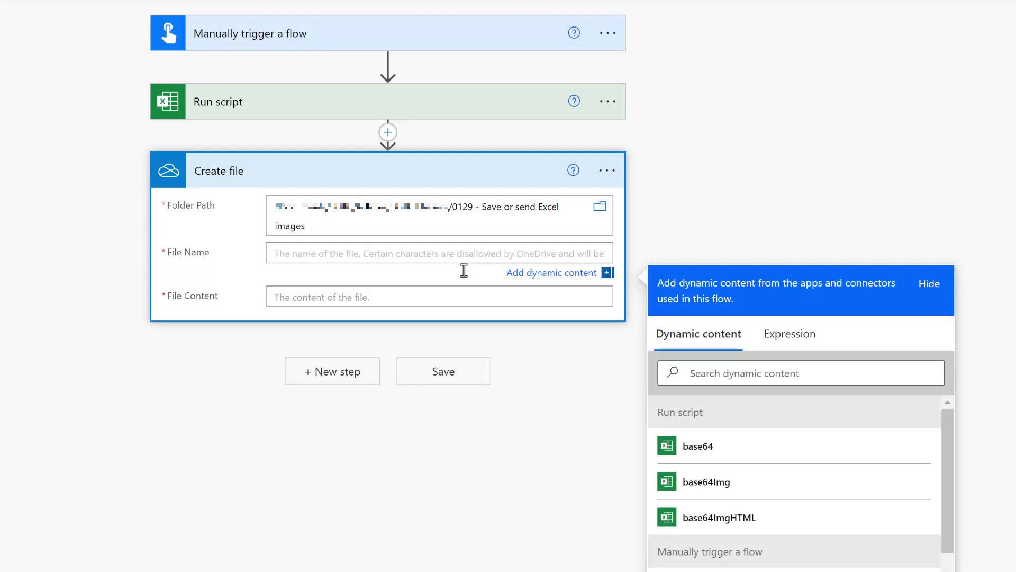
text(Saved Image)
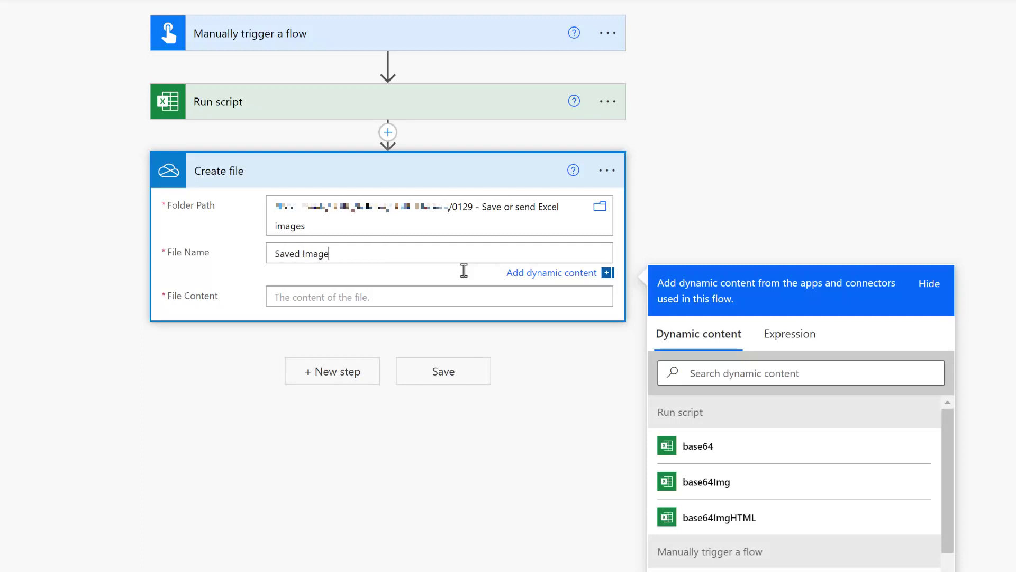
text(.png)
click(413, 296)
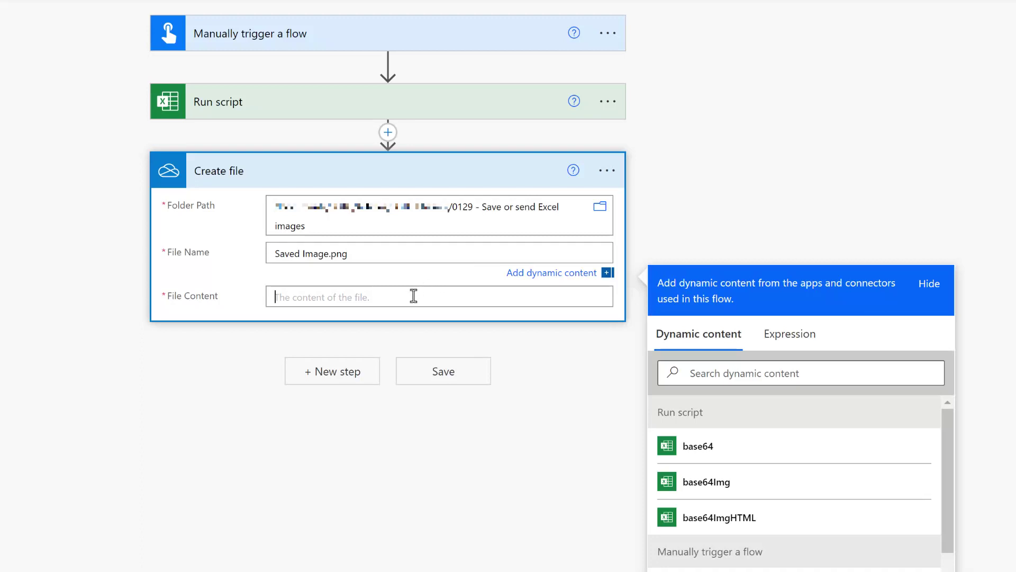
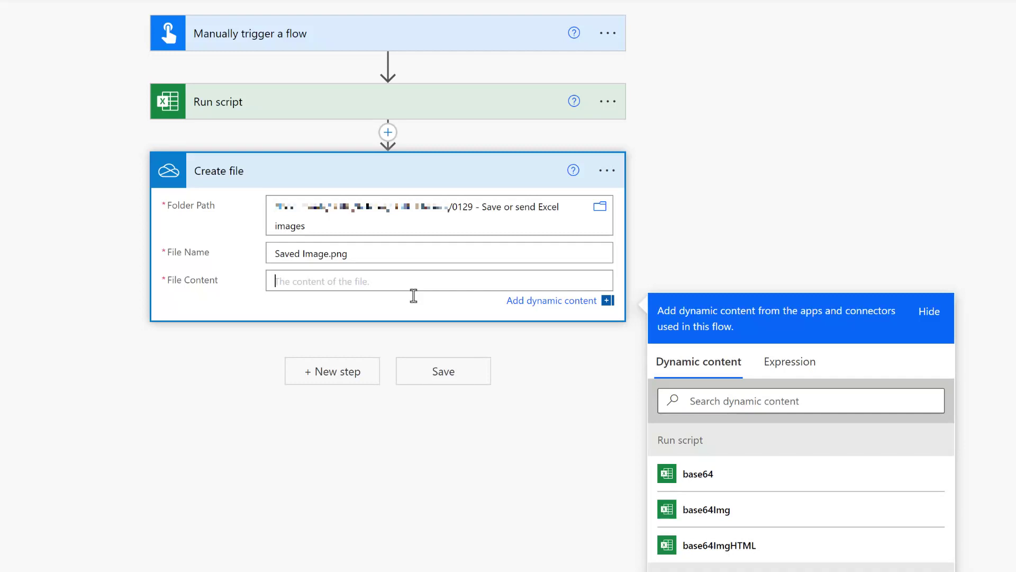
Set the Create file content to the expression dataUriToBinary(base64Img).
click(779, 370)
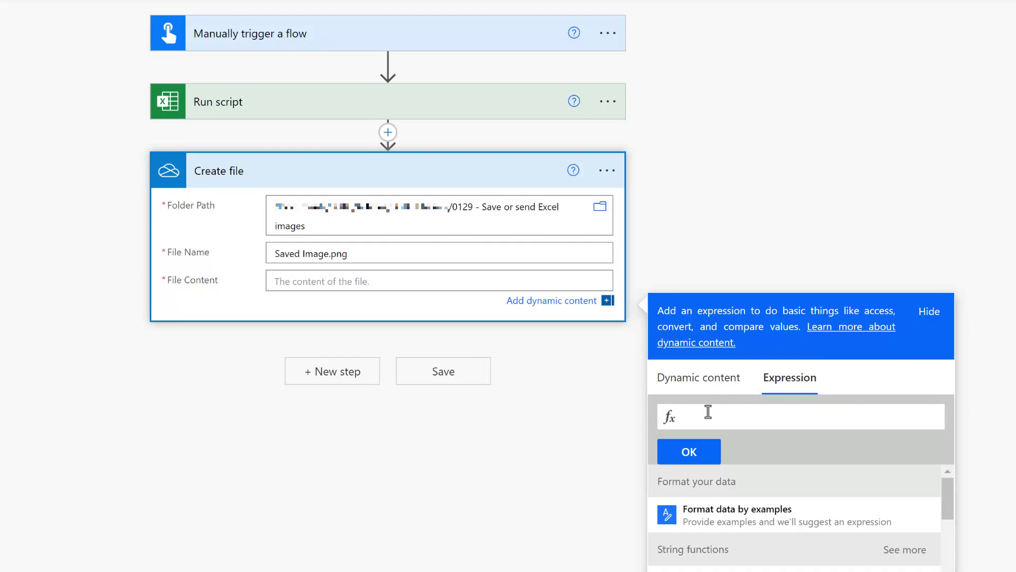
text(dataUri)
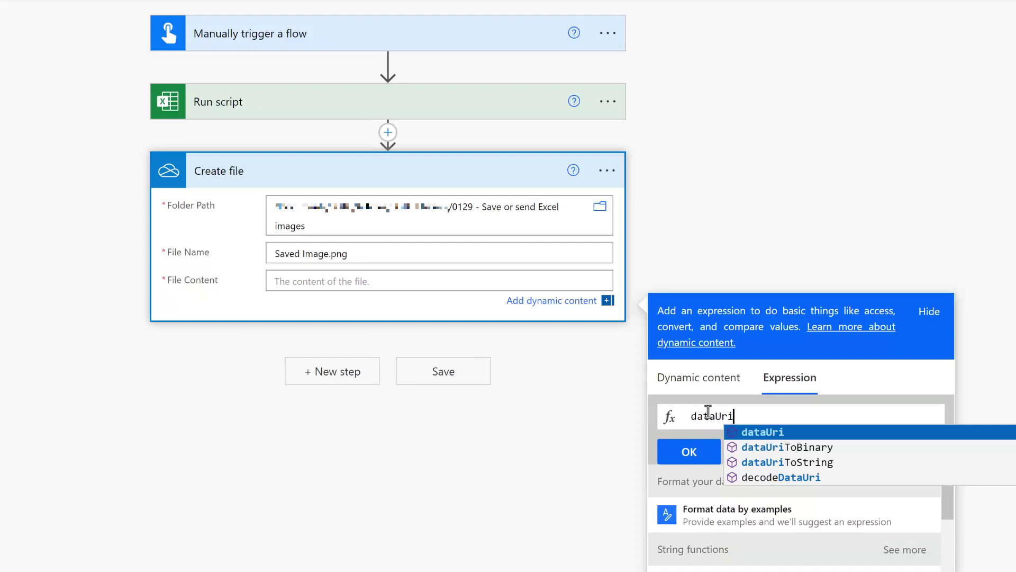
key(Down)
key(Return)
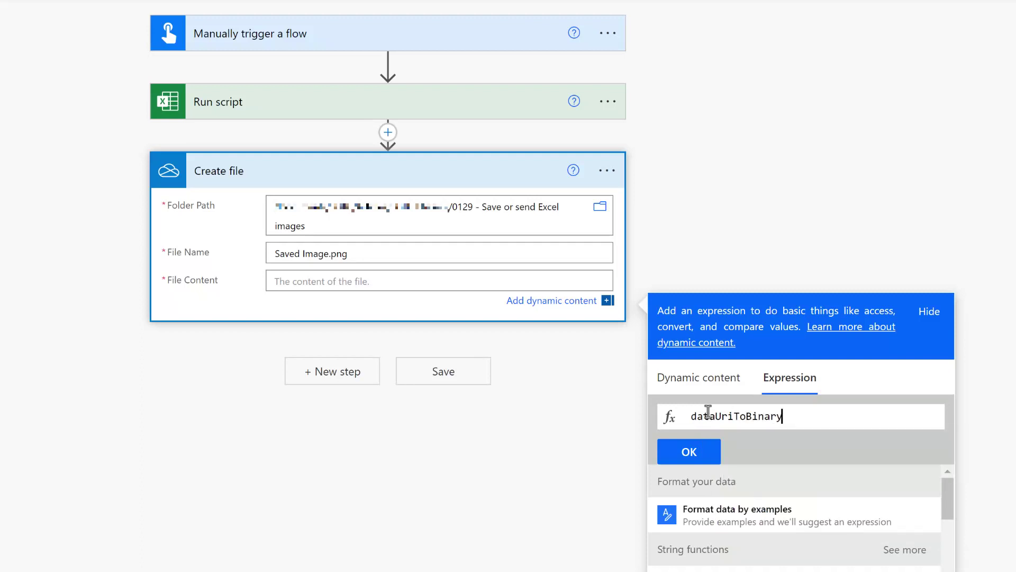
text(()
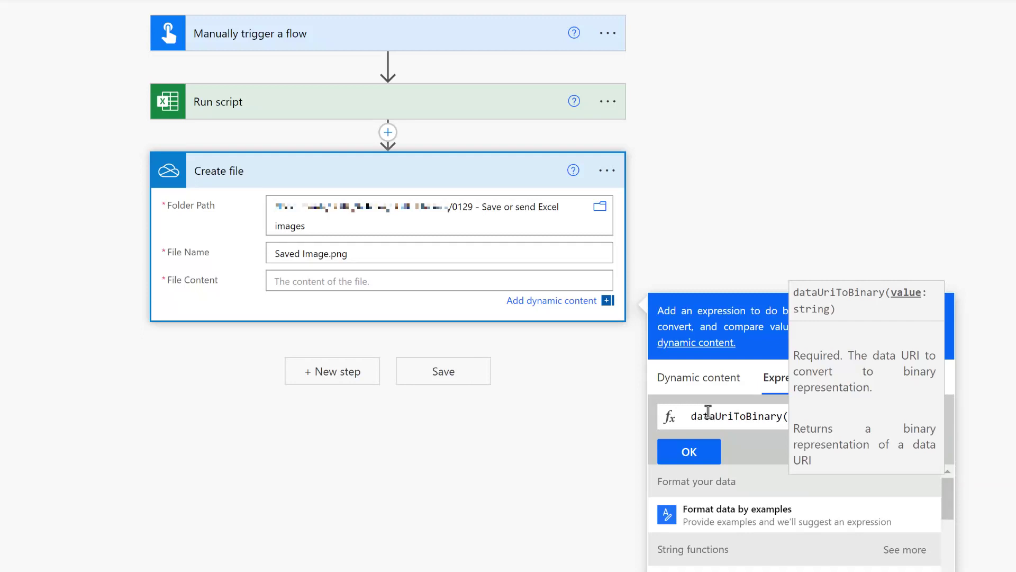
click(698, 382)
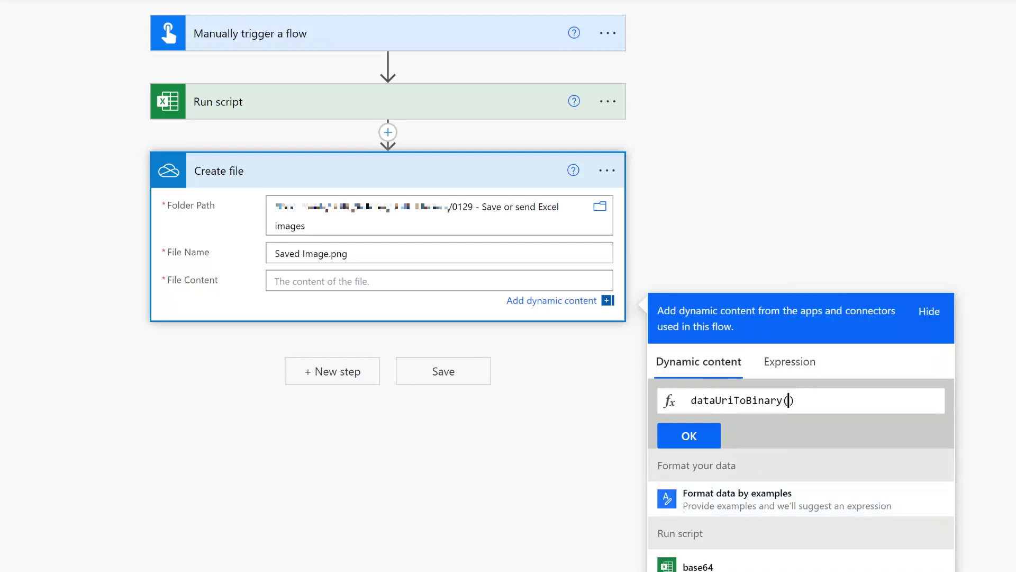
scroll(821, 558, down, 2)
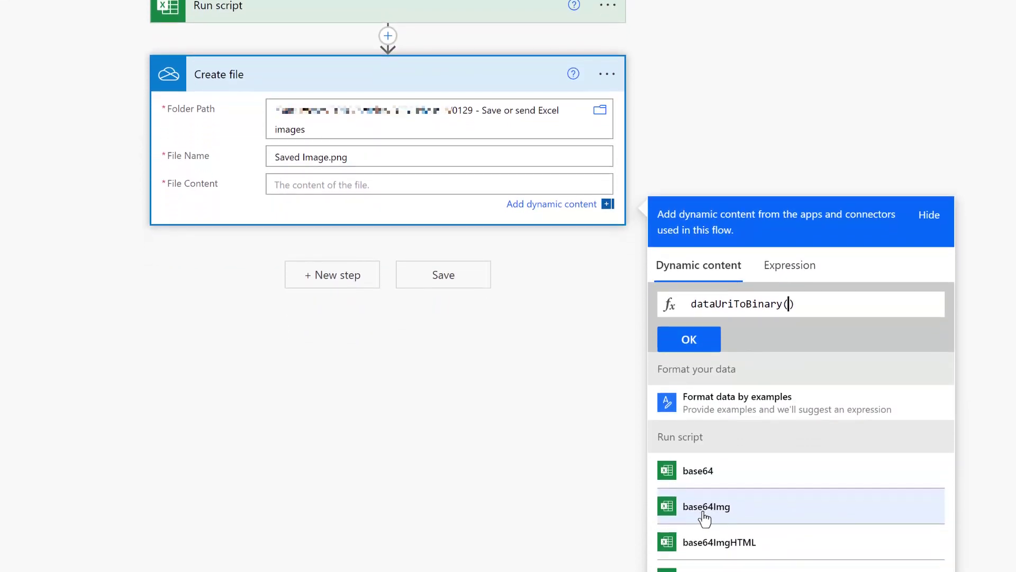
click(704, 507)
click(703, 343)
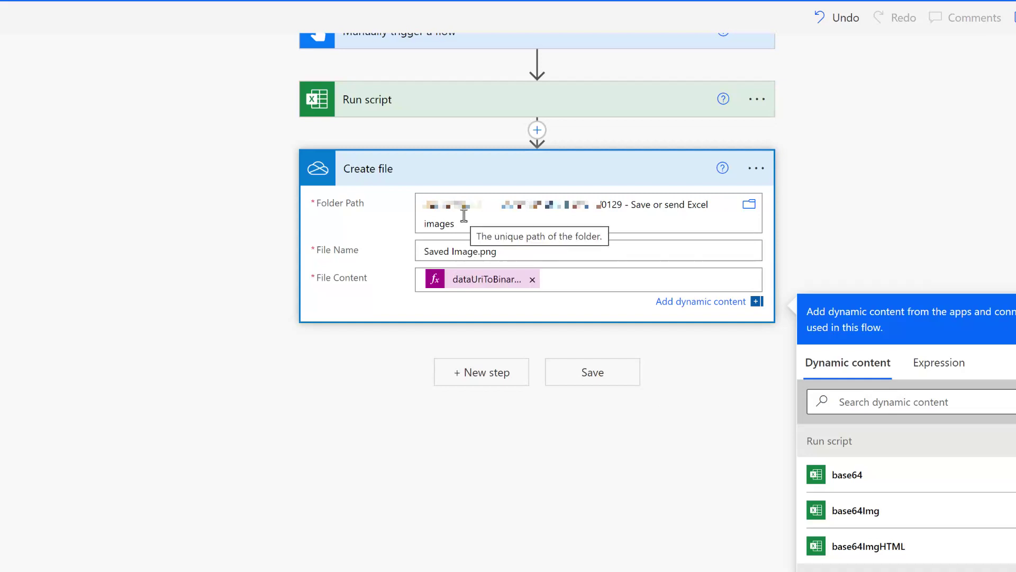
click(587, 375)
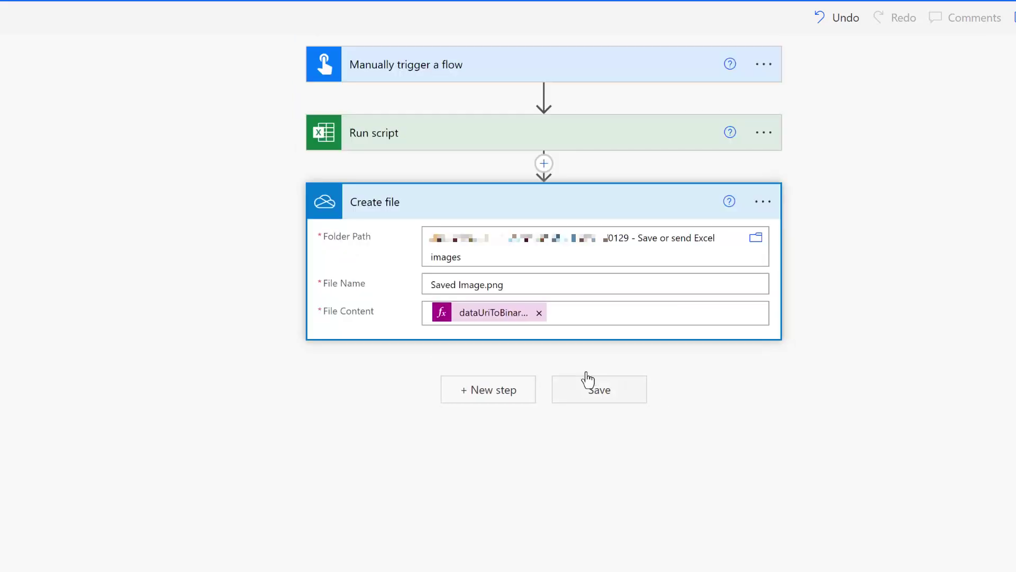
Save the flow and run a manual test that creates Saved Image.png.
click(588, 383)
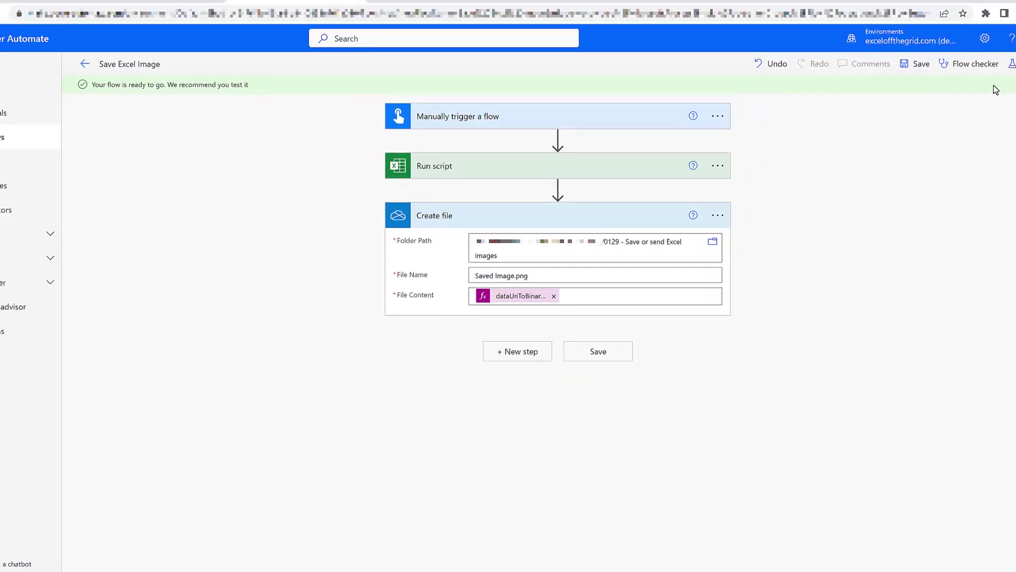
click(1013, 63)
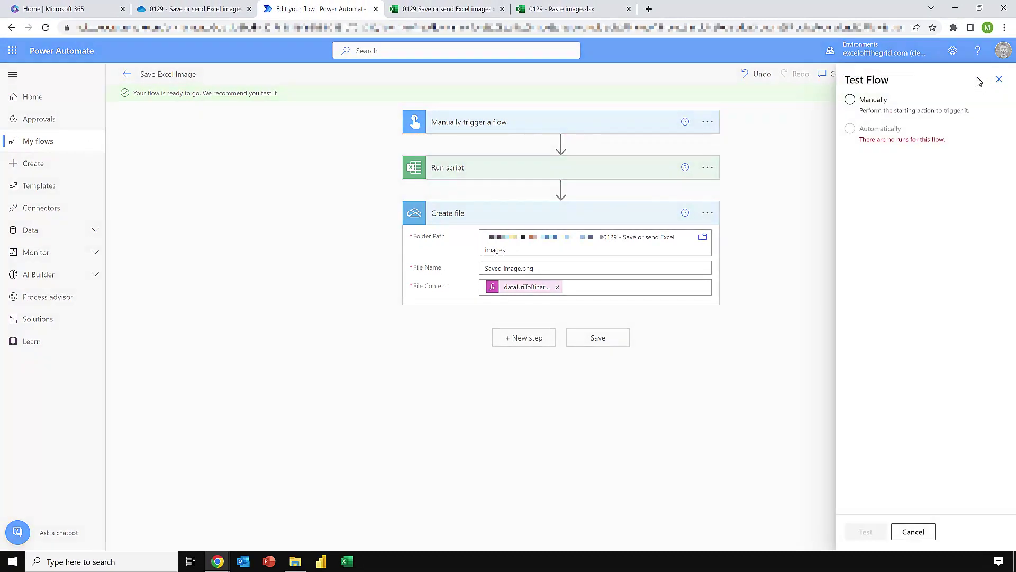
click(870, 105)
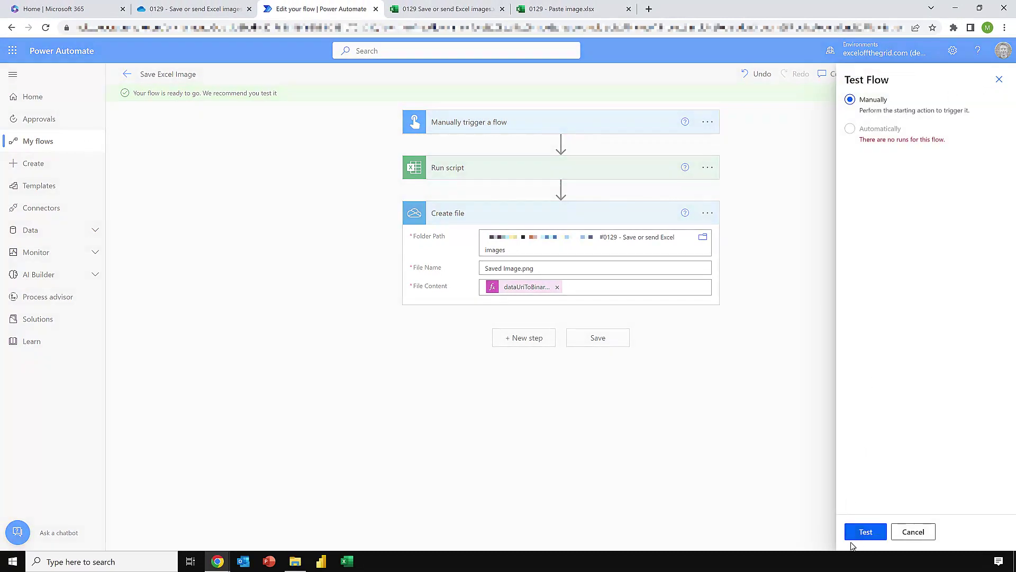
click(864, 532)
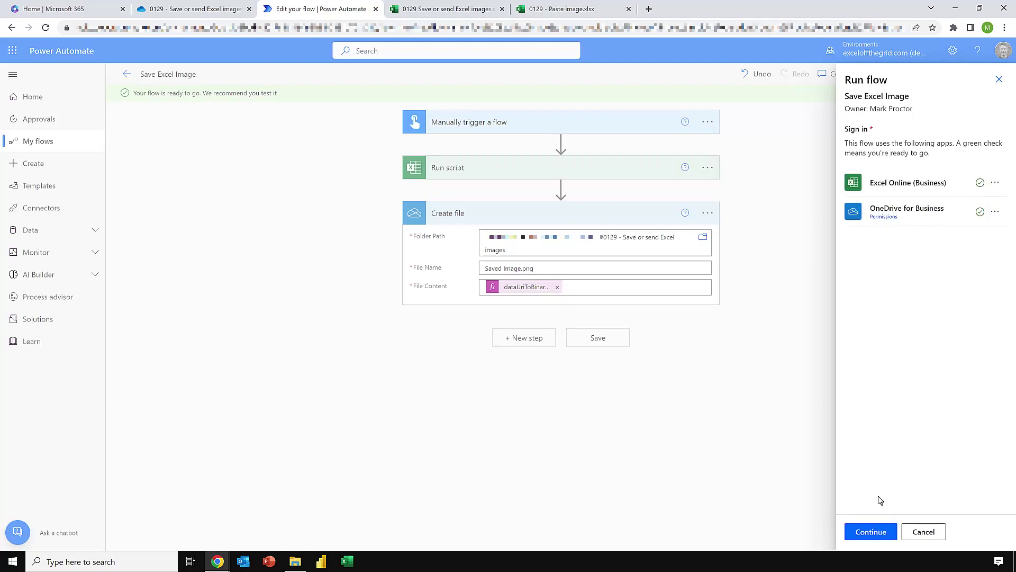
click(874, 532)
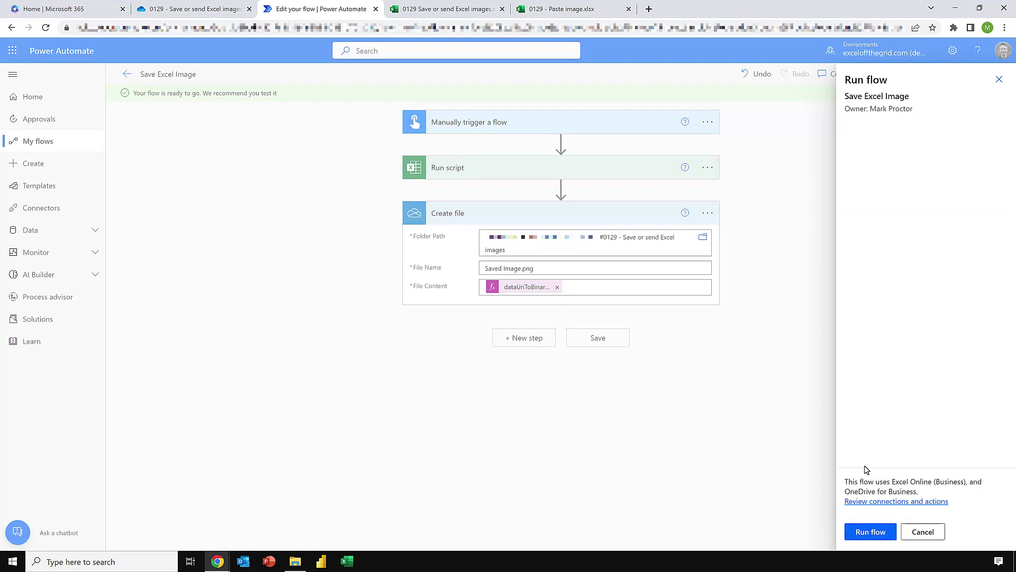
click(861, 535)
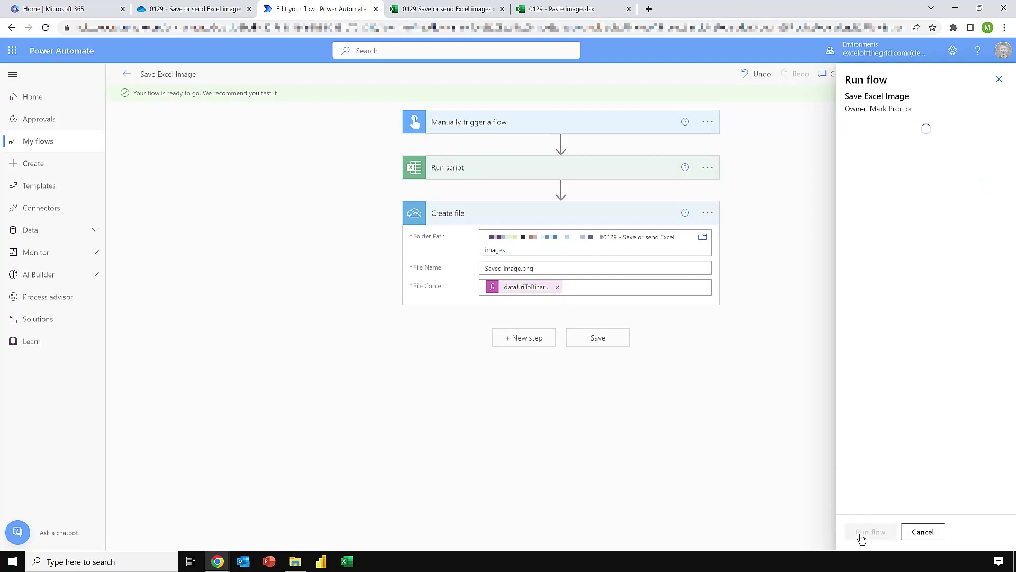
click(866, 531)
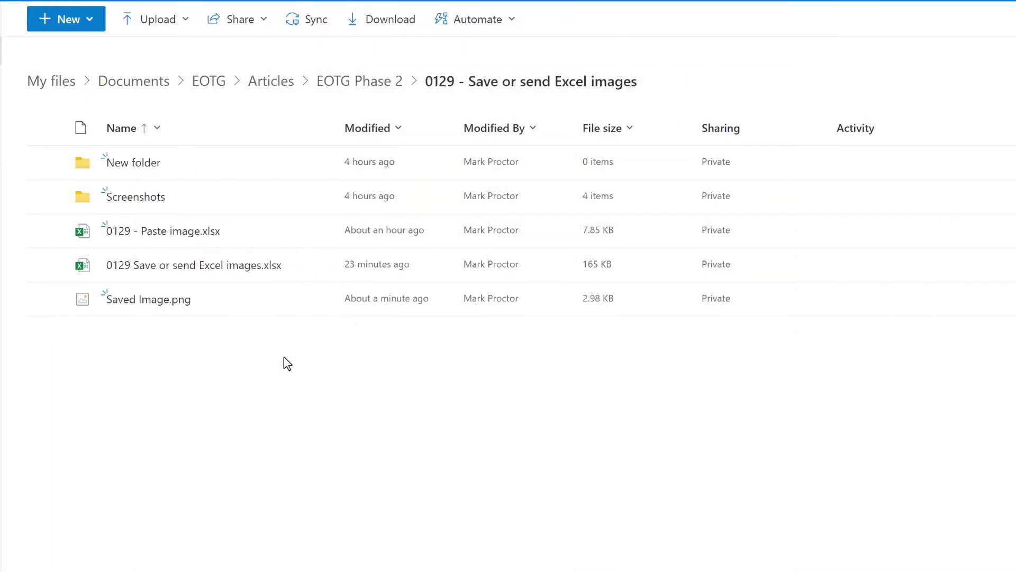
Open Saved Image.png from the OneDrive folder to view the chart.
click(167, 304)
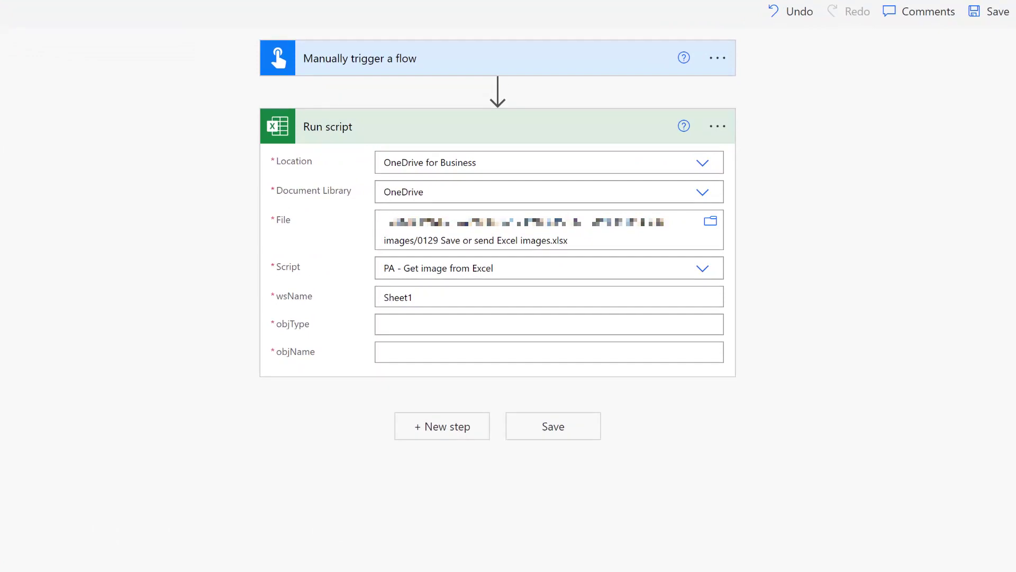
Enter objType Chart and objName Chart 1 on the Run script step.
click(427, 333)
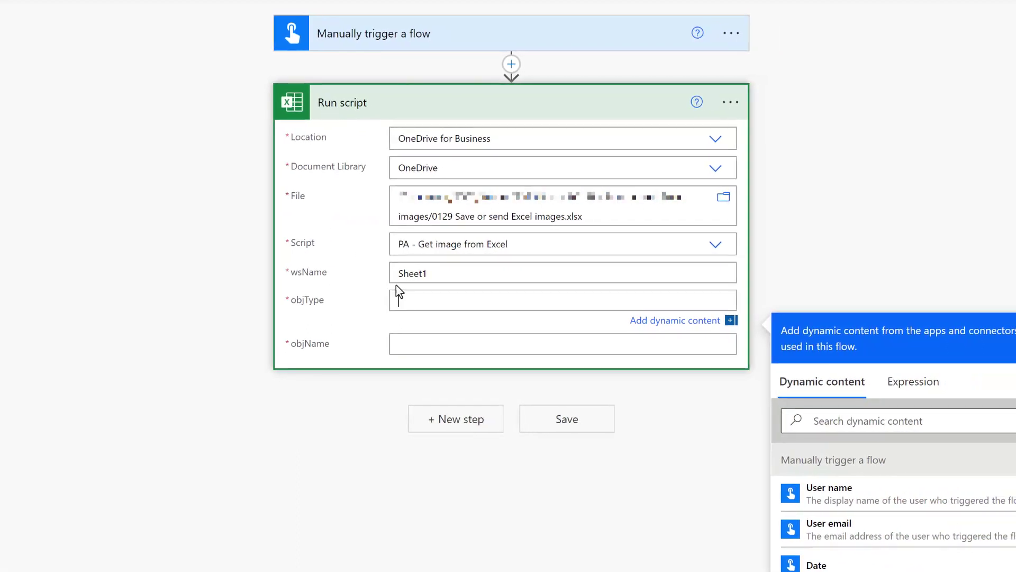
text(Chart)
click(416, 344)
text(Chart 1)
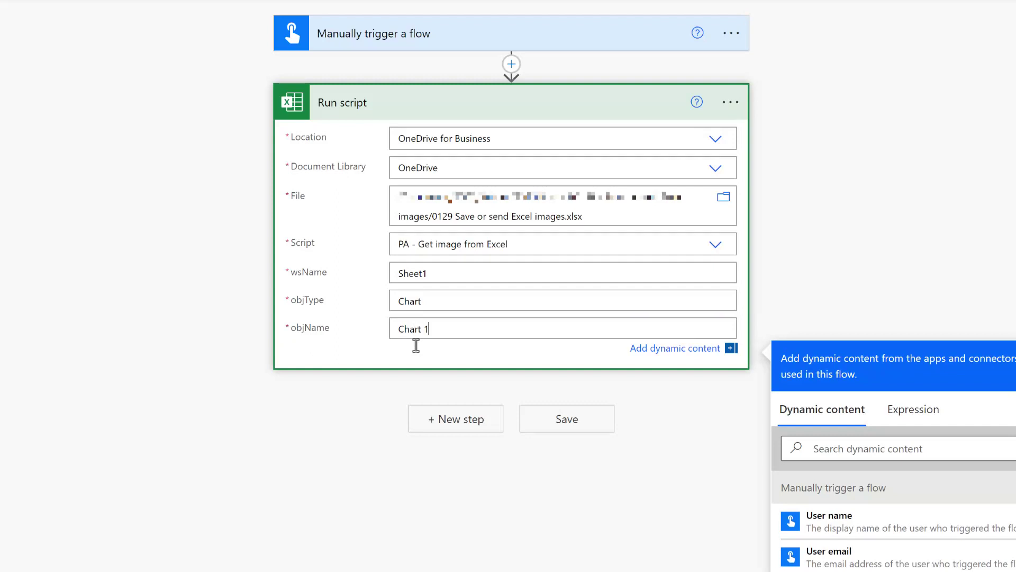
click(454, 392)
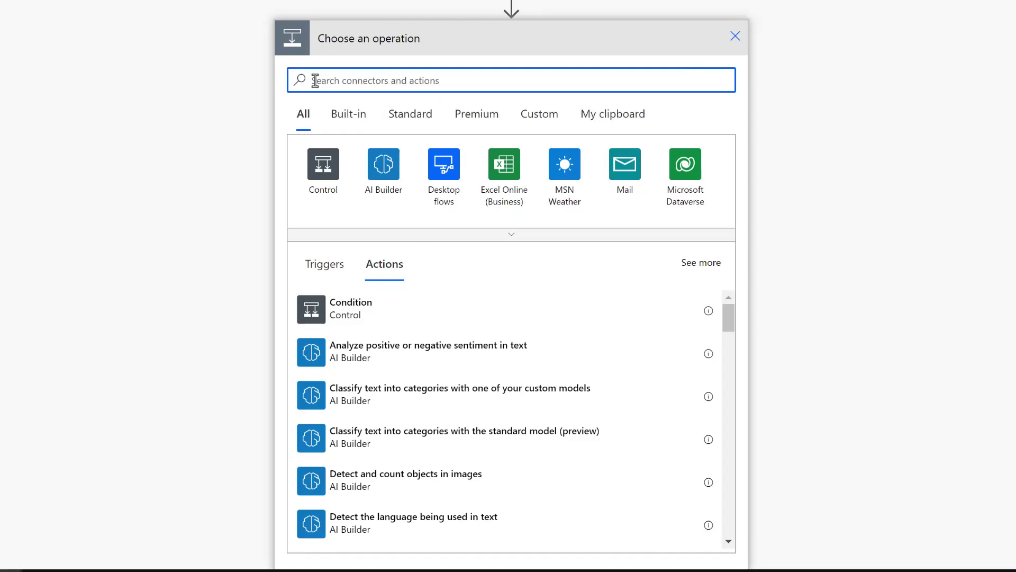
Add a Send an email (V2) step with the recipient's address and subject 'Sending image from Excel'.
text(email)
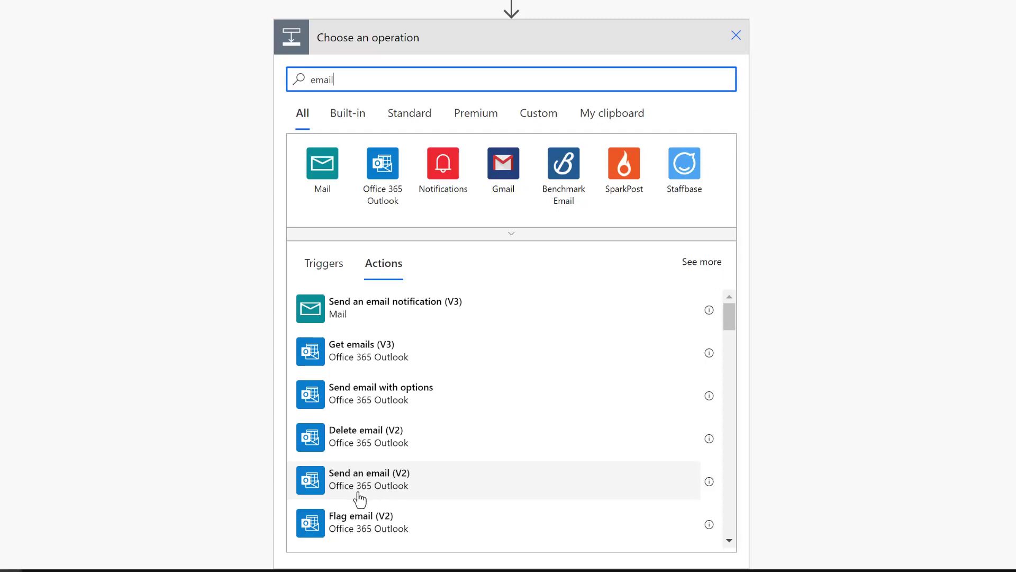
click(376, 479)
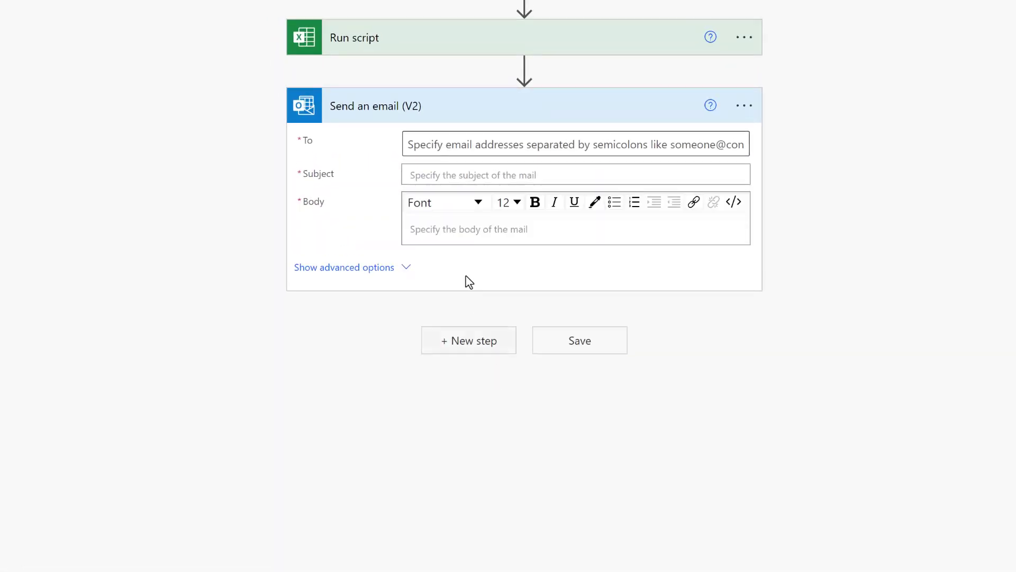
click(409, 151)
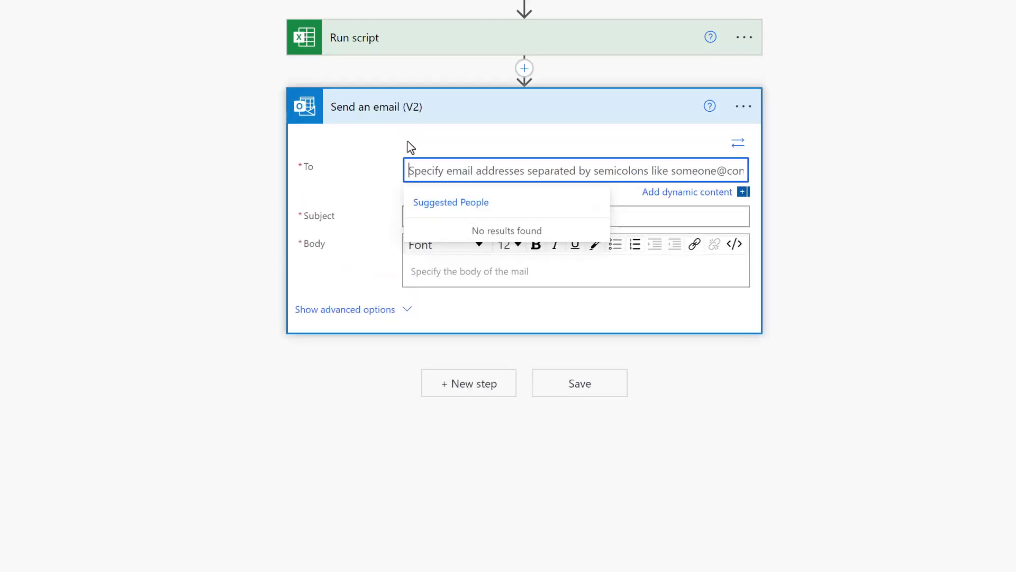
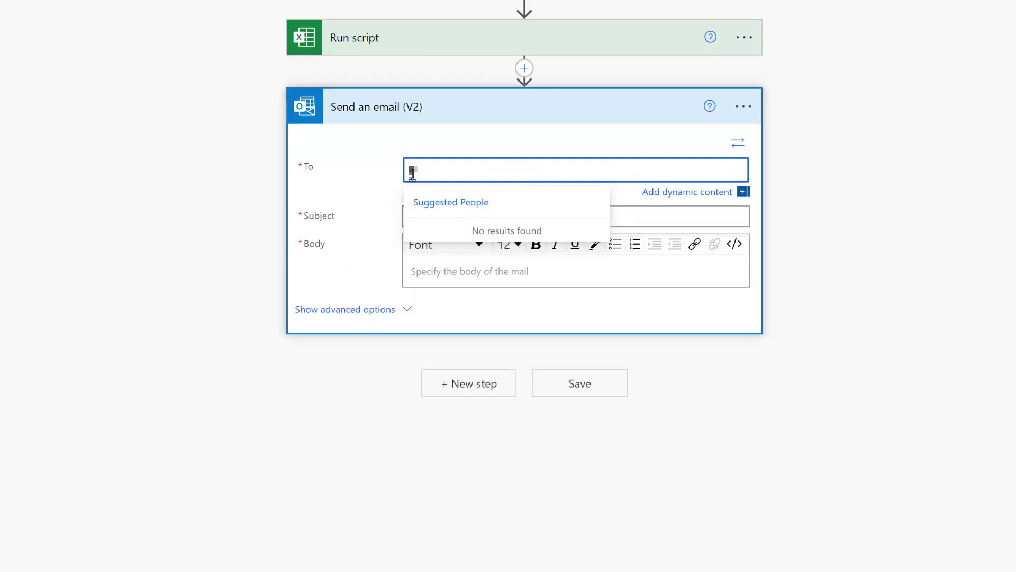
key(Tab)
click(438, 212)
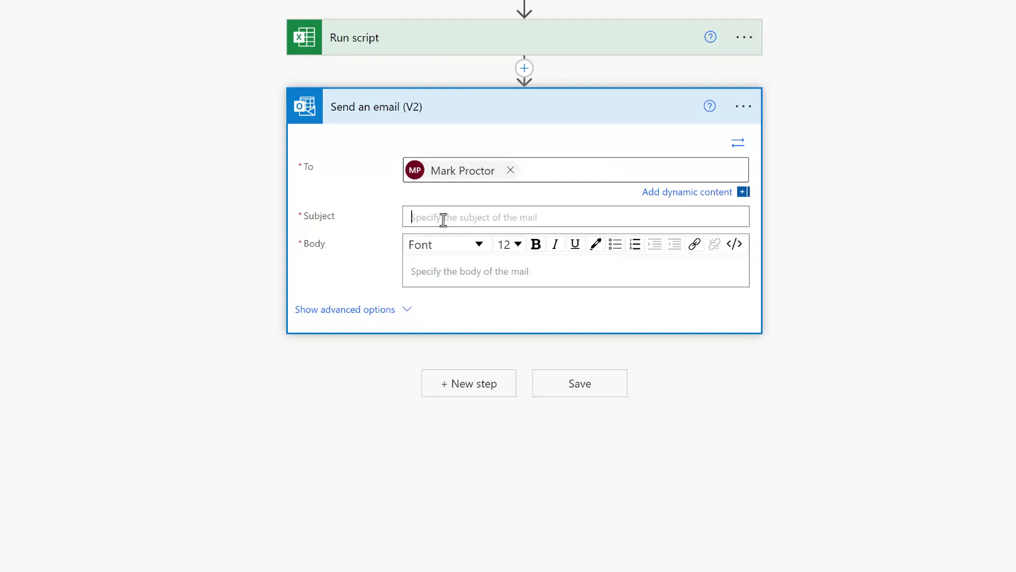
text(Se)
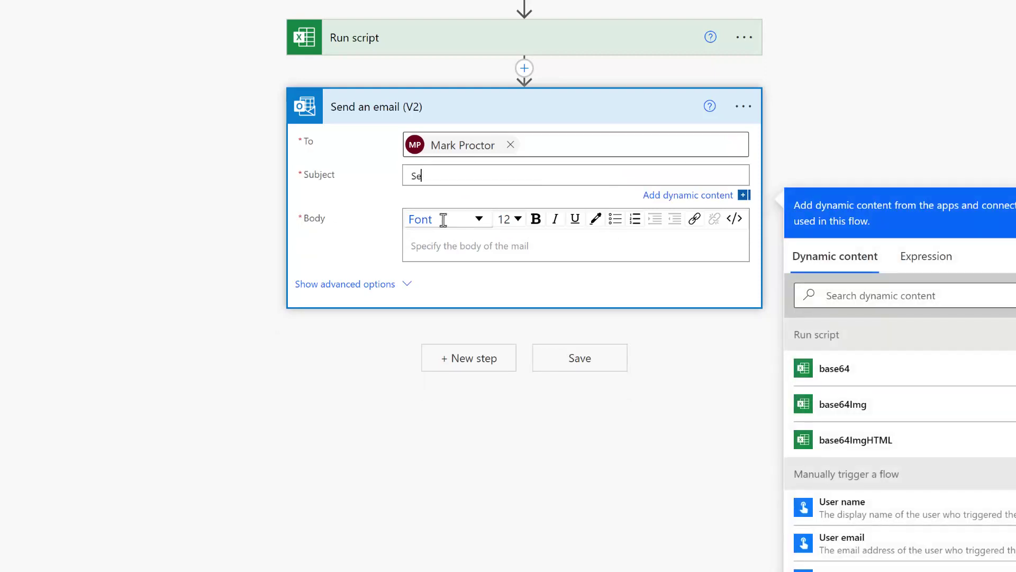
text(nding image from Excel)
Write the body 'Please find below the daily sales chart, which is also attached', with greeting, sign-off and base64ImgHTML inserted.
click(445, 242)
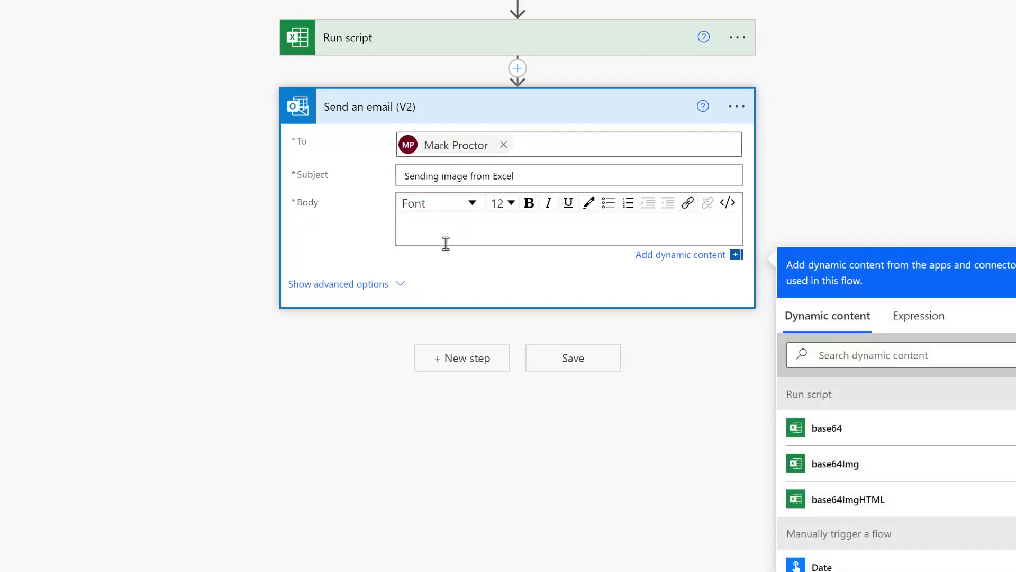
text(Hi Dave,)
key(Return)
text(Please )
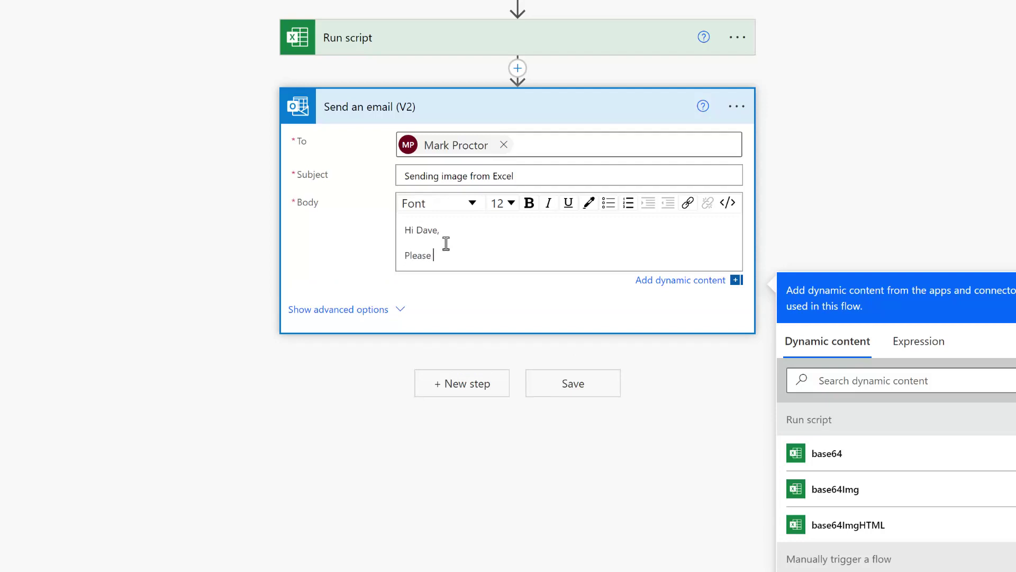
text(find below the daily sales chart)
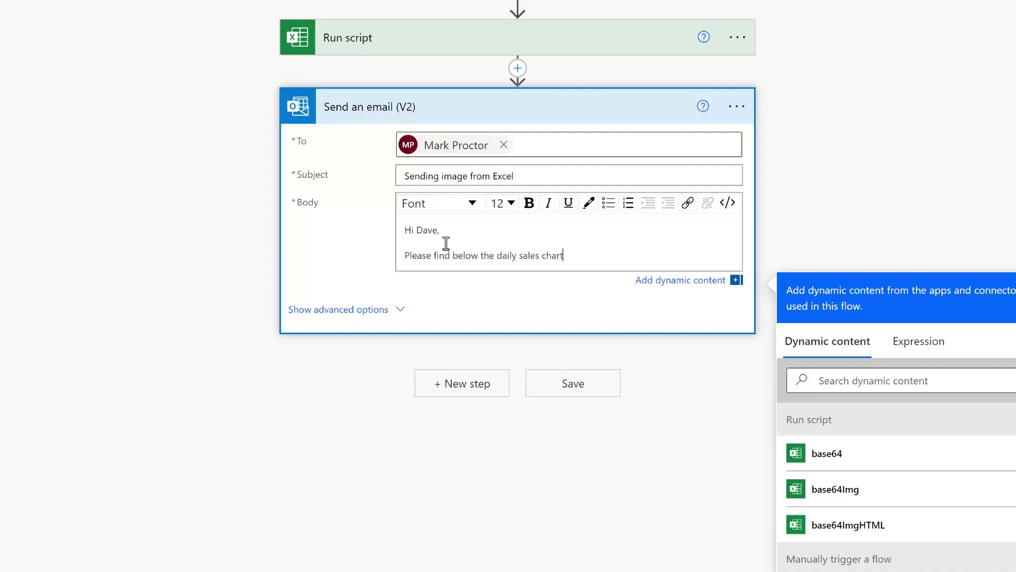
text(, which is also attached)
key(Return)
text(Thanks,)
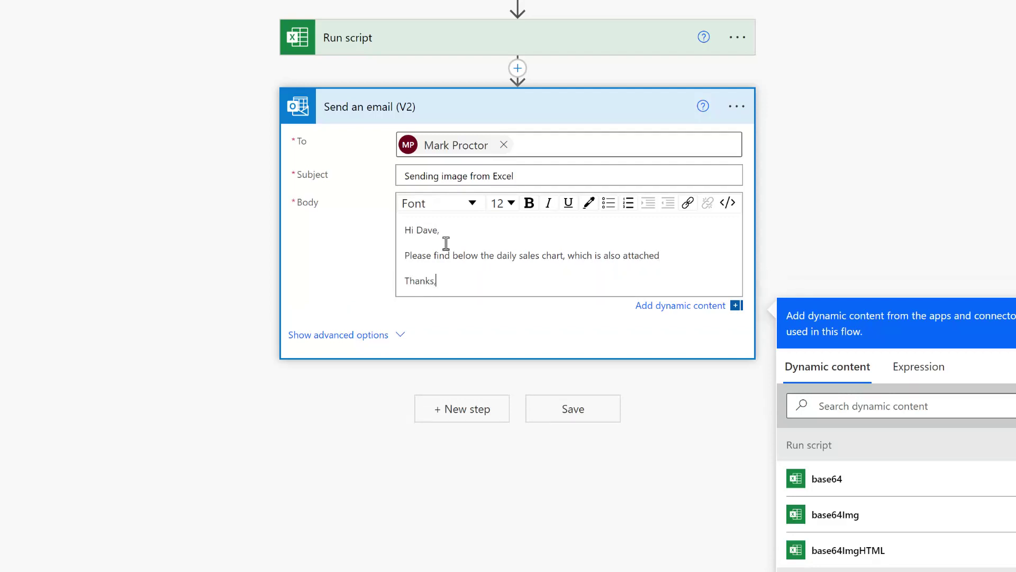
key(Return)
text(Mark)
key(Up)
key(Up)
key(Return)
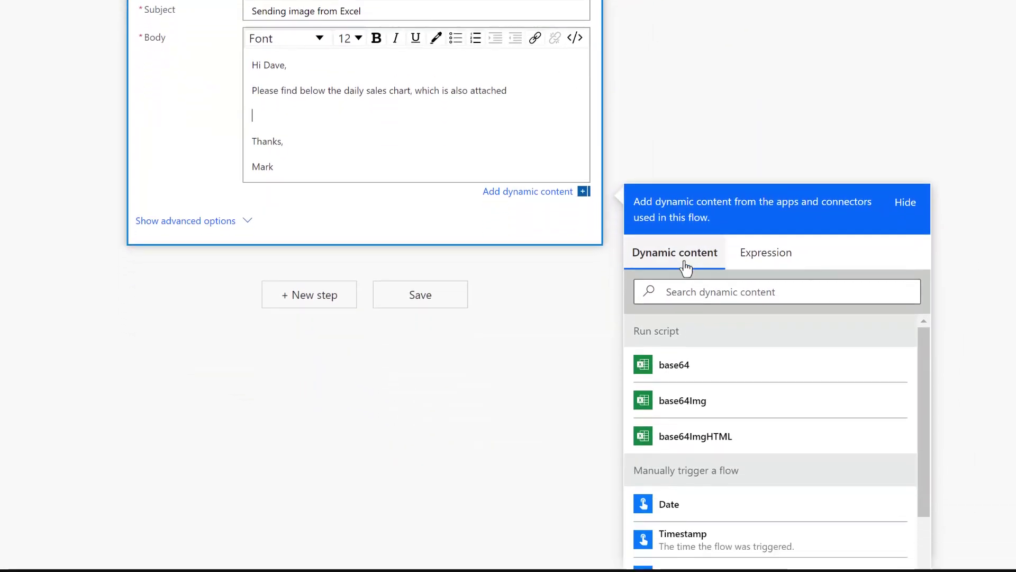
click(701, 450)
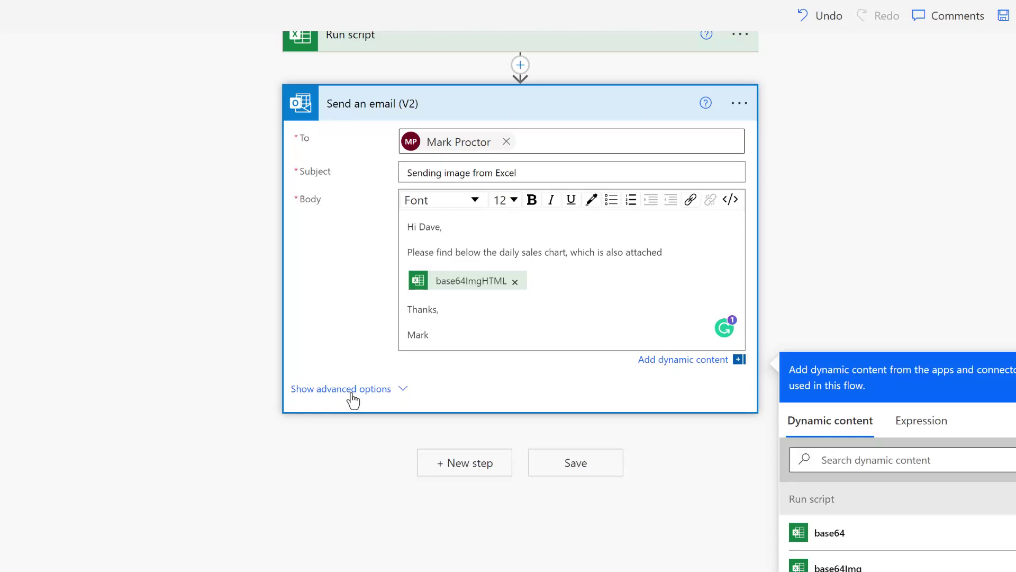
Under the email step's advanced options, name the first attachment 'Daily Sales.png'.
click(347, 392)
scroll(363, 263, down, 5)
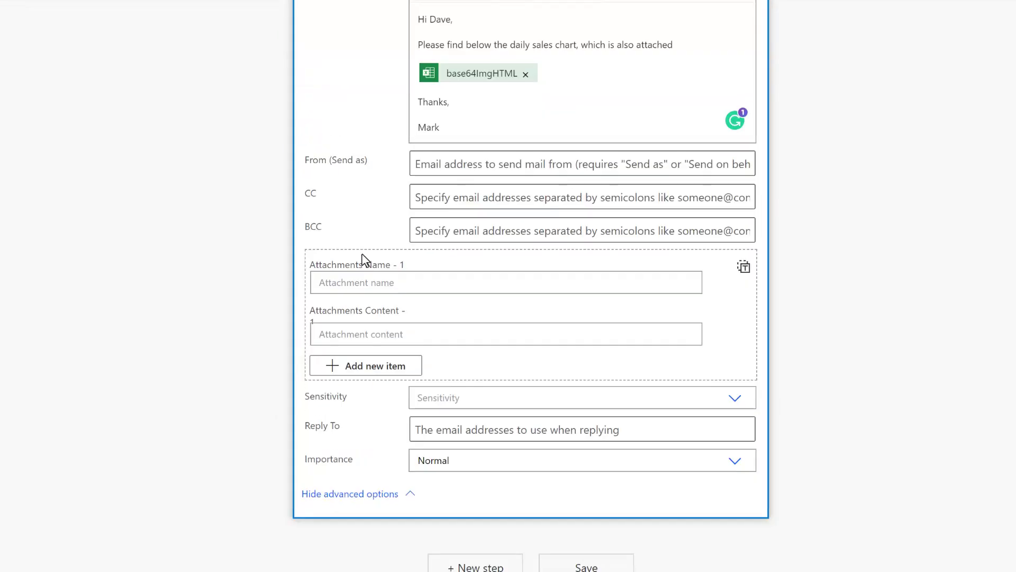
click(366, 281)
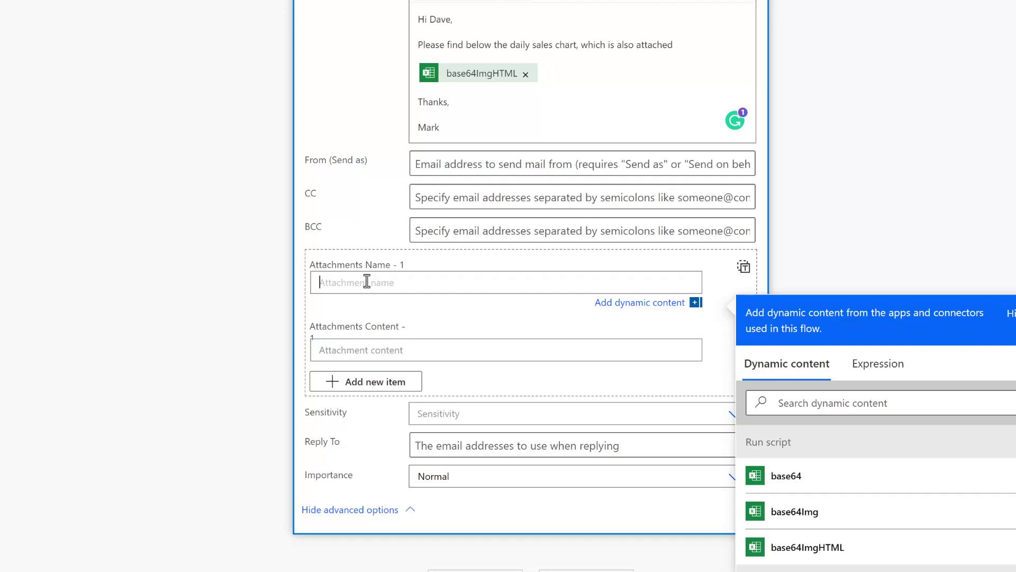
text(Daily Sales.png)
scroll(373, 278, down, 3)
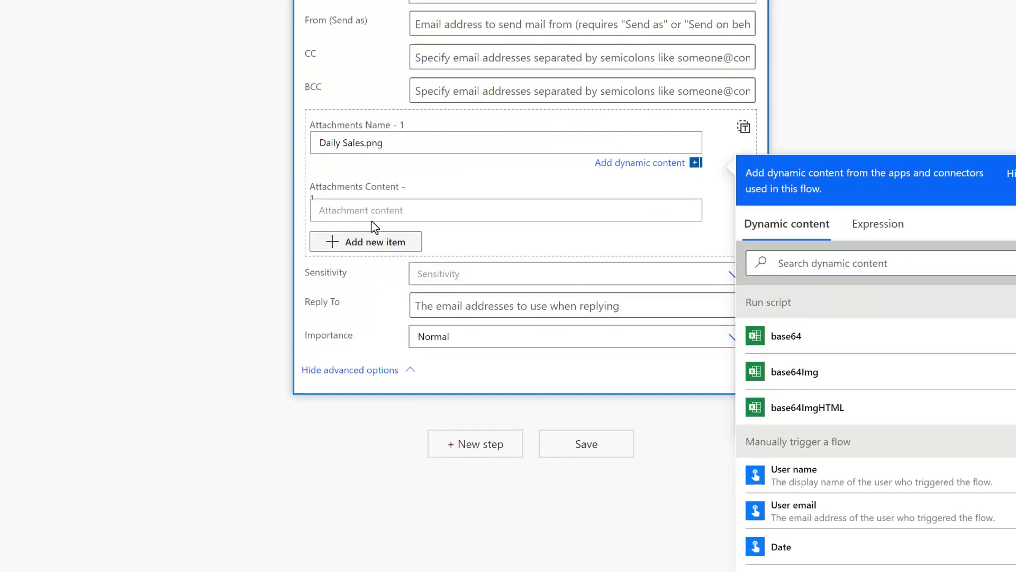
click(368, 209)
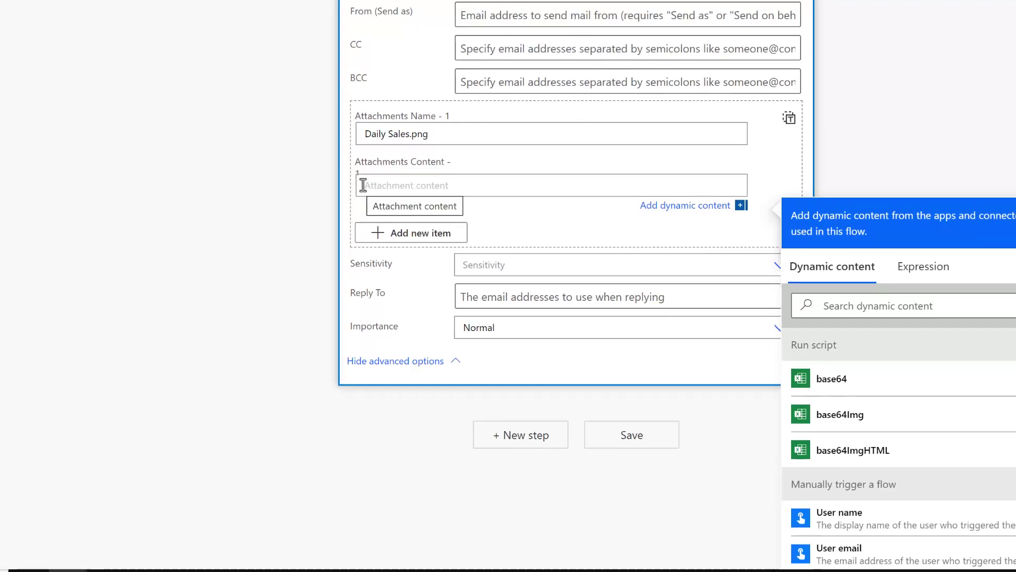
Set the attachment content to the expression dataUriToBinary(base64Img) and save the flow.
click(723, 276)
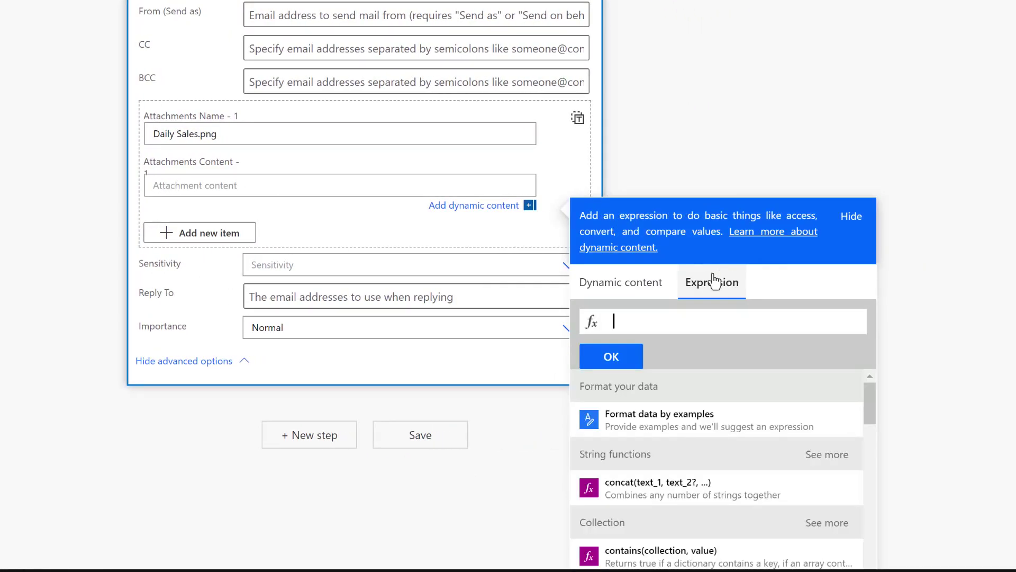
text(dat)
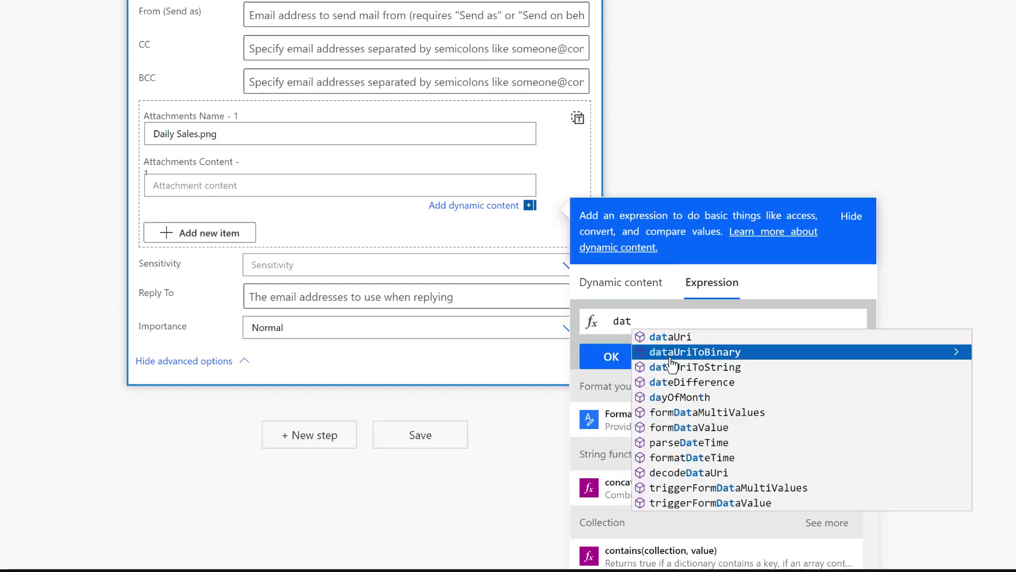
key(Return)
text(()
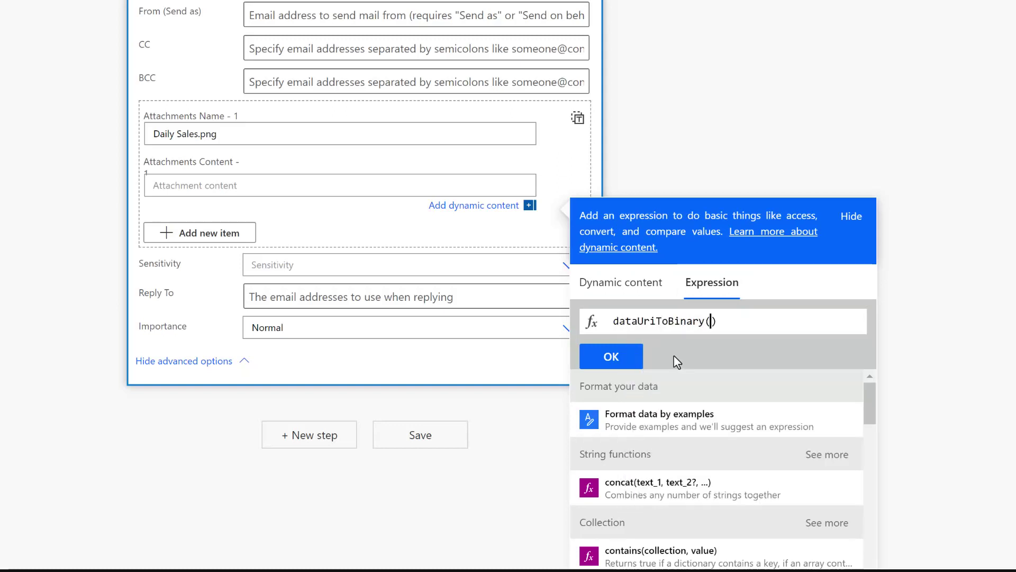
click(652, 293)
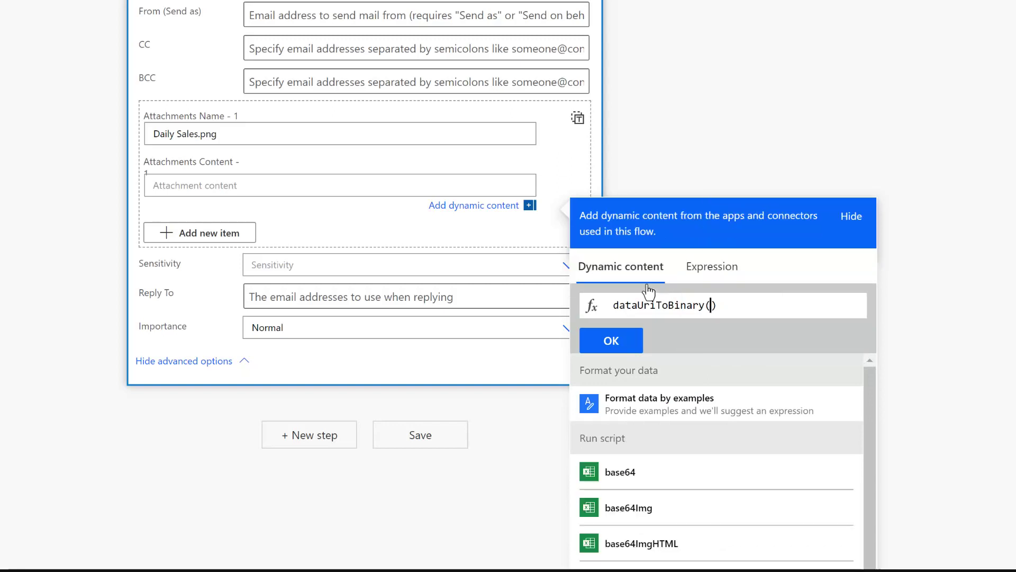
click(633, 512)
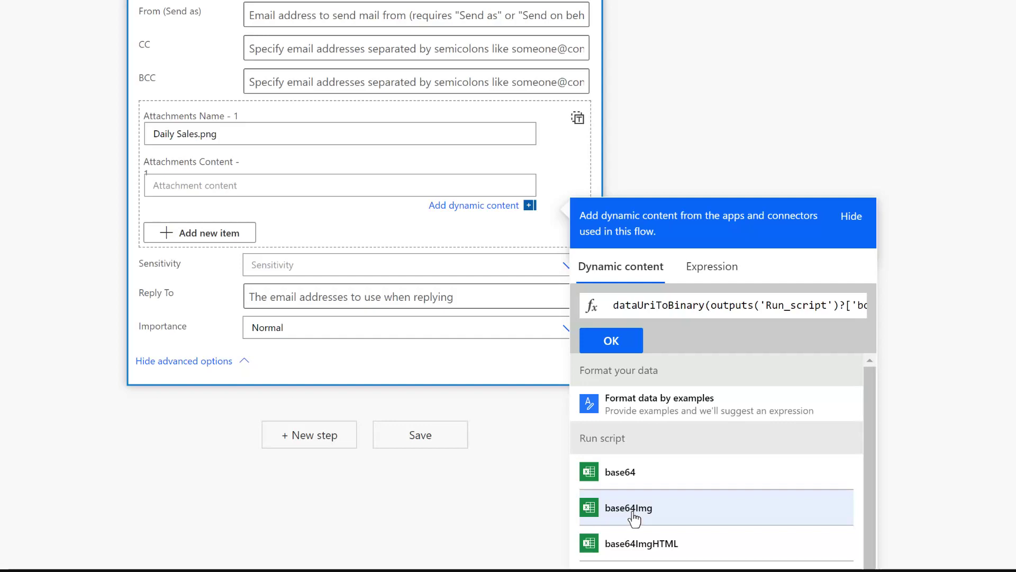
click(617, 343)
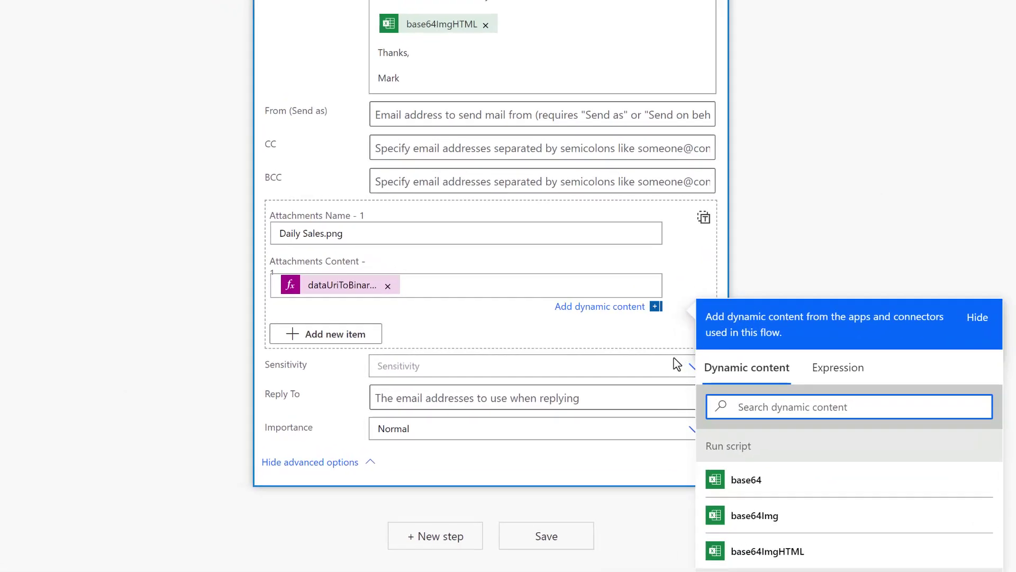
click(560, 550)
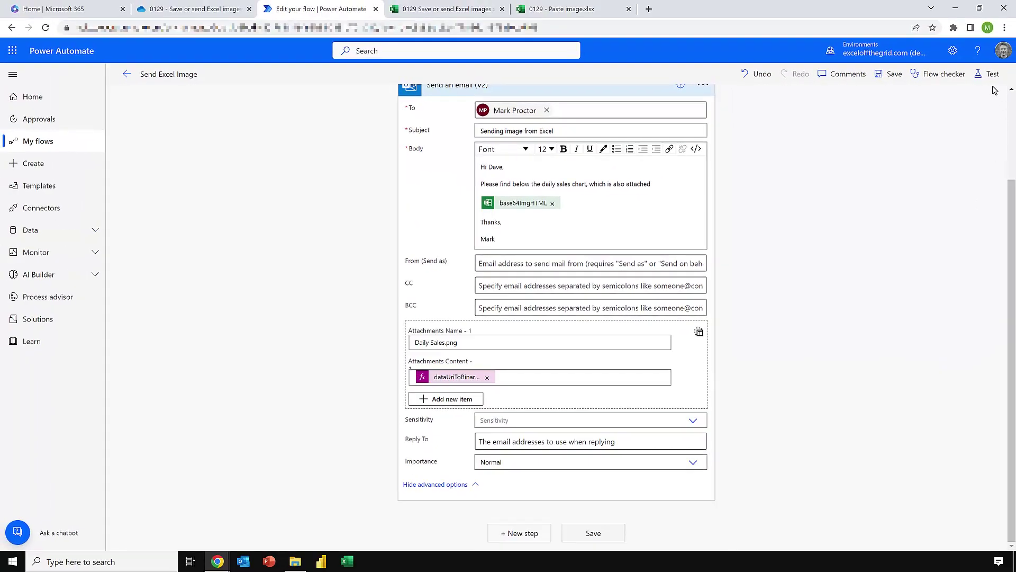
Save and manually test-run the flow so the Daily Sales chart email is sent.
click(990, 74)
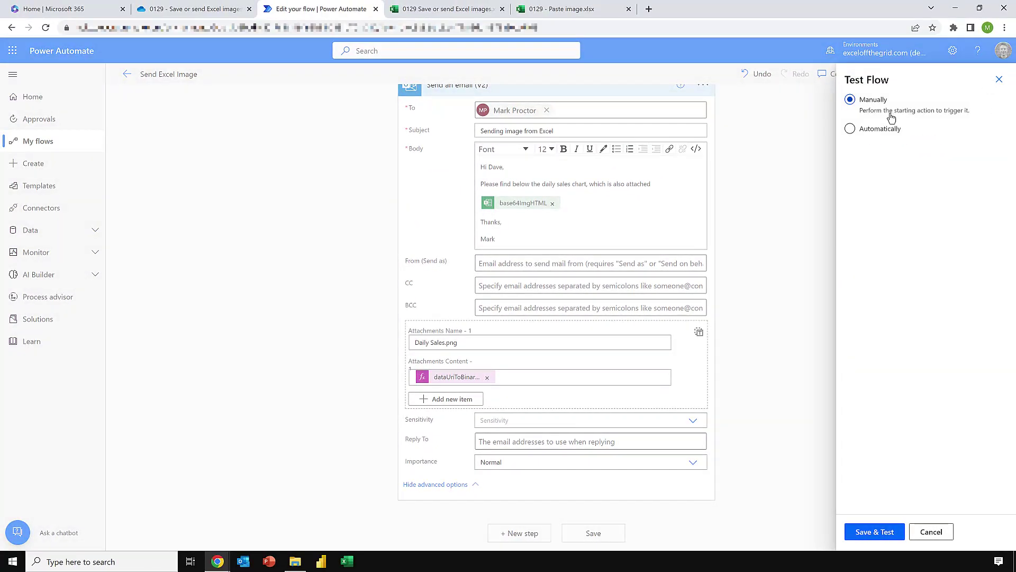
click(871, 532)
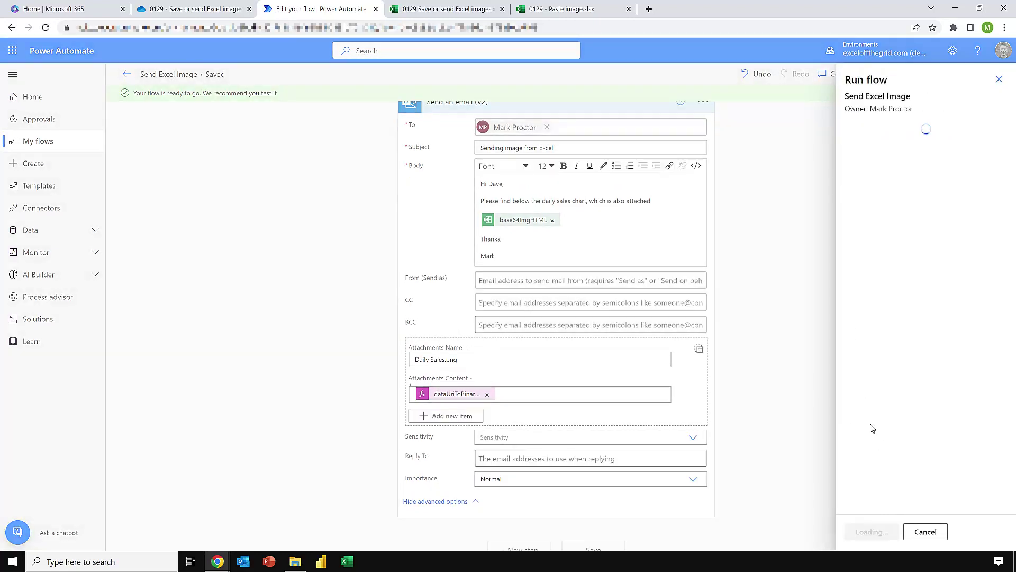
click(877, 531)
click(869, 534)
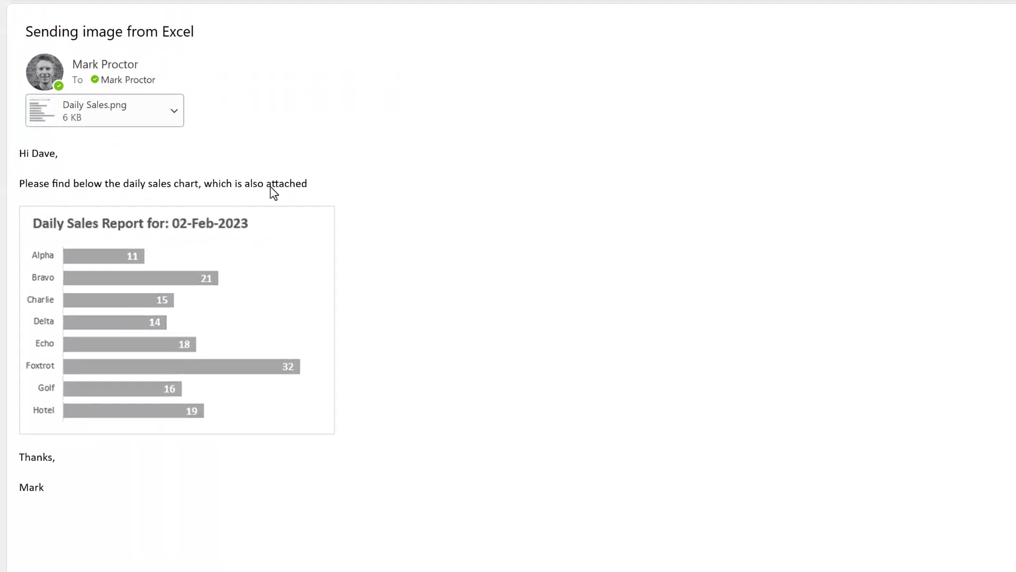
Open the Daily Sales.png attachment from the received chart email in Outlook.
click(99, 290)
click(127, 118)
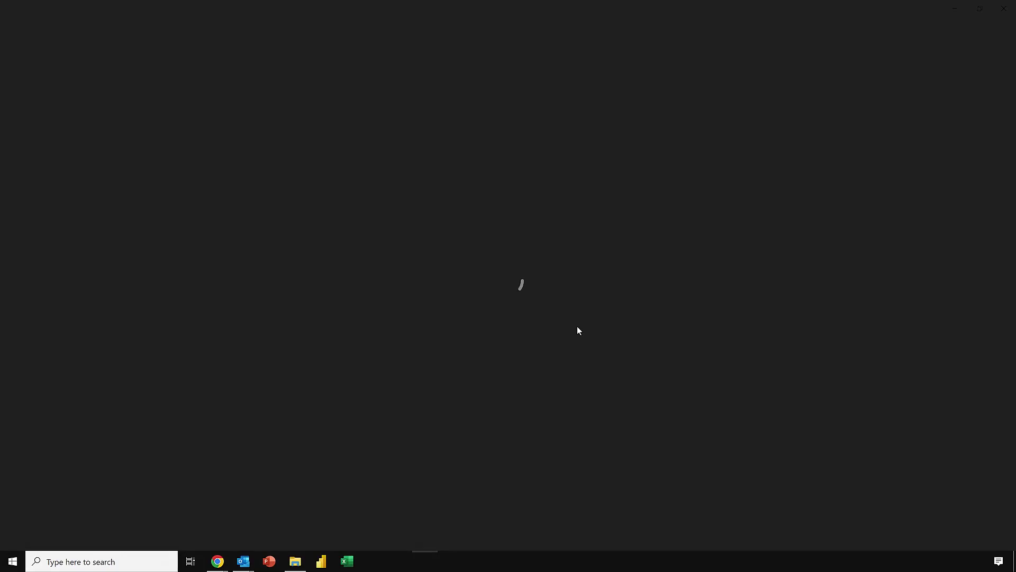
Zoom into the daily sales chart image in Photos, then close the viewer.
scroll(557, 330, up, 5)
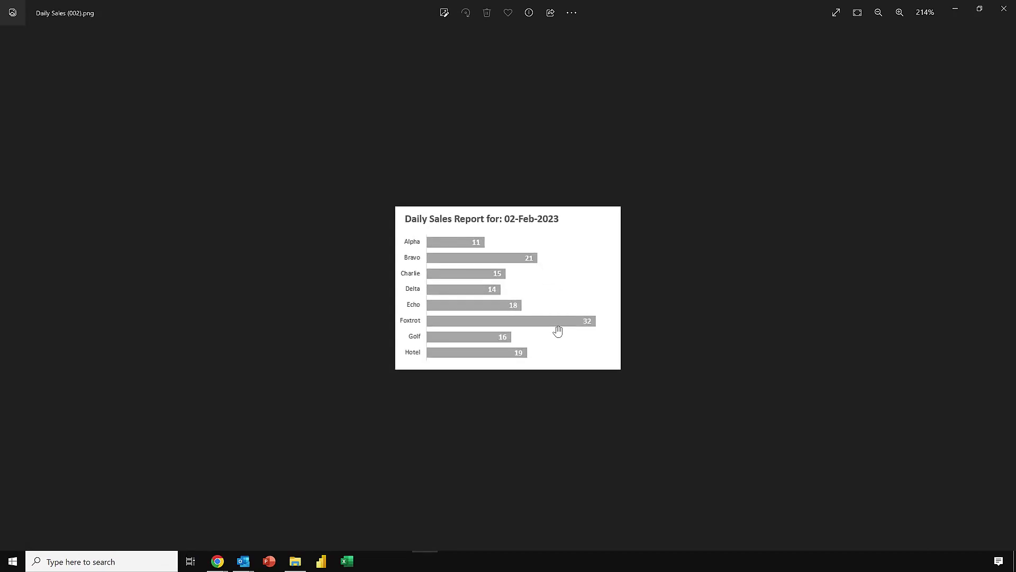
click(1003, 9)
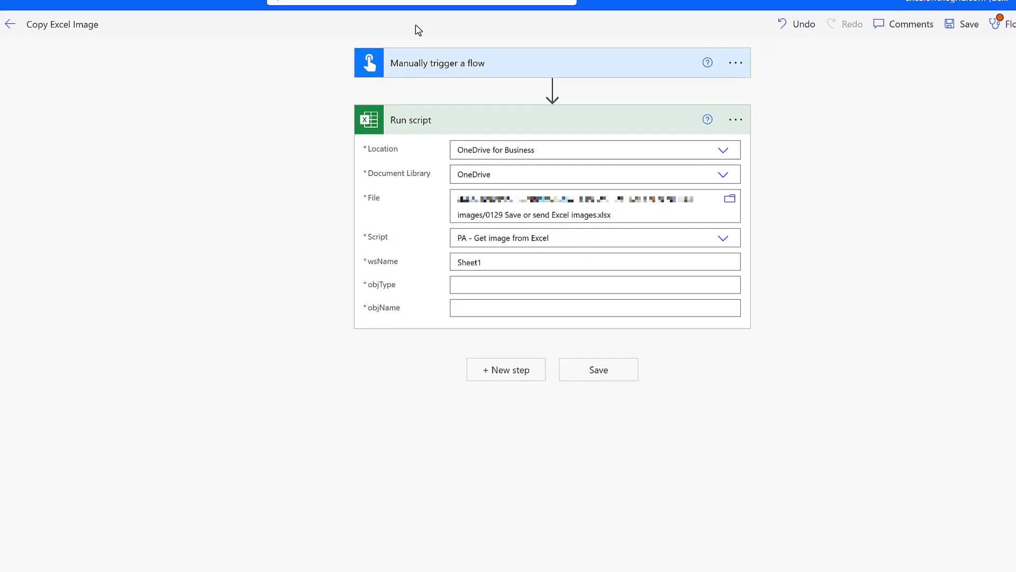
Set the Run script parameters to objType 'Shape' and objName 'Picture 1'.
click(450, 9)
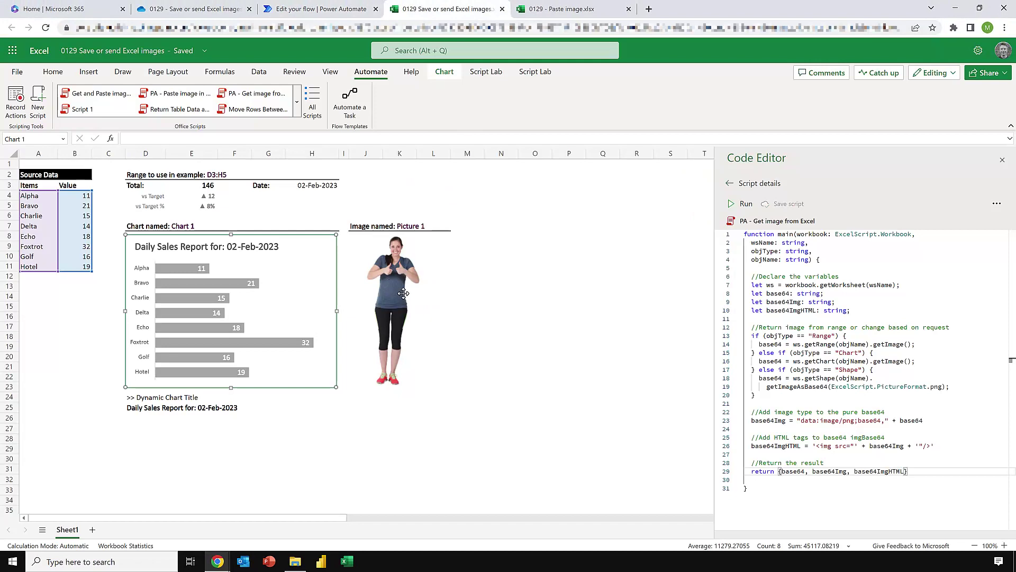
click(312, 9)
click(497, 283)
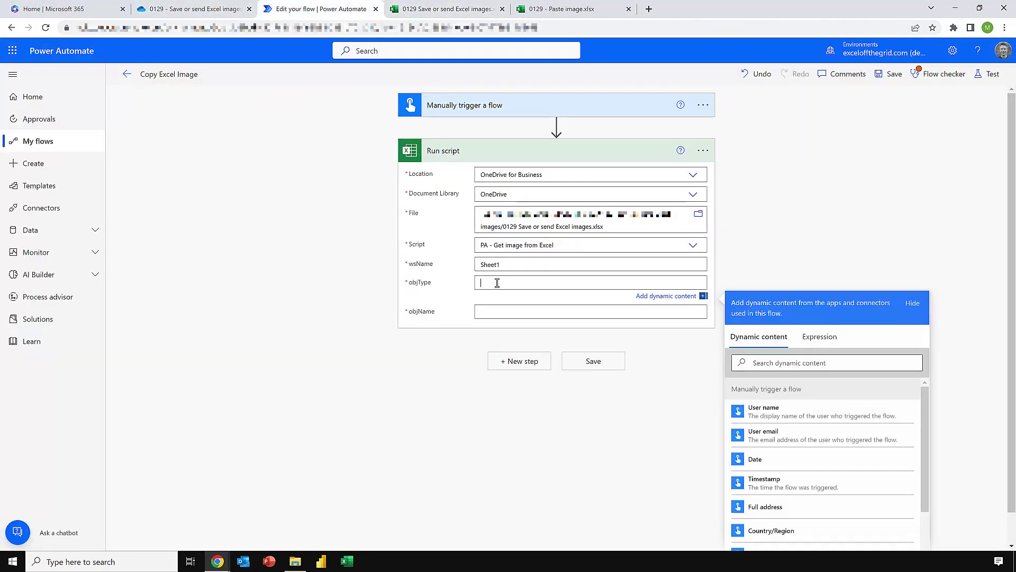
text(Sh)
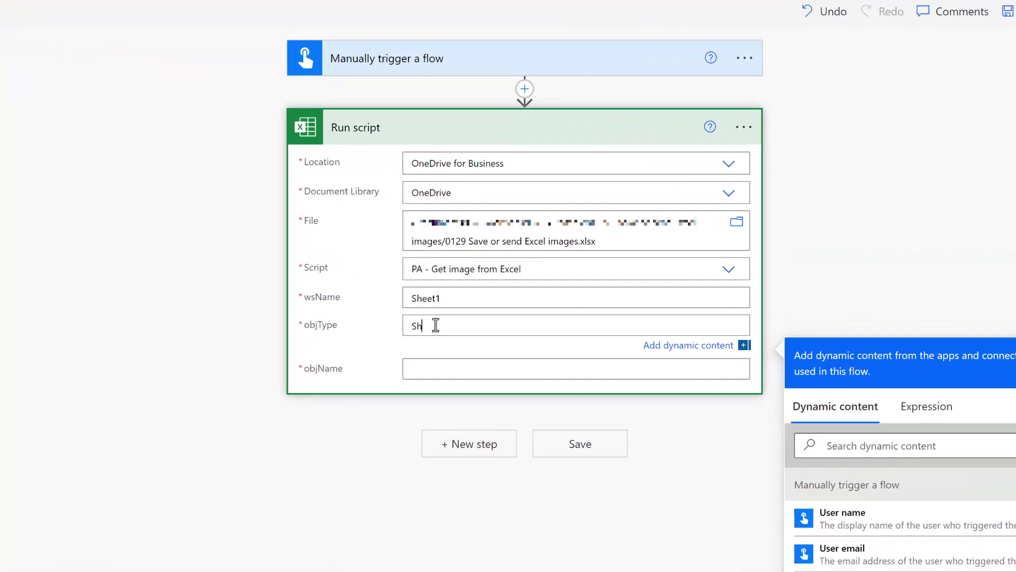
text(ape)
click(448, 371)
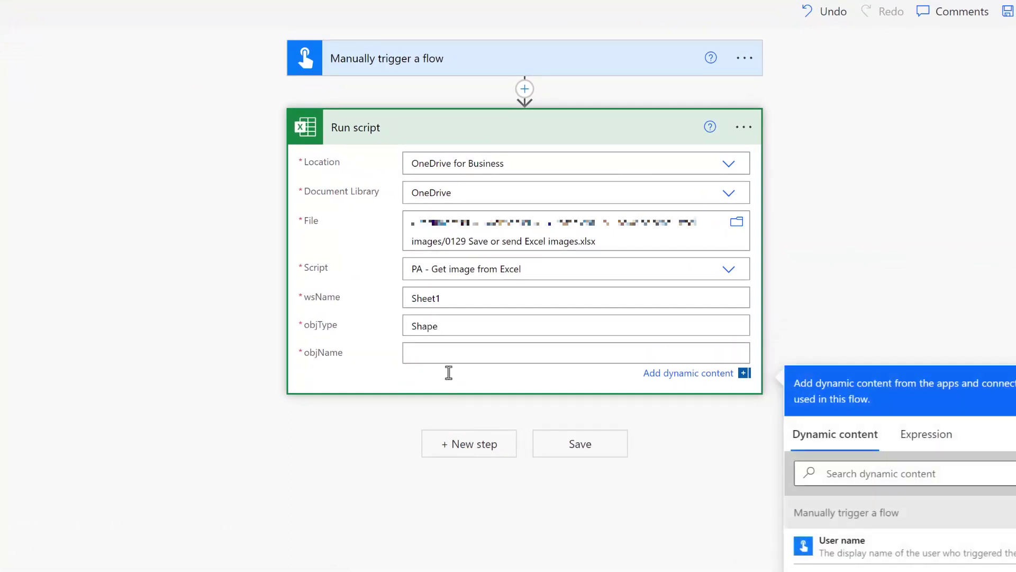
text(Picture 1)
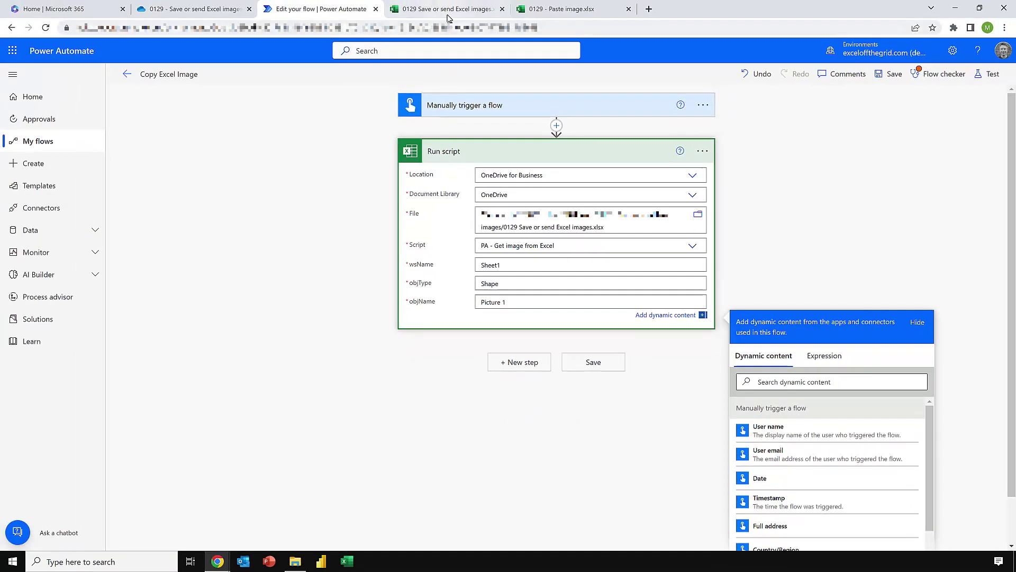
click(447, 11)
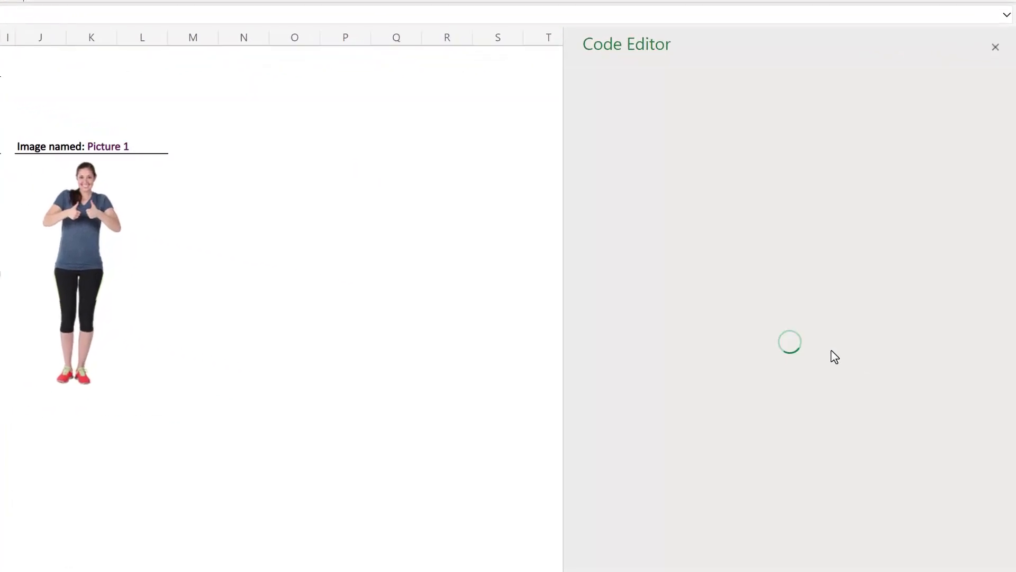
click(651, 241)
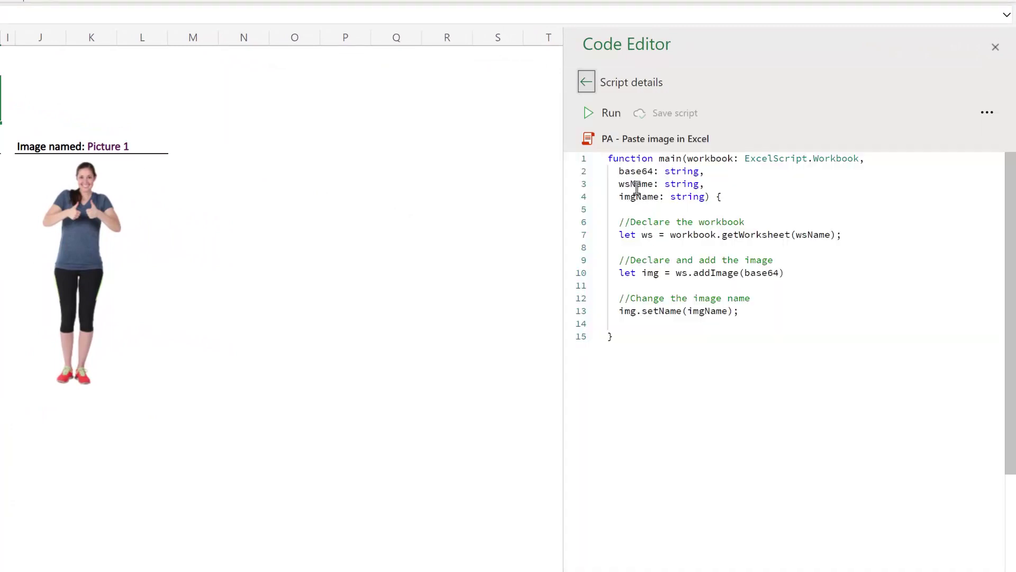
click(609, 159)
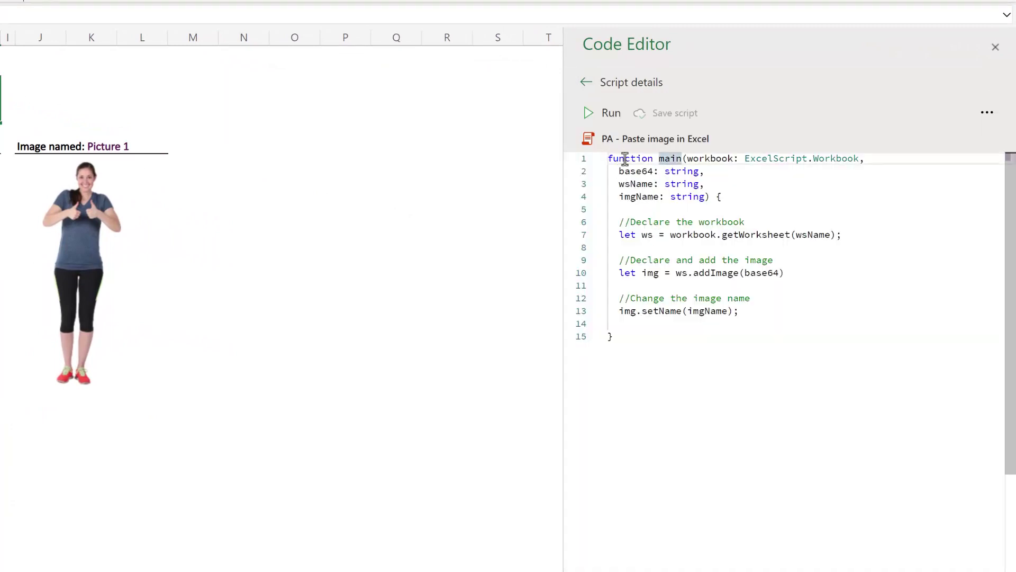
click(687, 159)
drag(687, 158, 738, 161)
mouse_move(739, 161)
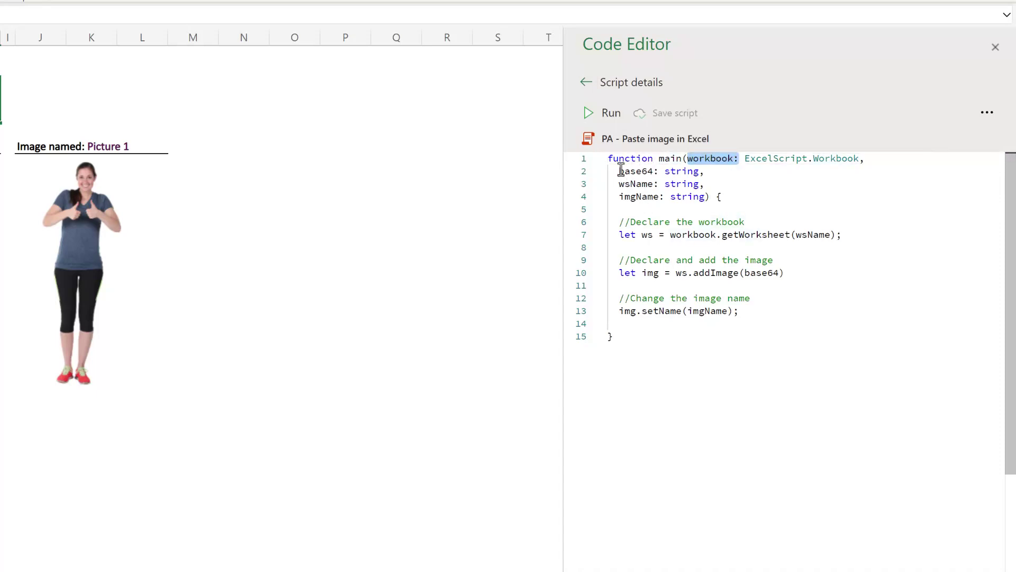
drag(619, 171, 654, 170)
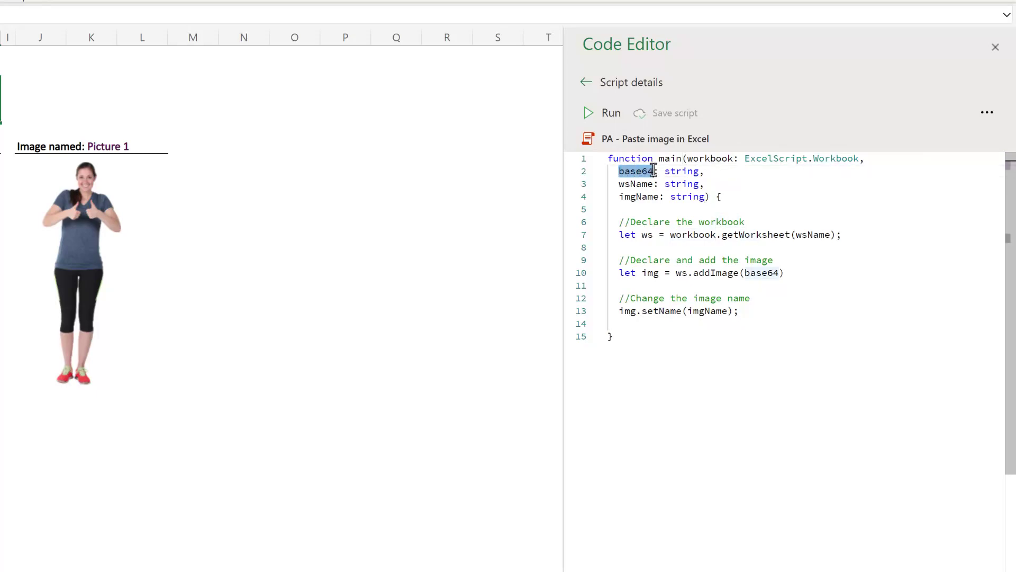
mouse_move(653, 170)
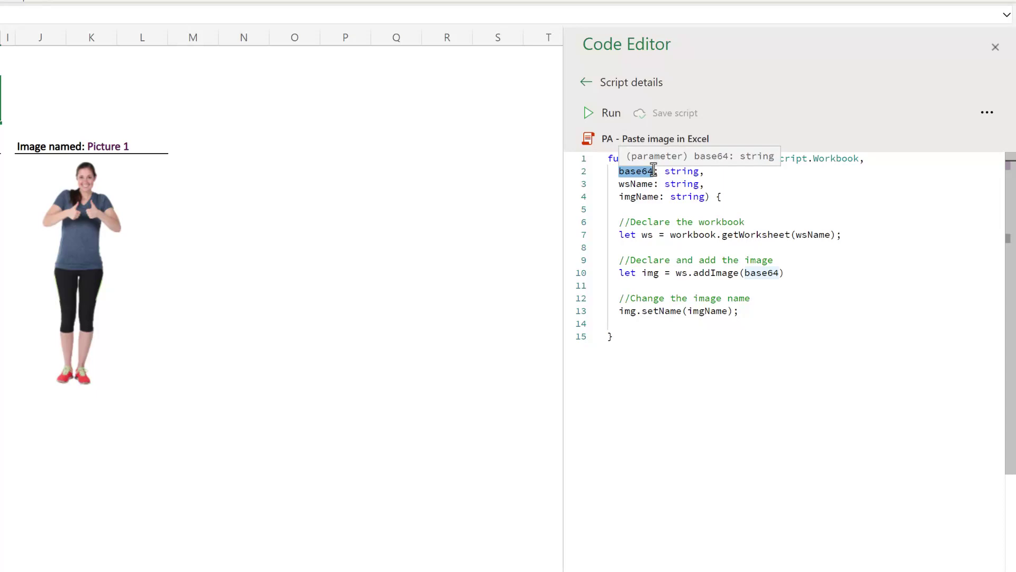
drag(618, 184, 655, 183)
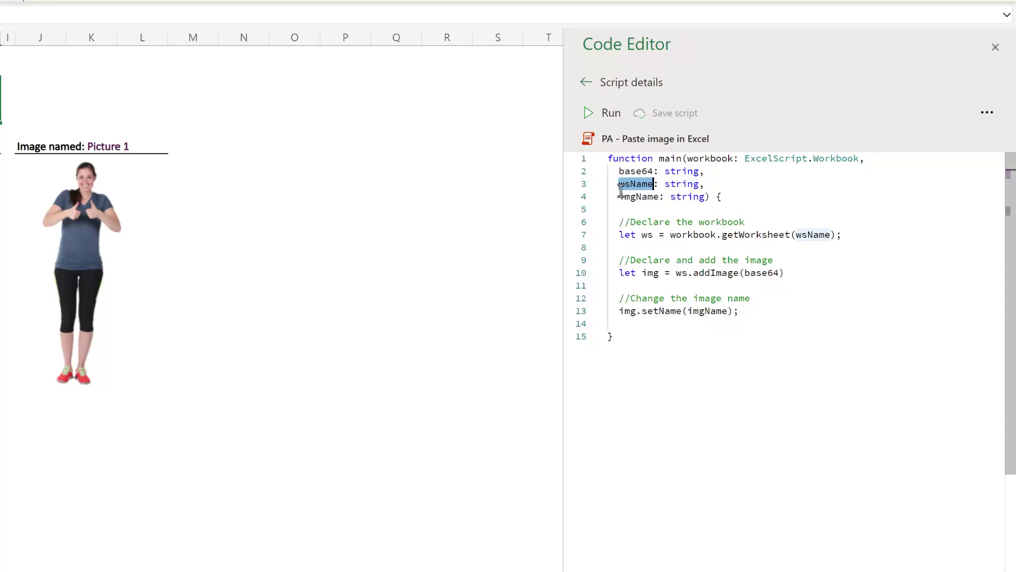
drag(619, 196, 659, 197)
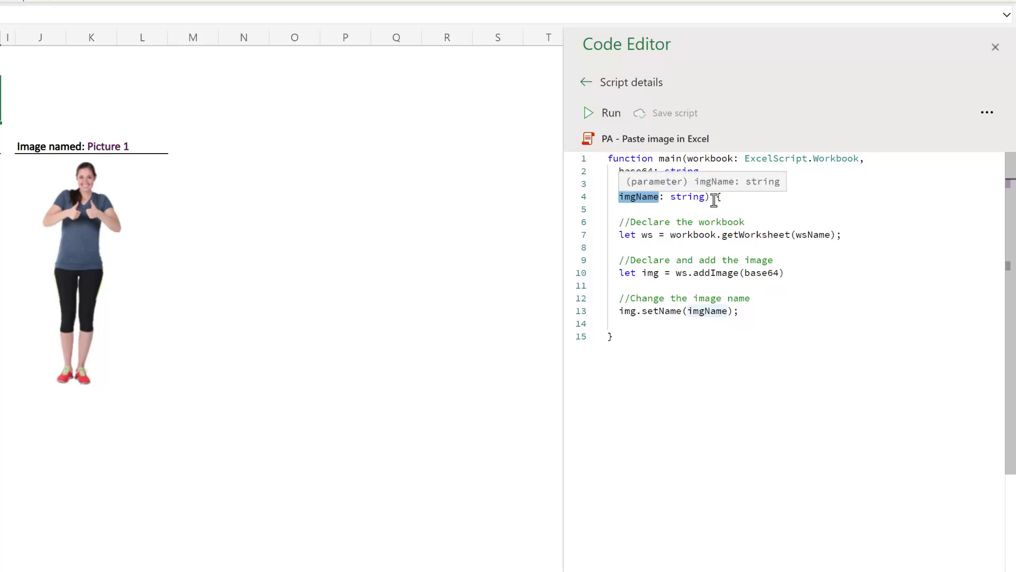
drag(846, 235, 623, 235)
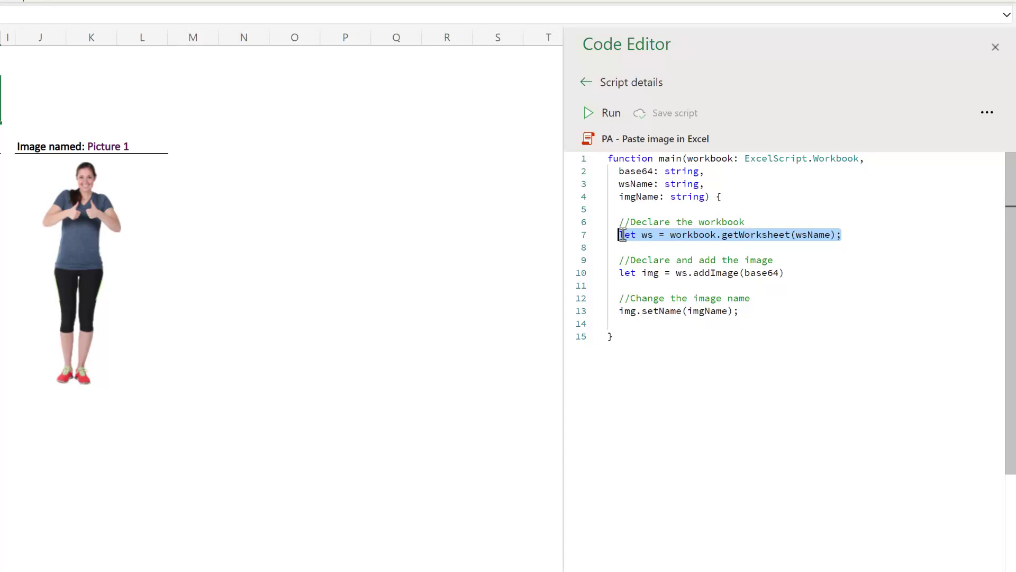
double_click(687, 273)
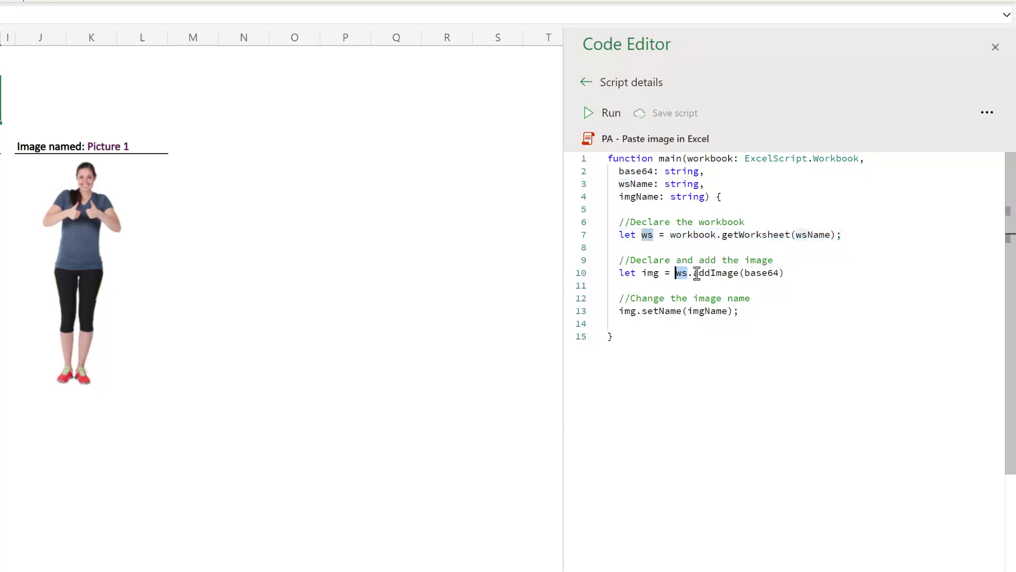
click(695, 273)
drag(695, 273, 784, 274)
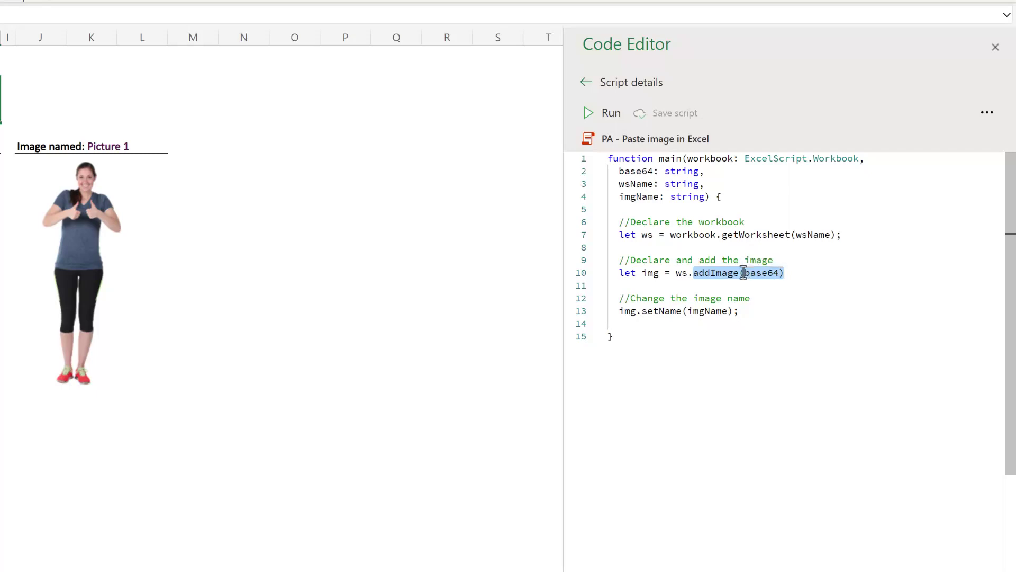
mouse_move(743, 272)
drag(740, 311, 619, 315)
mouse_move(631, 312)
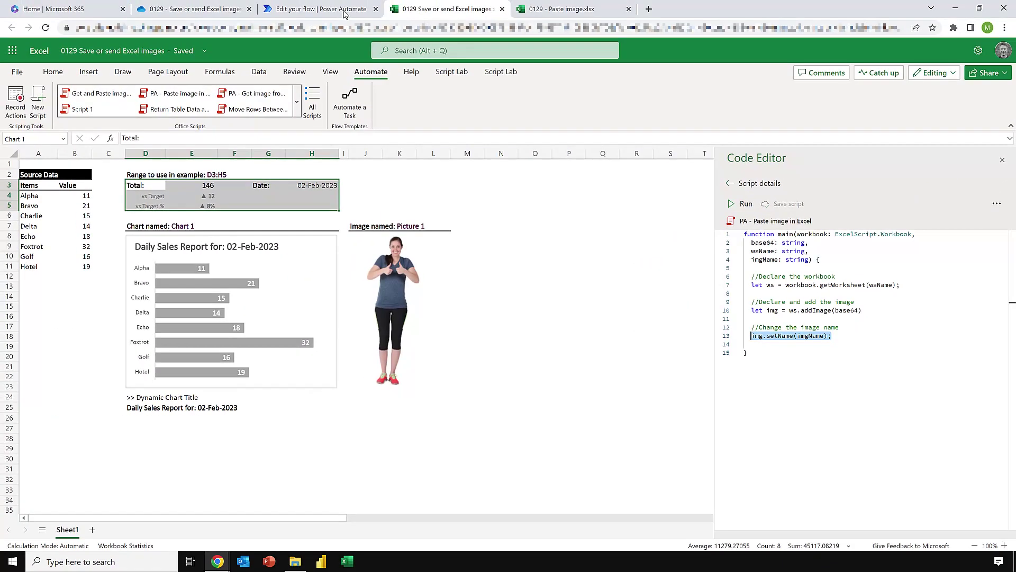
Add an Excel Online (Business) Run script action as a new step after the first.
click(317, 9)
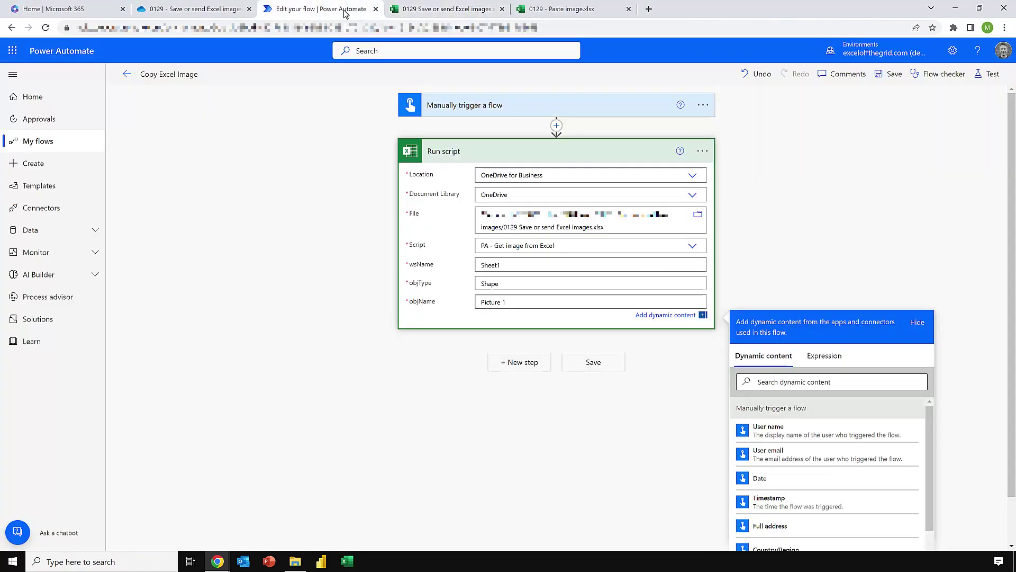
click(525, 366)
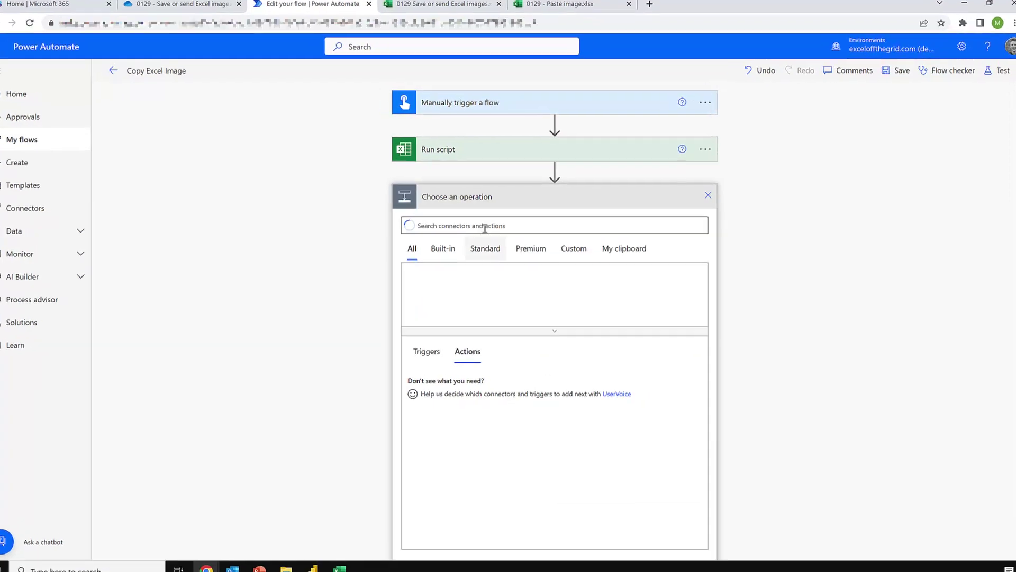
text(script)
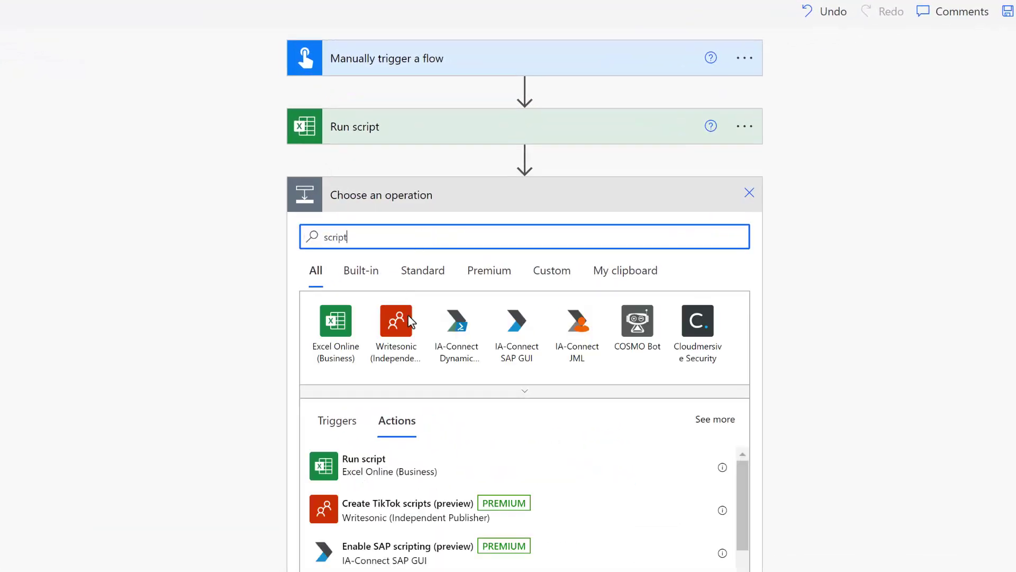
click(371, 471)
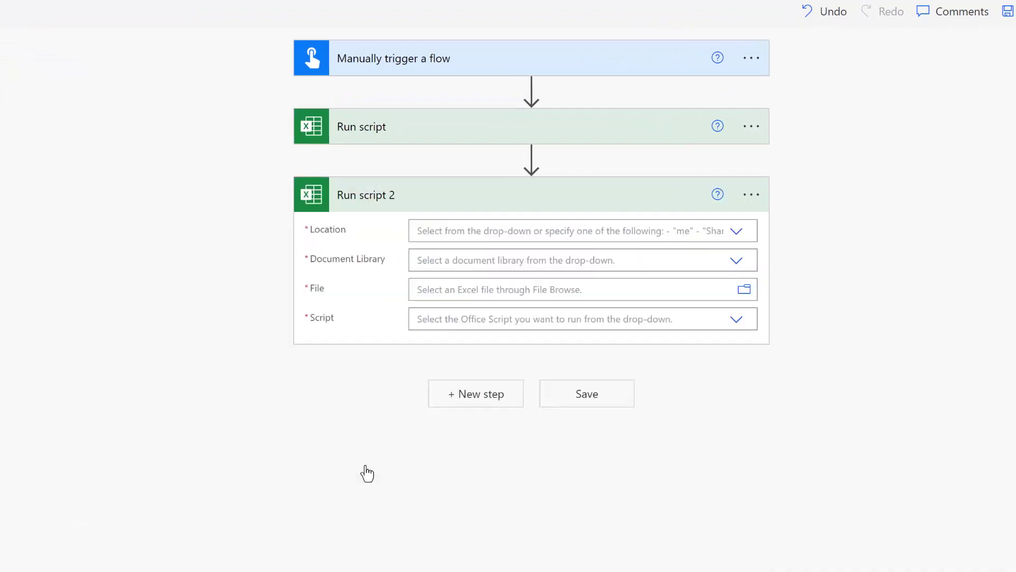
Set Location to OneDrive for Business and Document Library to OneDrive.
click(737, 233)
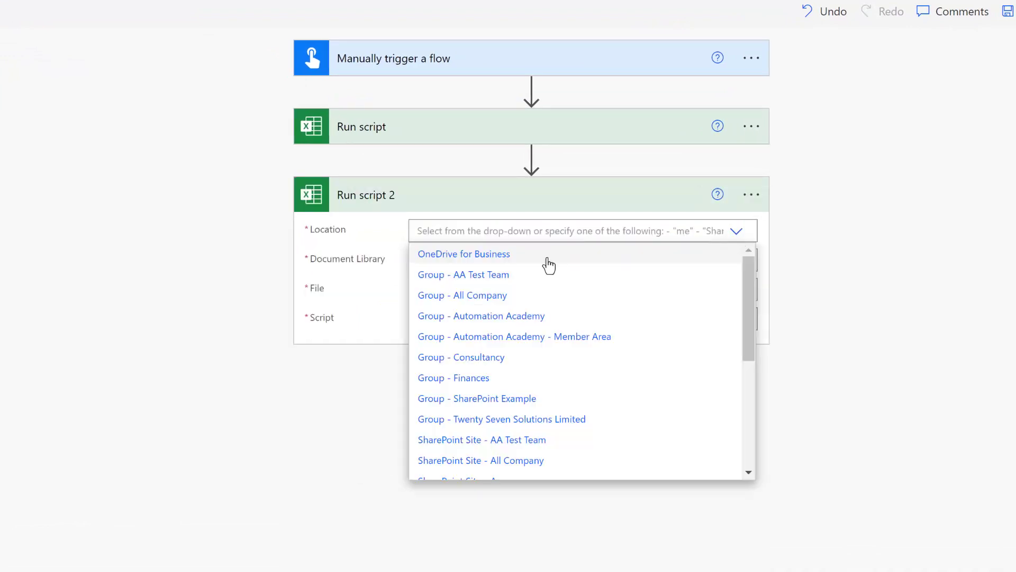
click(532, 259)
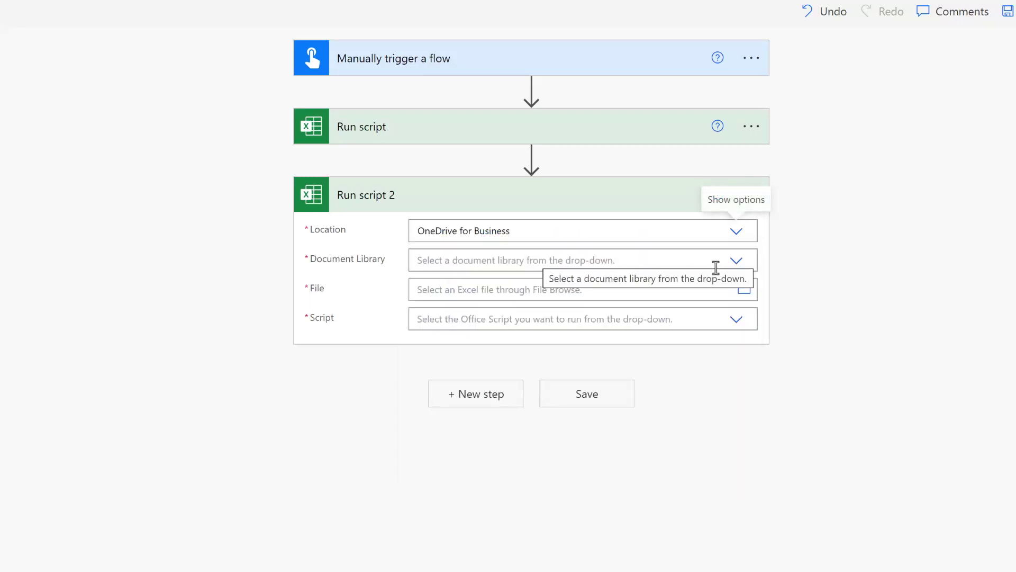
click(737, 265)
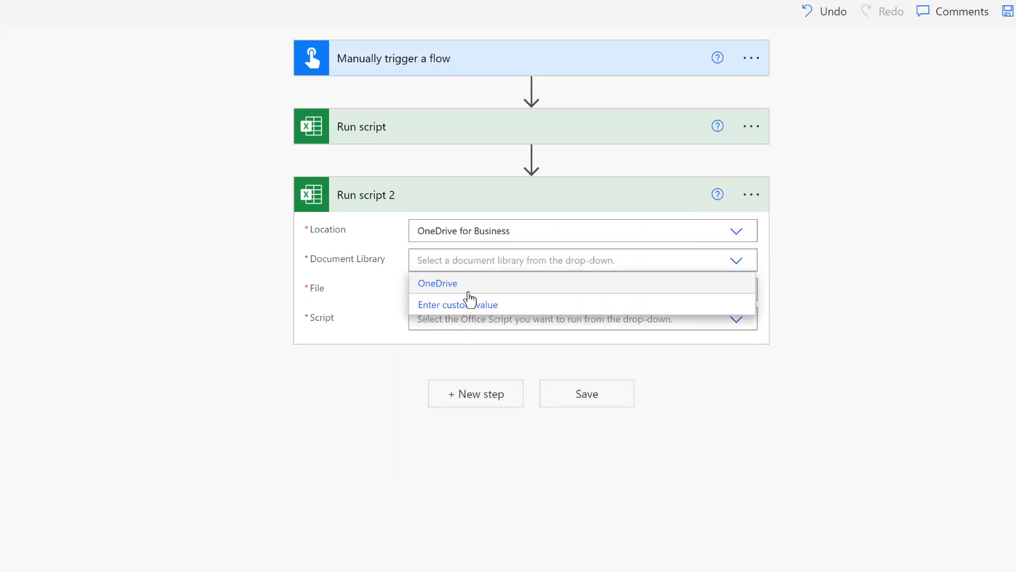
click(439, 284)
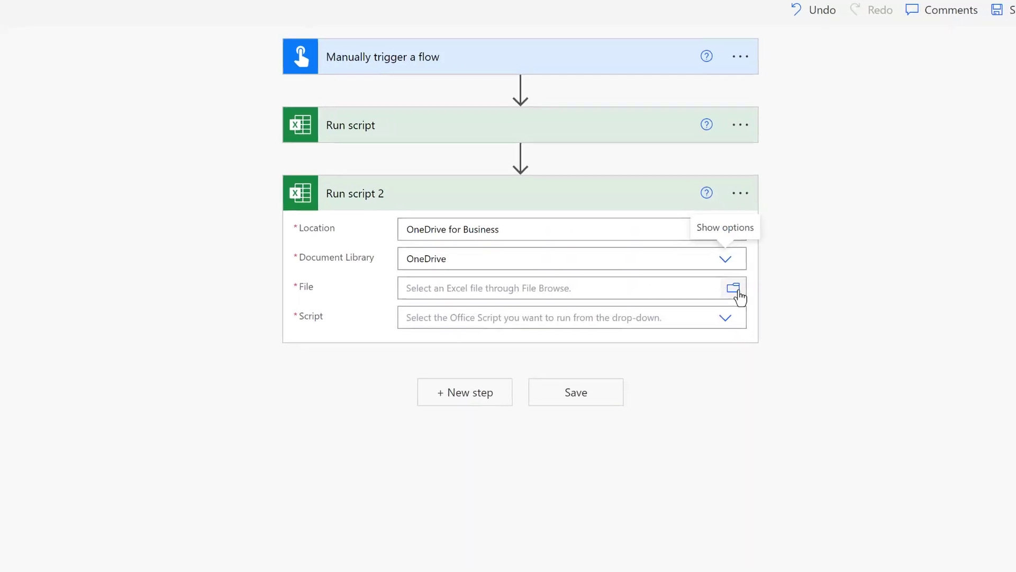
Browse Documents > EOTG > Articles > EOTG Phase 2 > 0129 - Save or send and pick 0129 - Paste image.xlsx.
click(608, 271)
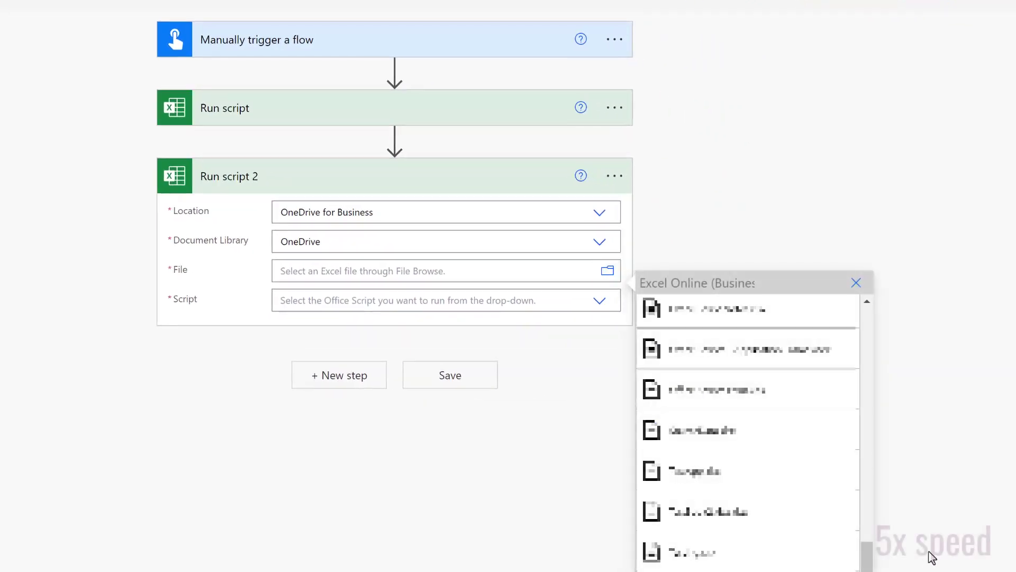
scroll(812, 364, up, 5)
click(841, 369)
click(839, 556)
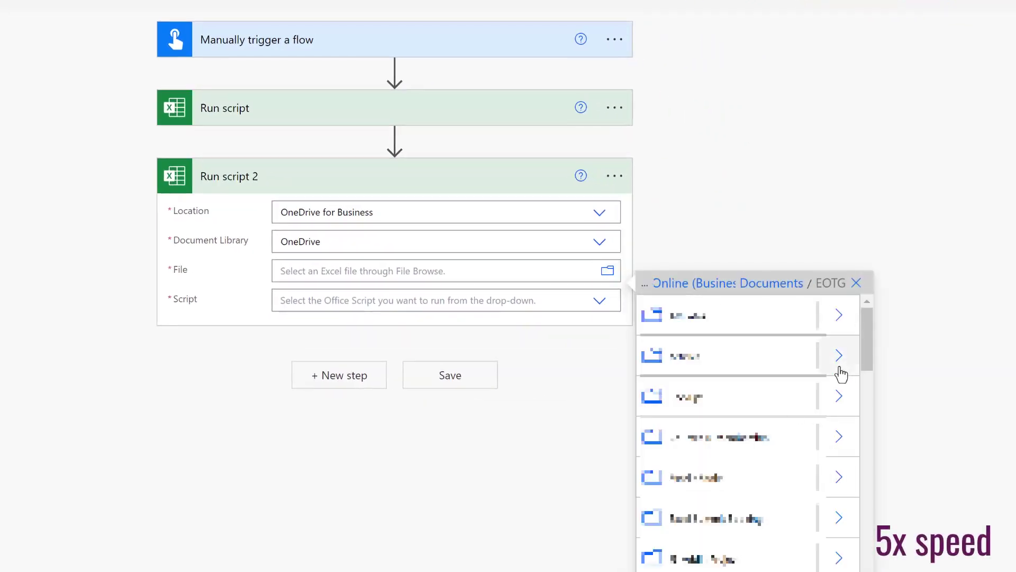
click(839, 368)
click(839, 346)
scroll(857, 535, down, 3)
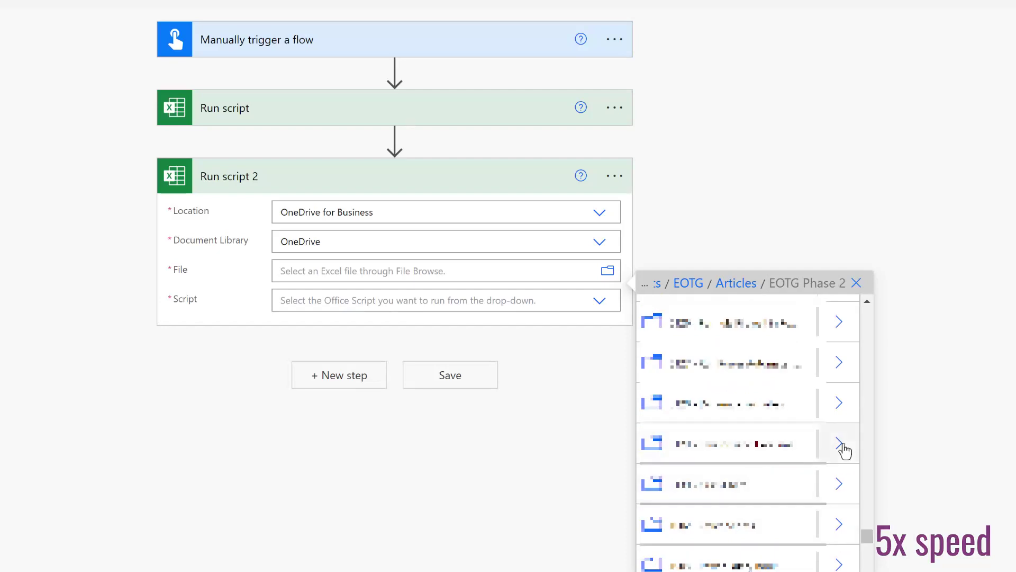
click(840, 446)
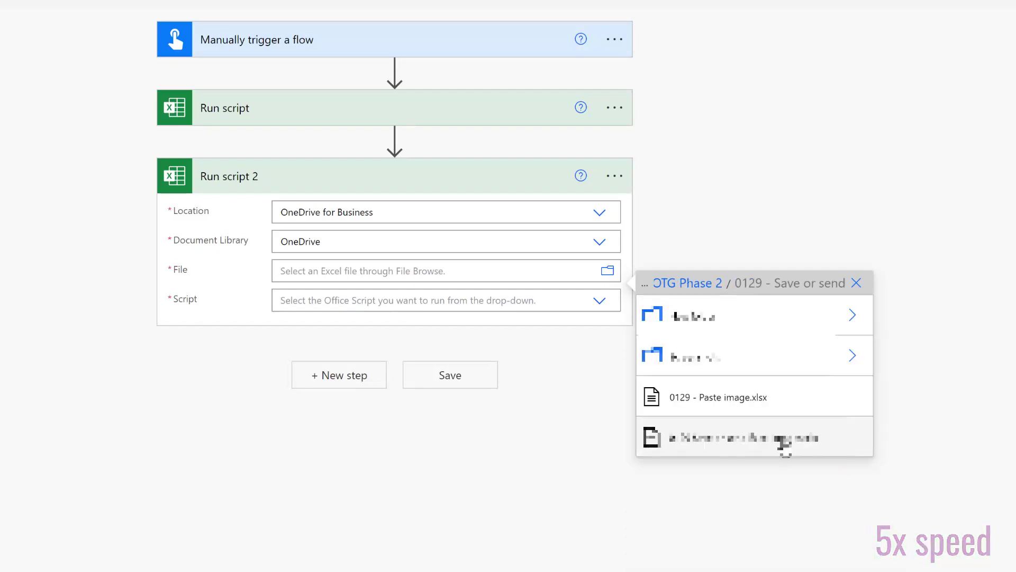
click(716, 402)
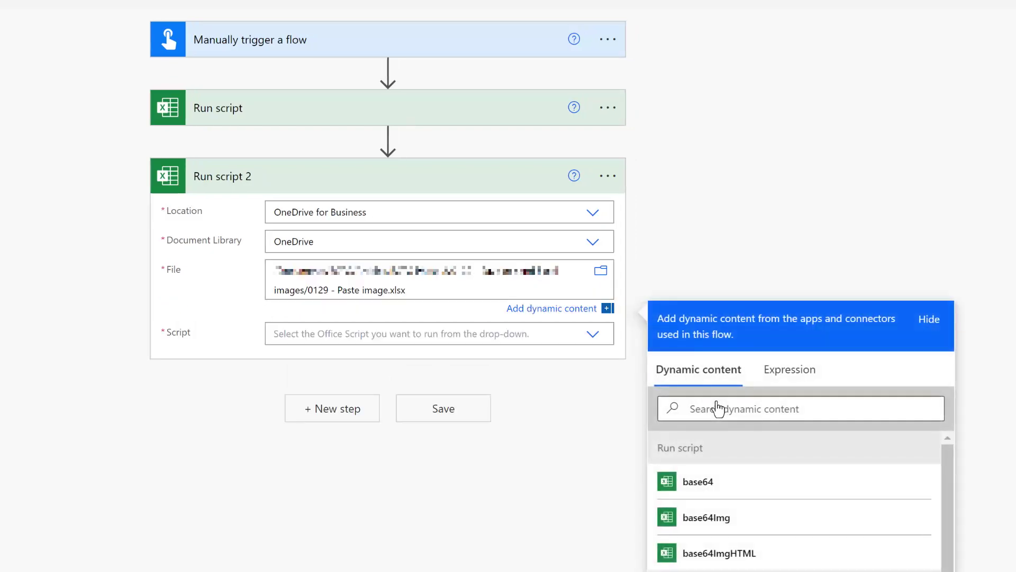
click(731, 356)
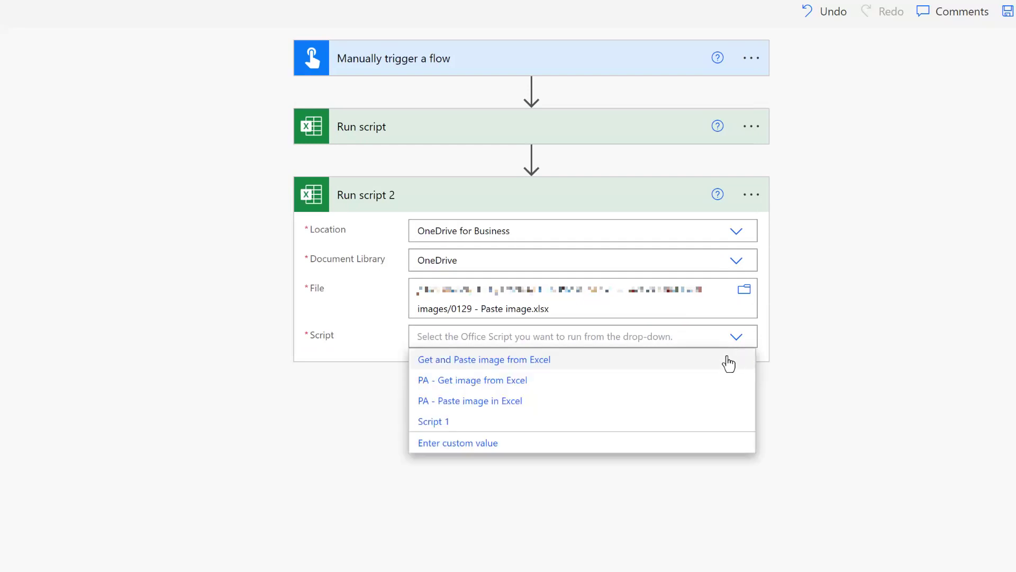
Run PA - Paste image in Excel with the base64 output, Sheet1 and MyImage, then save.
click(481, 402)
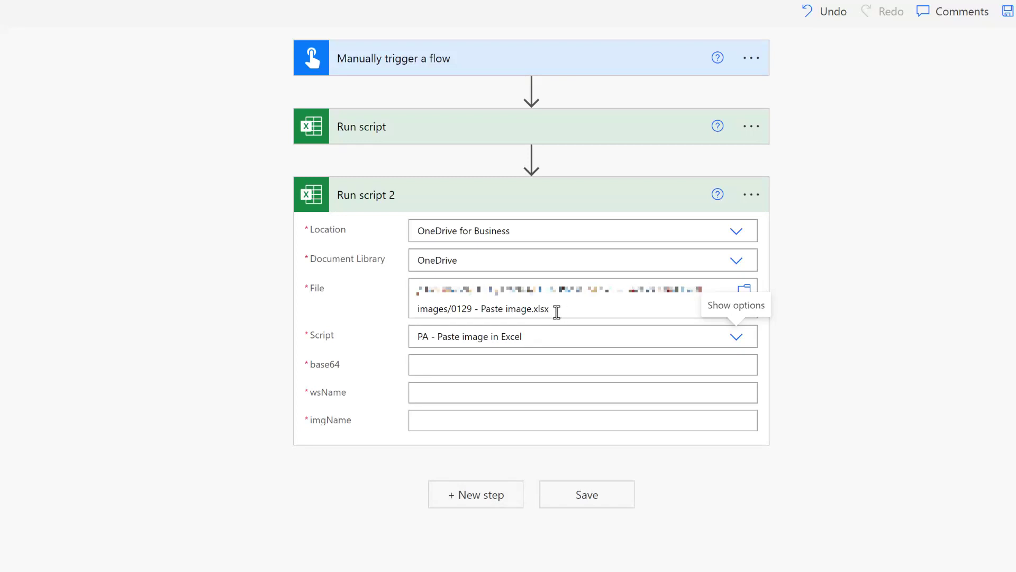
triple_click(417, 286)
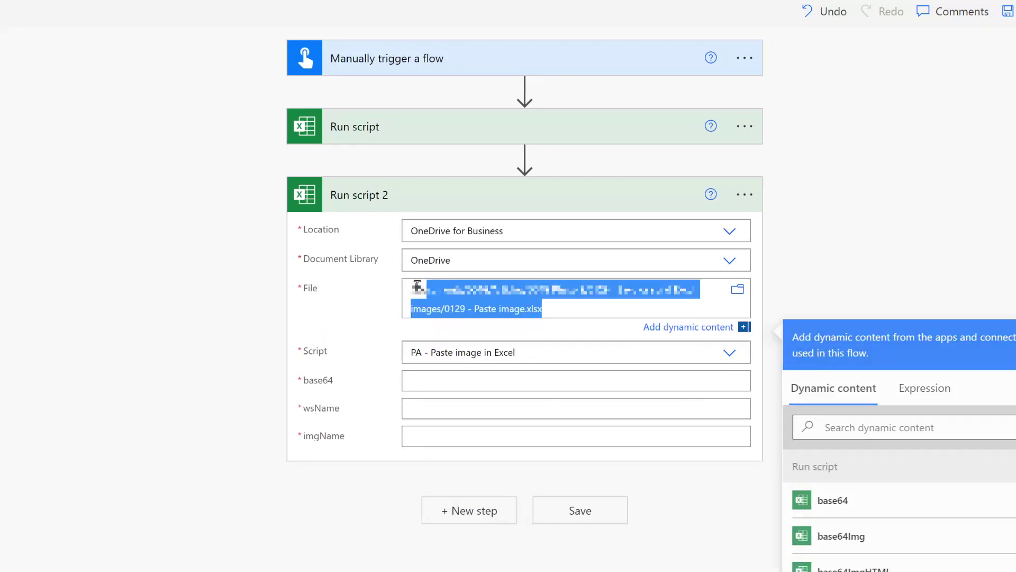
click(444, 379)
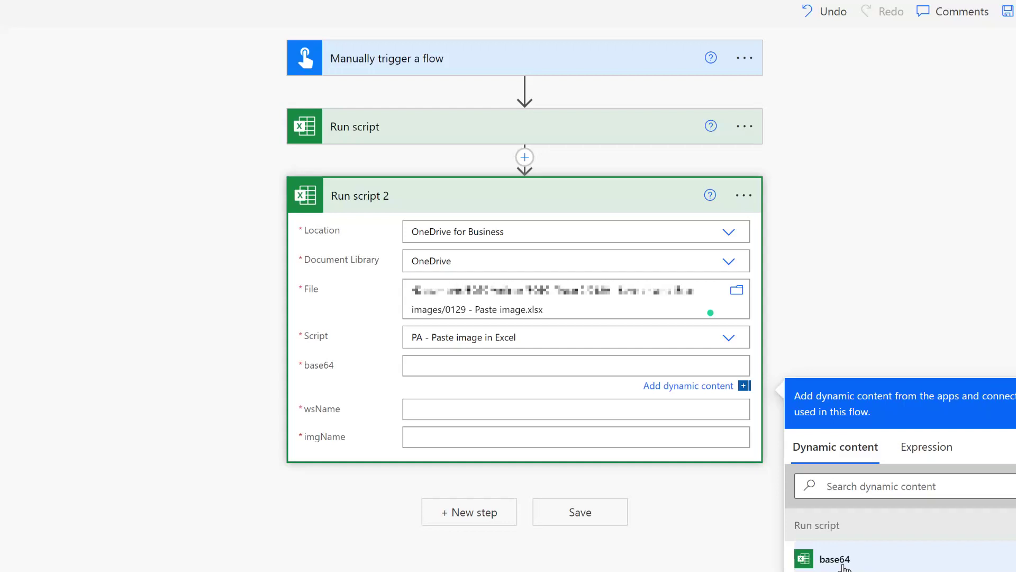
click(833, 560)
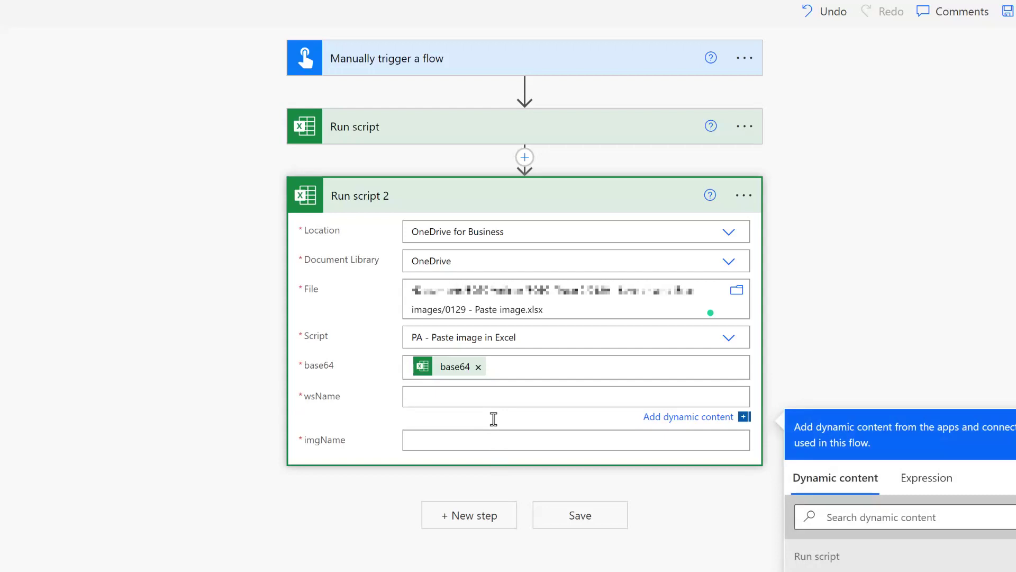
text(Sheet1)
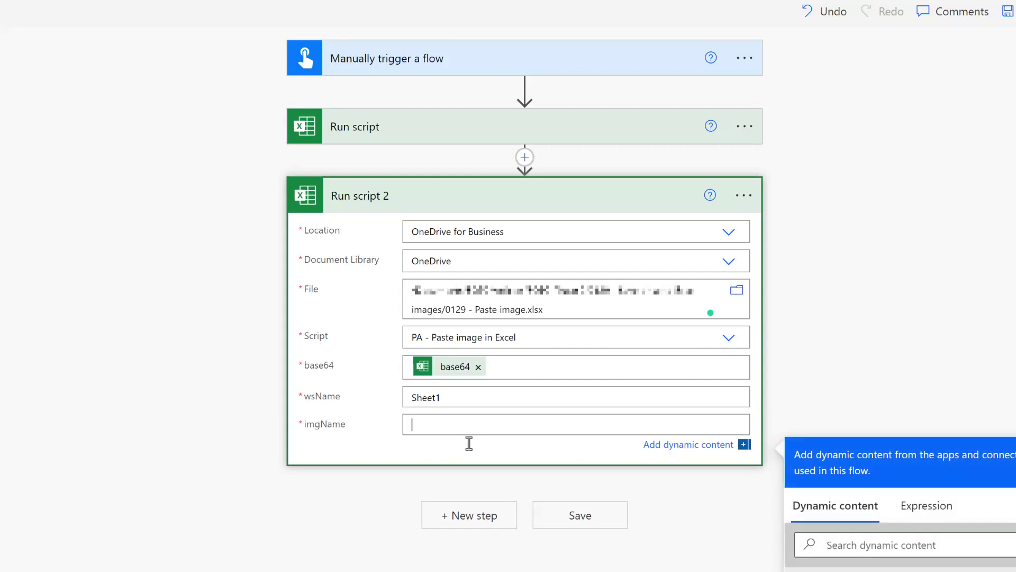
text(MyImage)
click(569, 523)
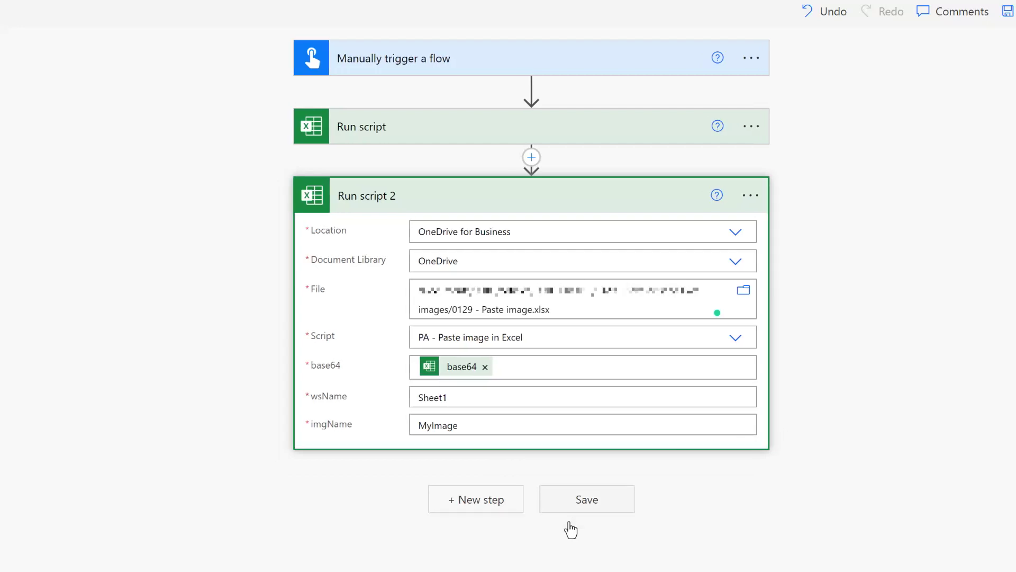
click(586, 502)
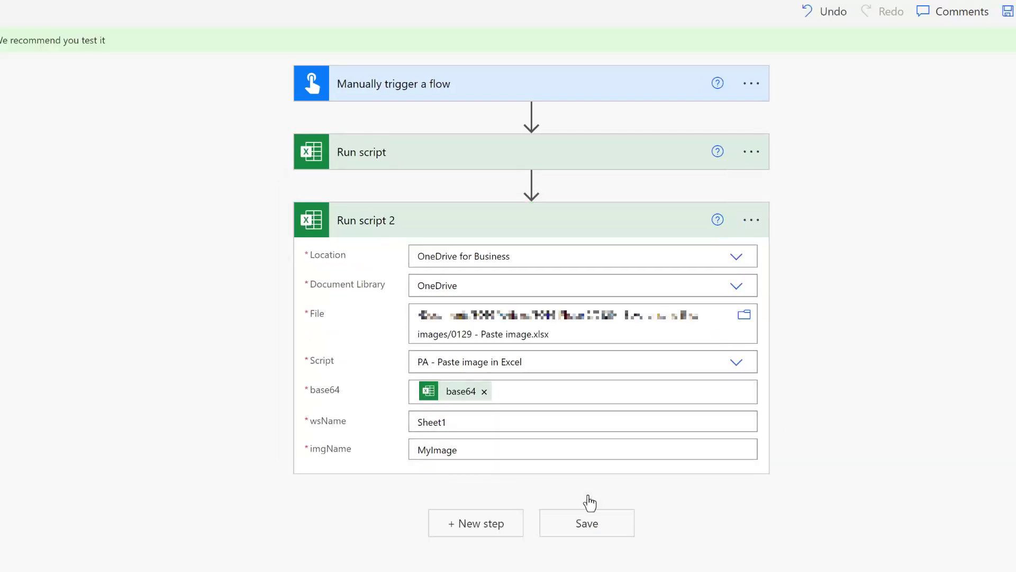
Manually test-run Copy Excel Image, then check the 0129 - Paste image workbook for the pasted picture.
click(585, 10)
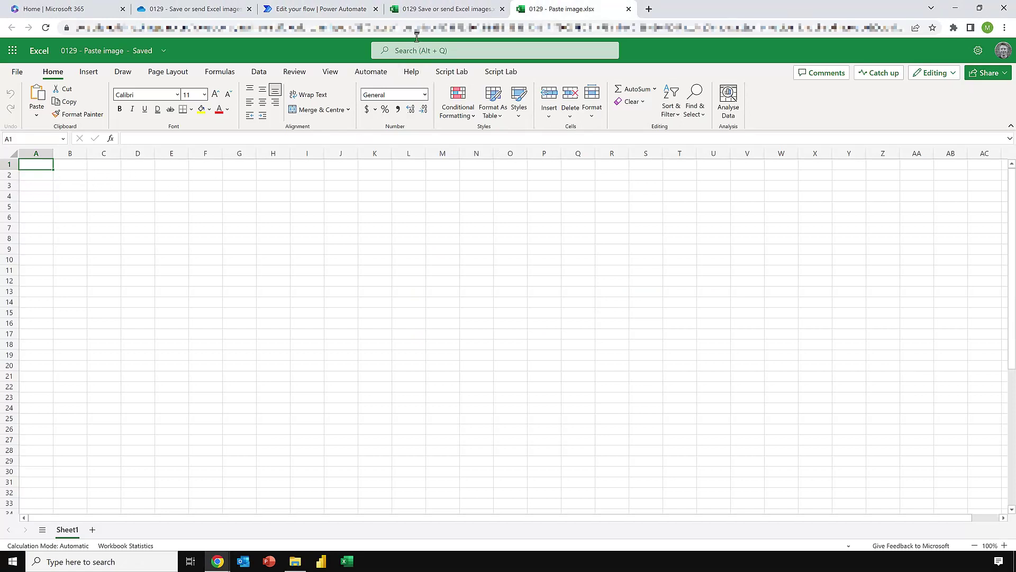
click(346, 11)
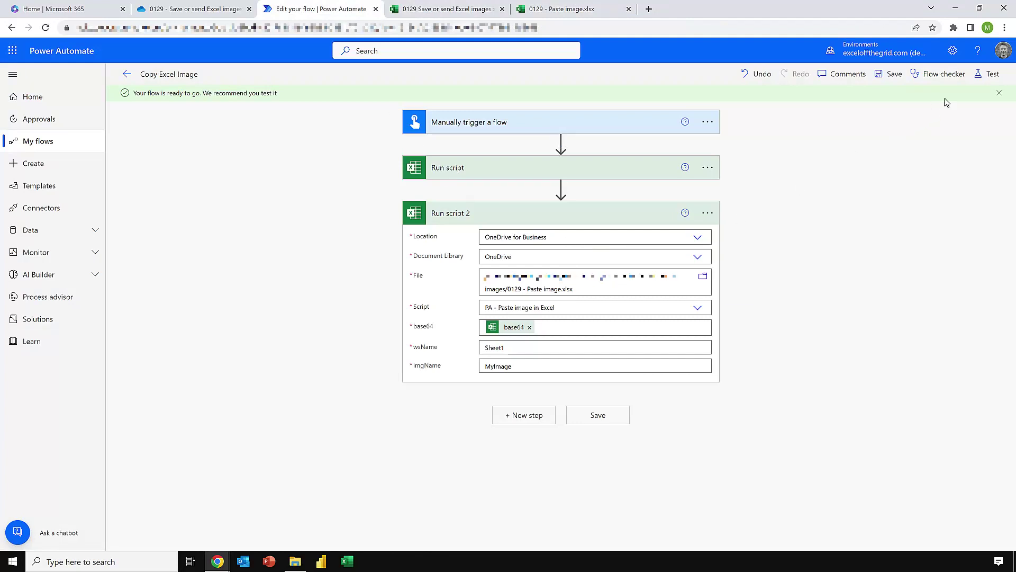
click(990, 75)
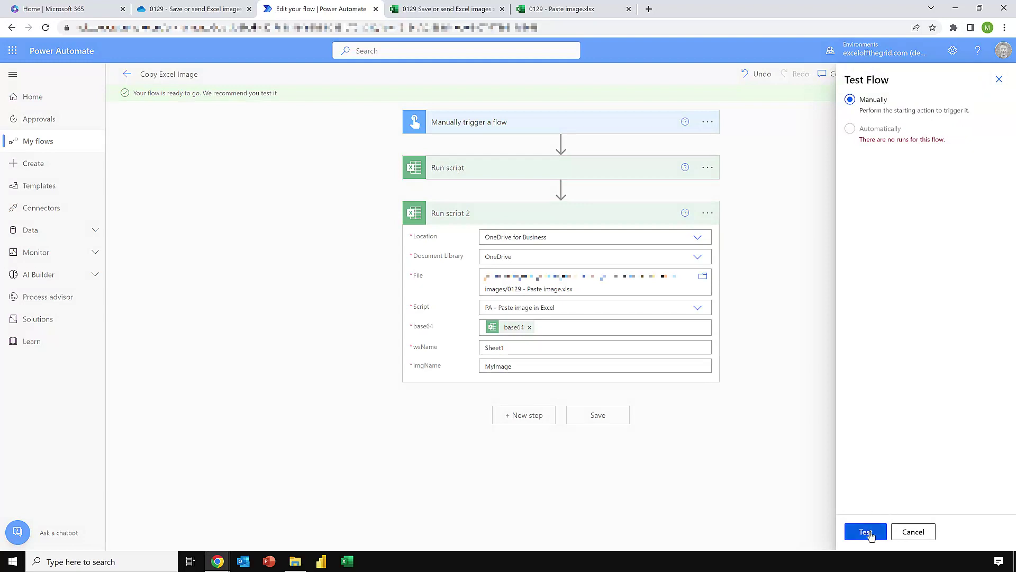
click(868, 531)
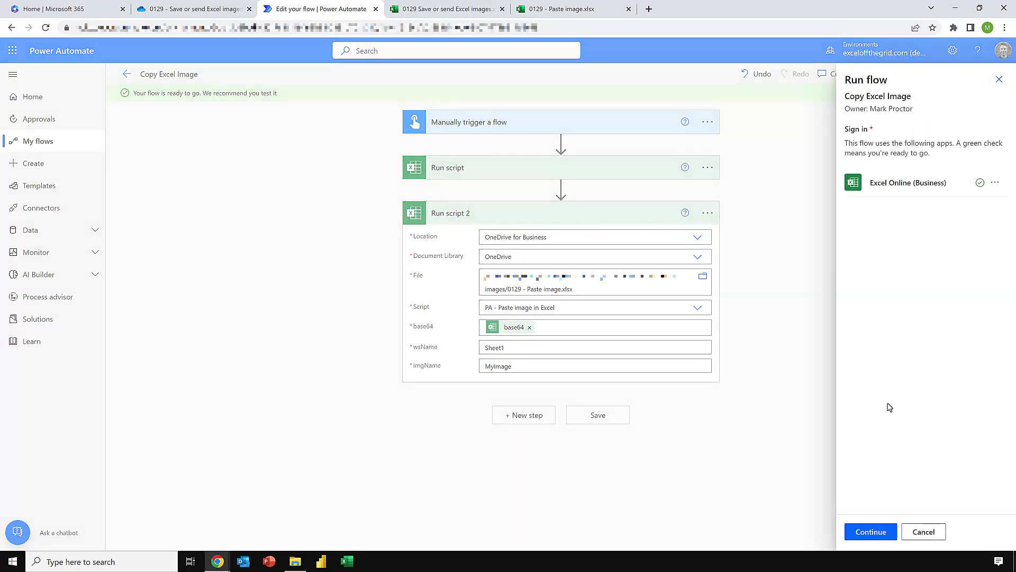
click(882, 536)
click(883, 537)
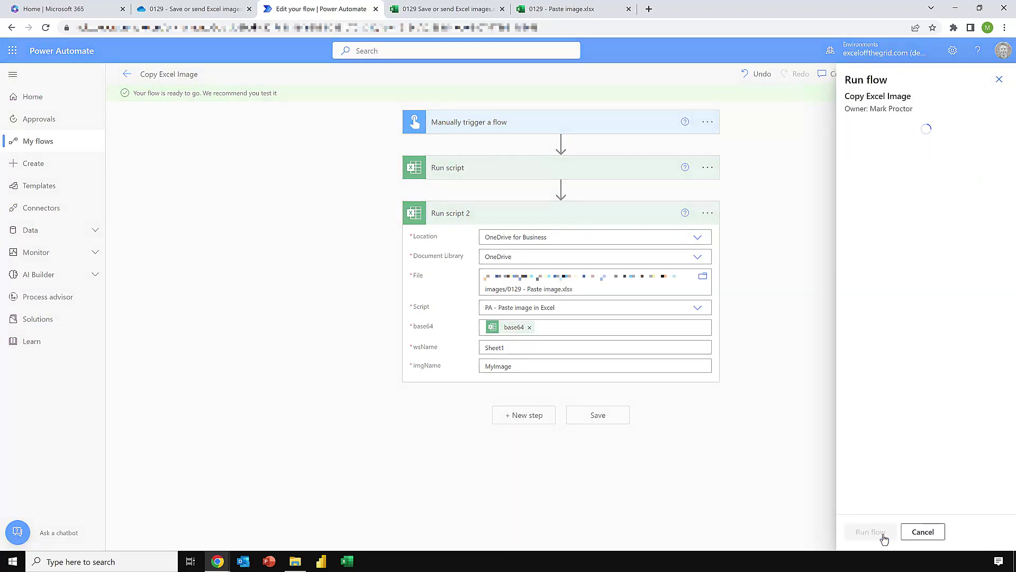
click(883, 537)
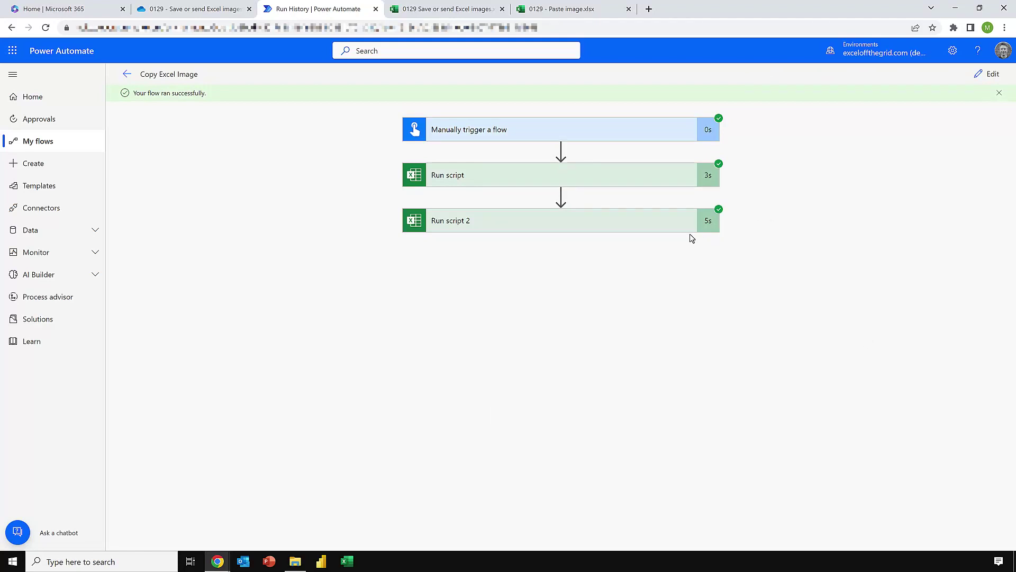
click(586, 6)
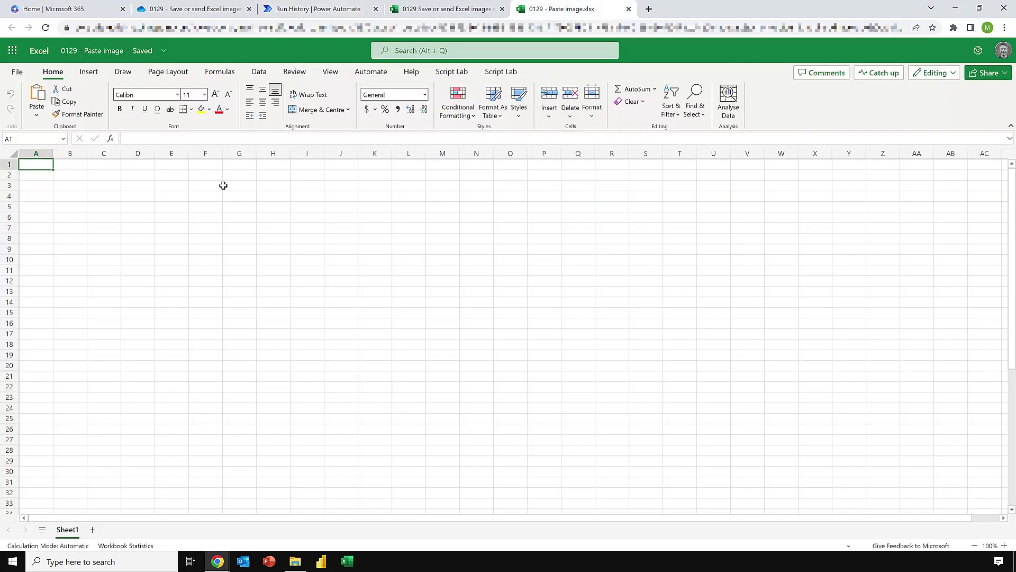